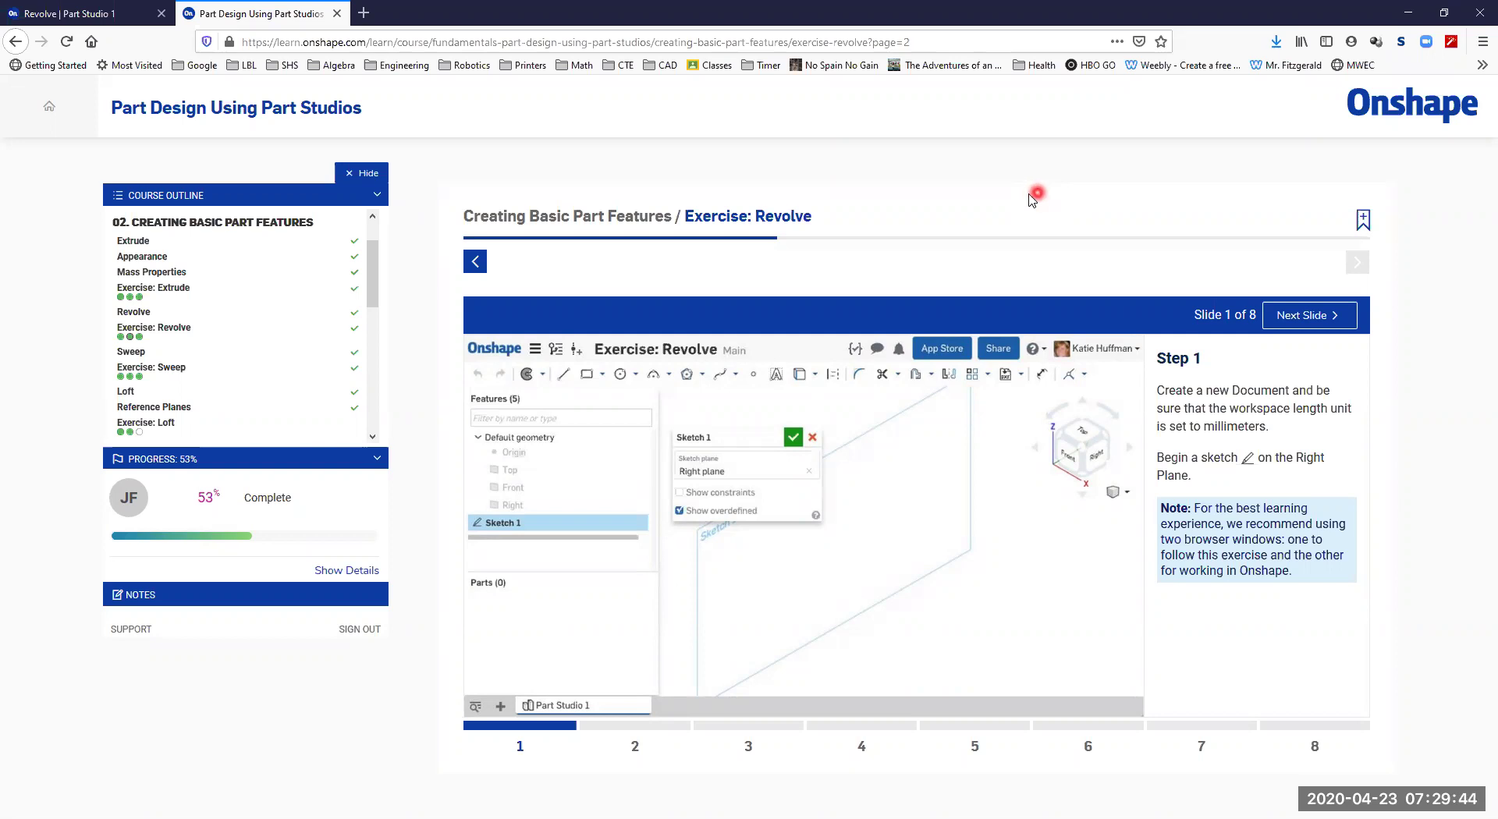
Switch to the Revolve document and accept its workspace units with Millimeter as the default length unit.
{"action": "left_click", "coordinate": [110, 14]}
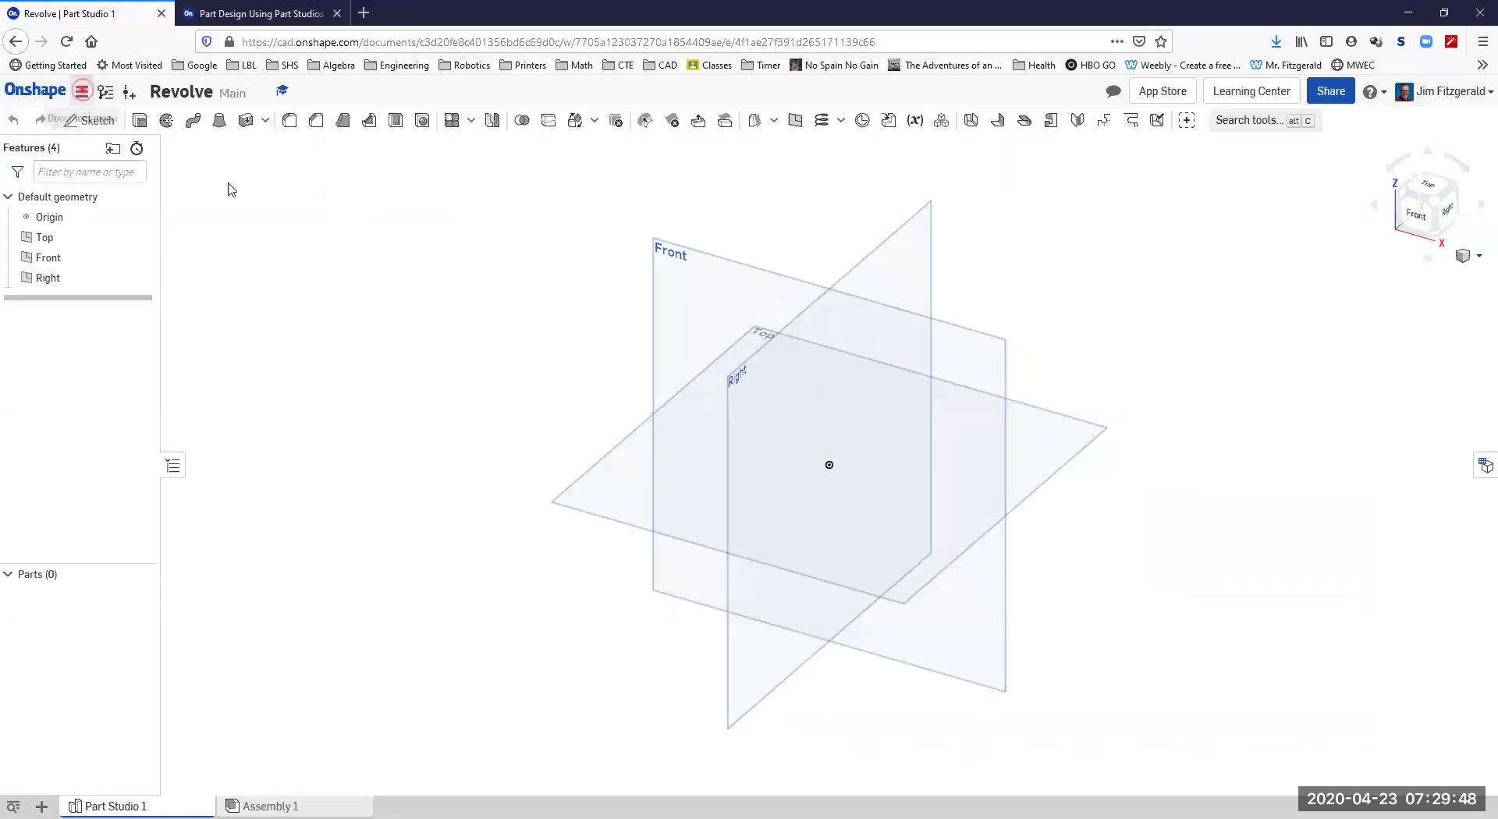
{"action": "left_click", "coordinate": [82, 91]}
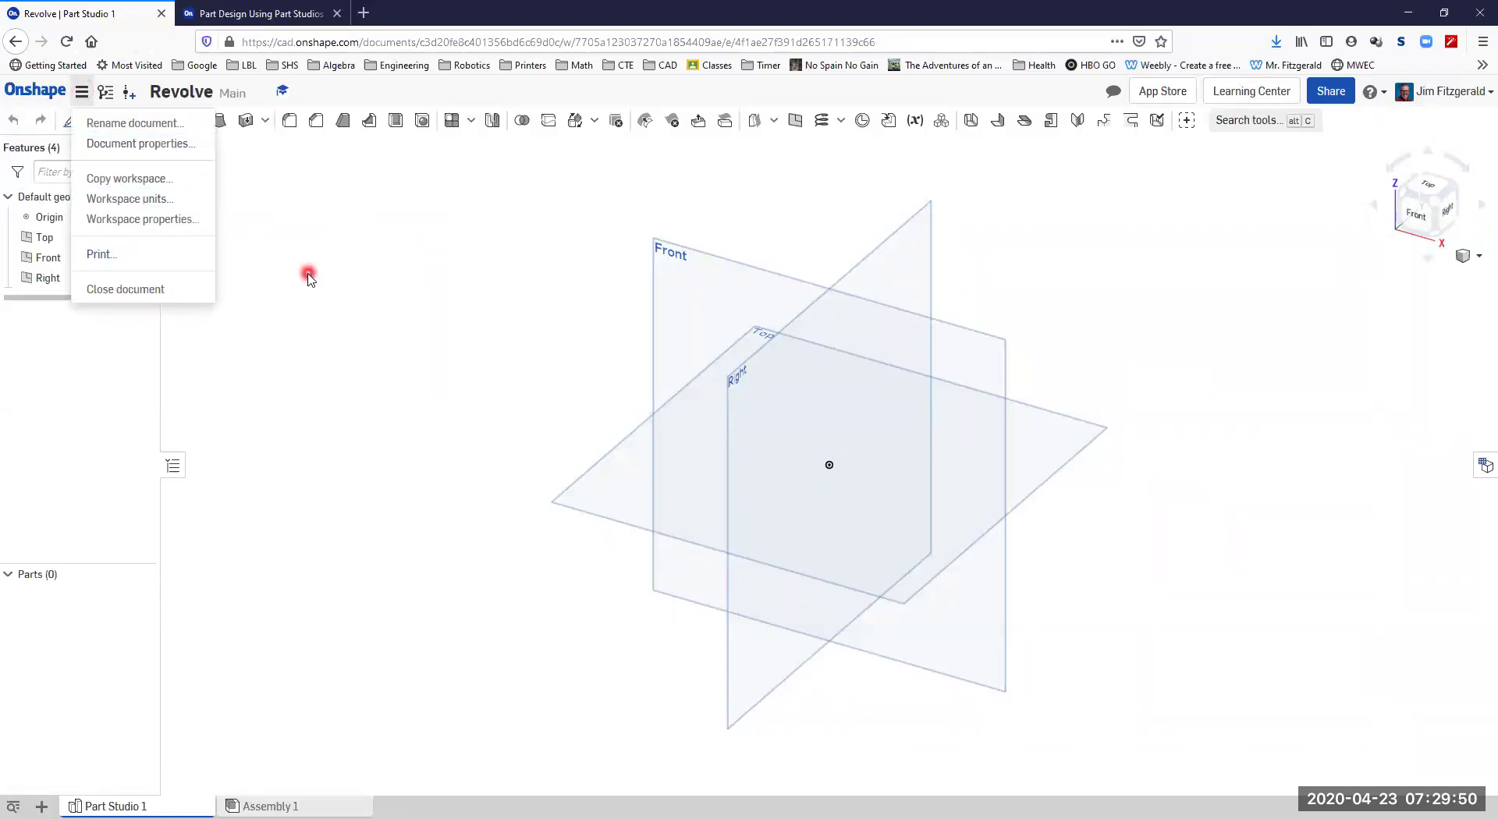
{"action": "left_click", "coordinate": [140, 200]}
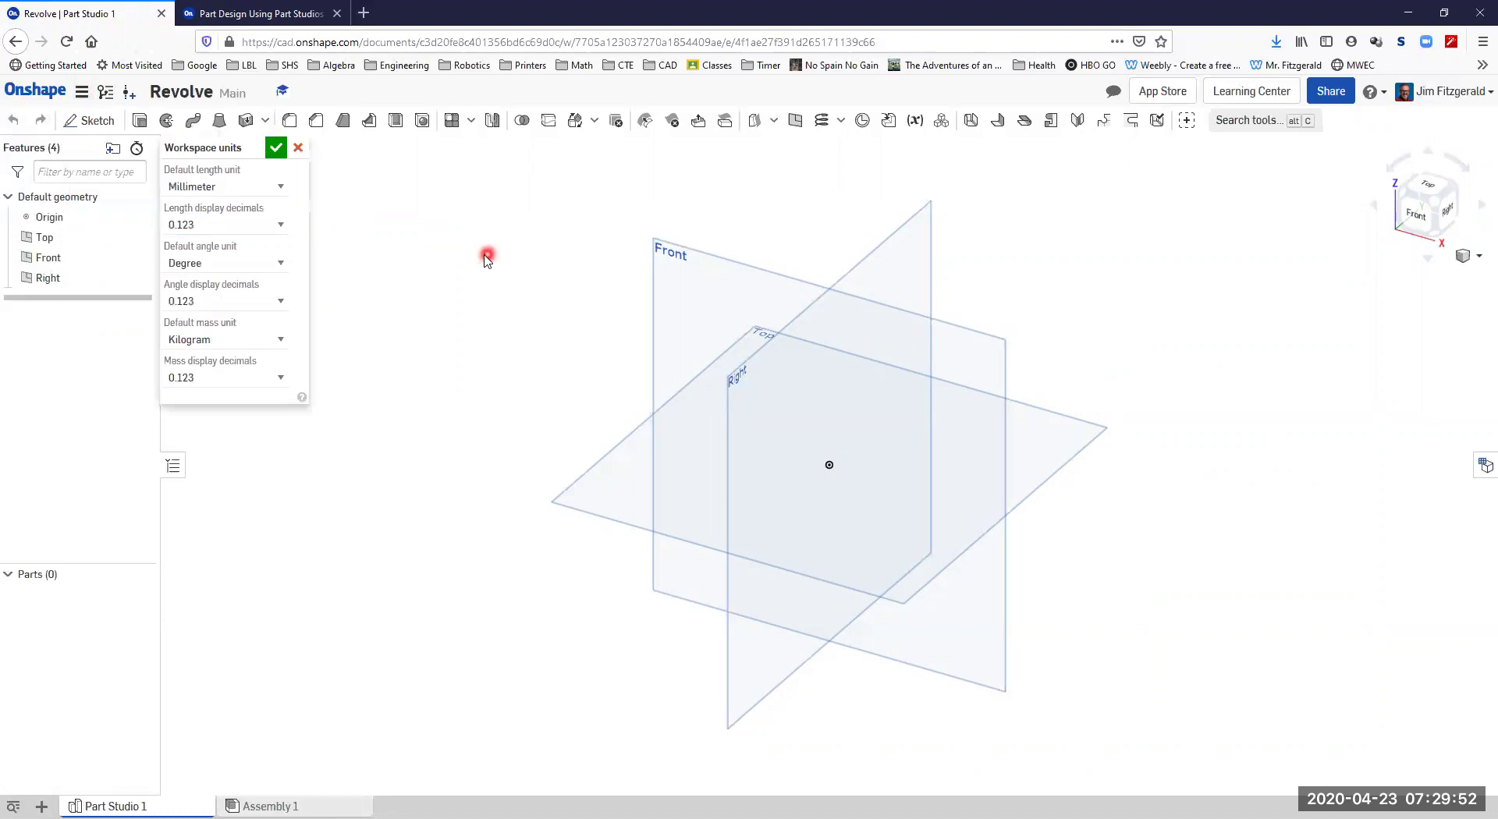
{"action": "left_click", "coordinate": [189, 185]}
{"action": "left_click", "coordinate": [186, 341]}
{"action": "left_click", "coordinate": [397, 306]}
{"action": "left_click", "coordinate": [81, 95]}
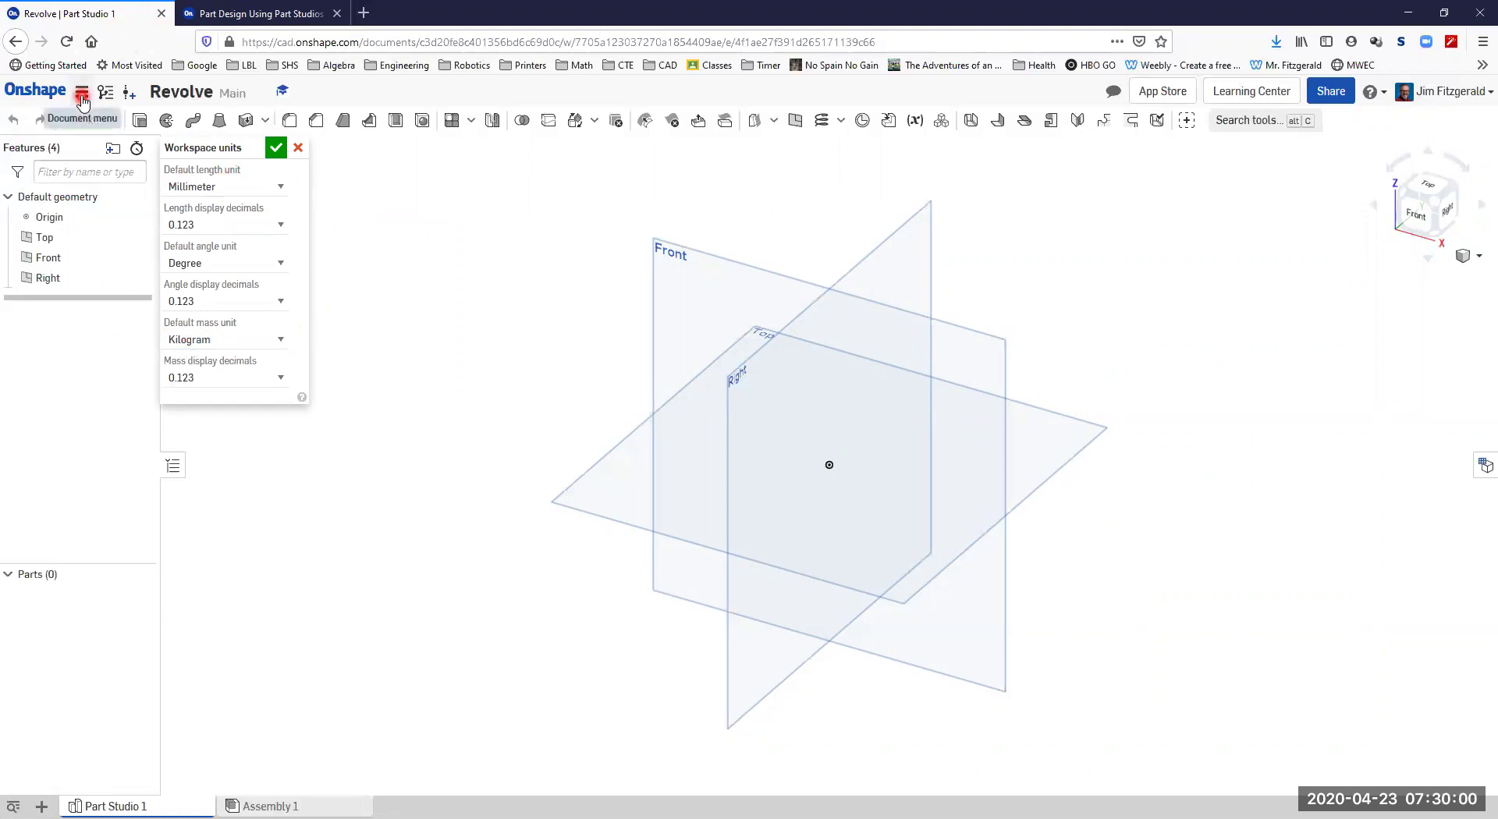
{"action": "left_click", "coordinate": [297, 150]}
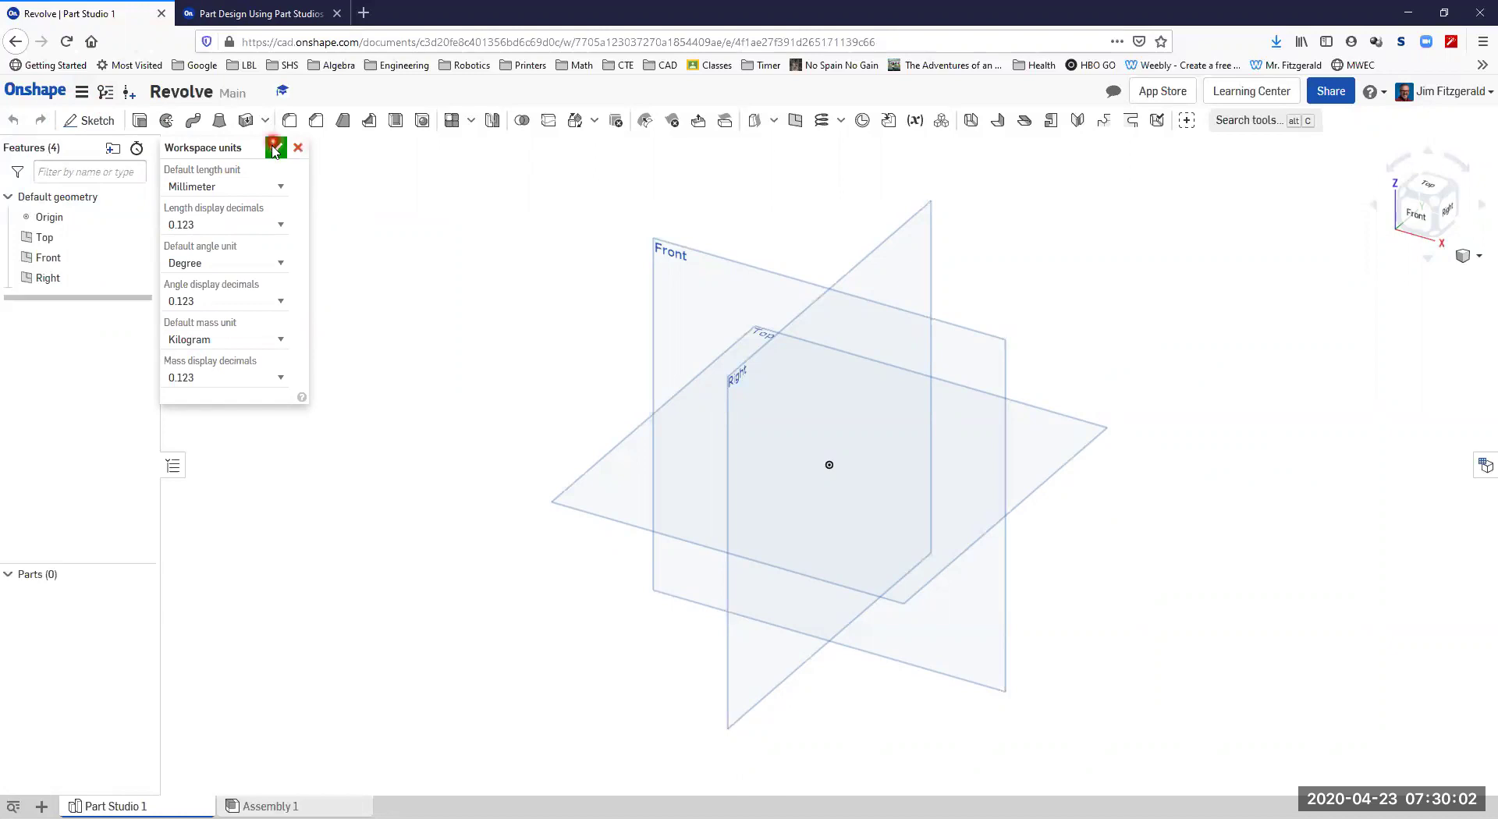
{"action": "left_click", "coordinate": [274, 148]}
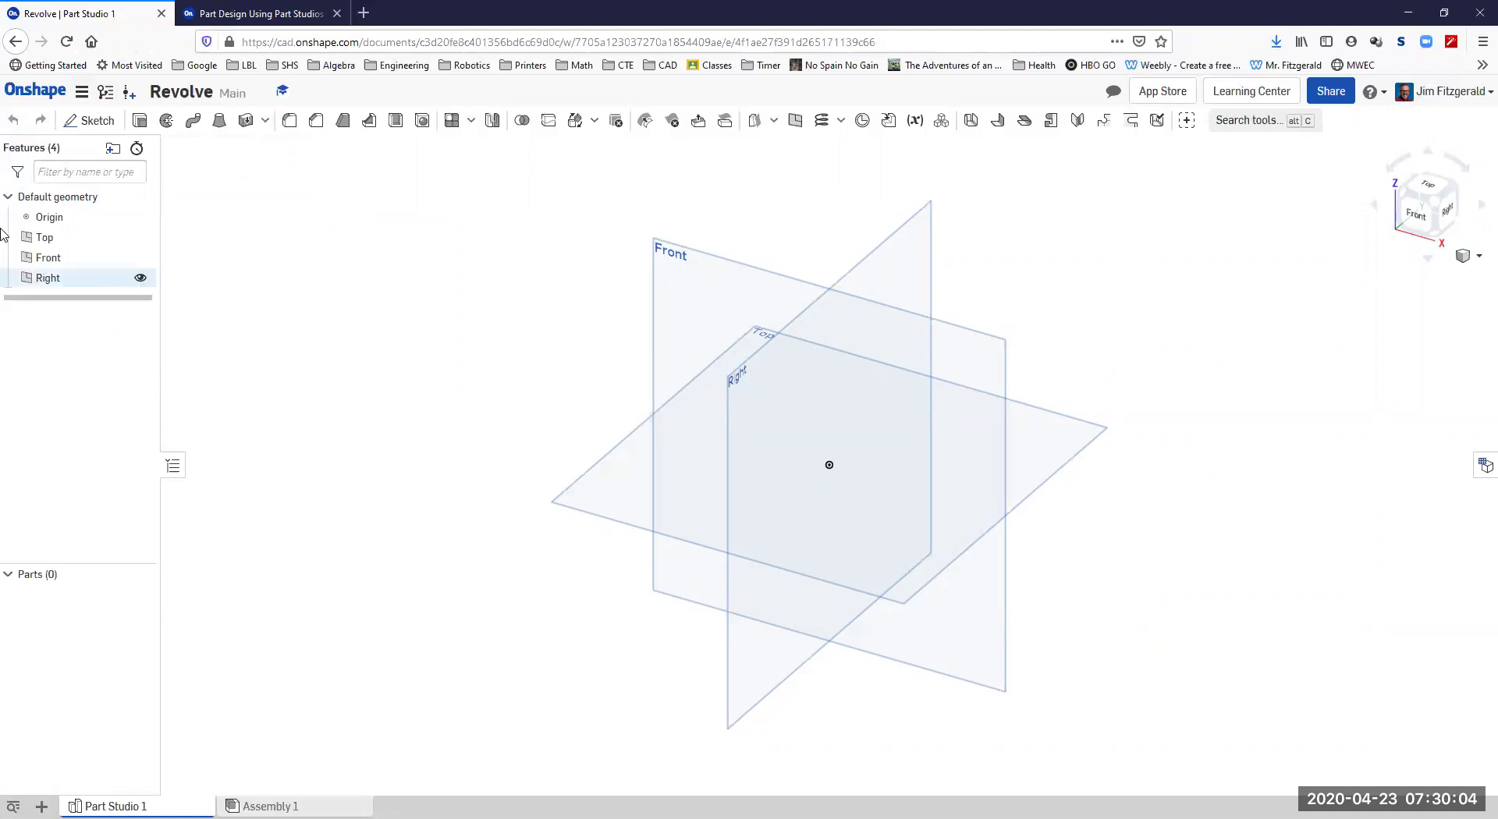
Start a new sketch on the Right plane and hide the default planes.
{"action": "left_click", "coordinate": [93, 124]}
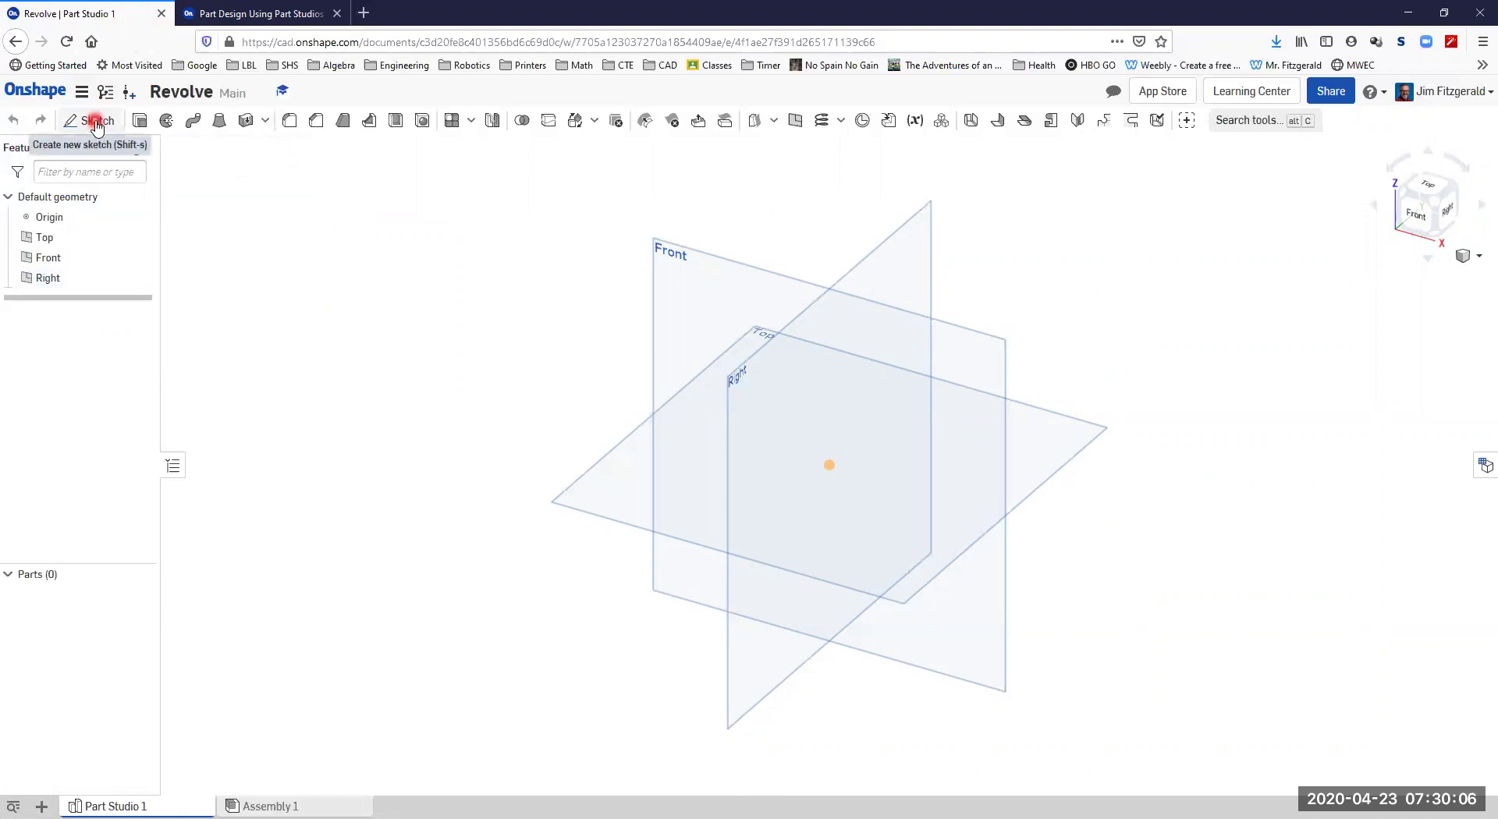
{"action": "left_click", "coordinate": [910, 267]}
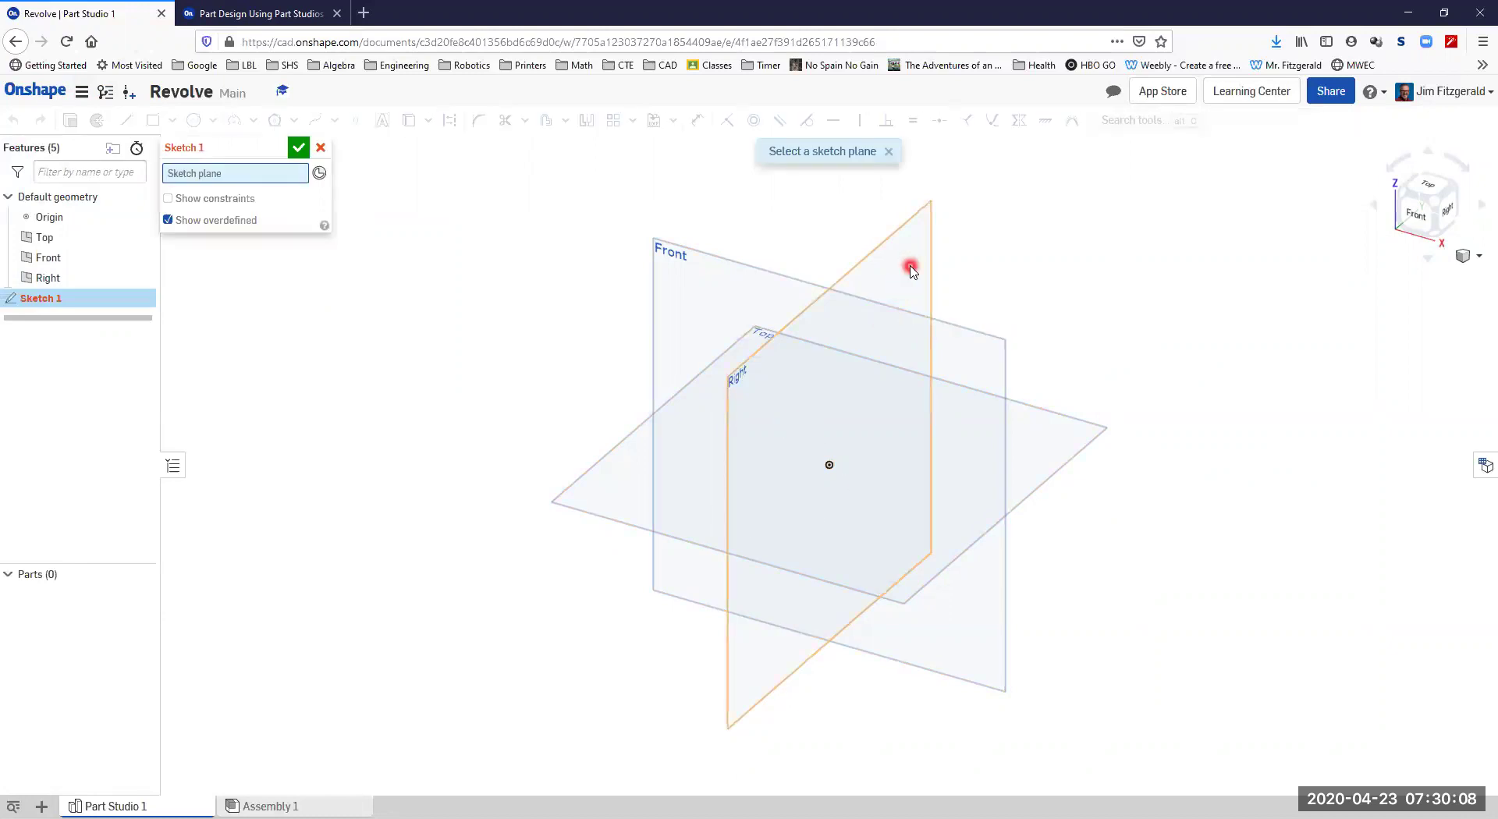
{"action": "left_click", "coordinate": [911, 268]}
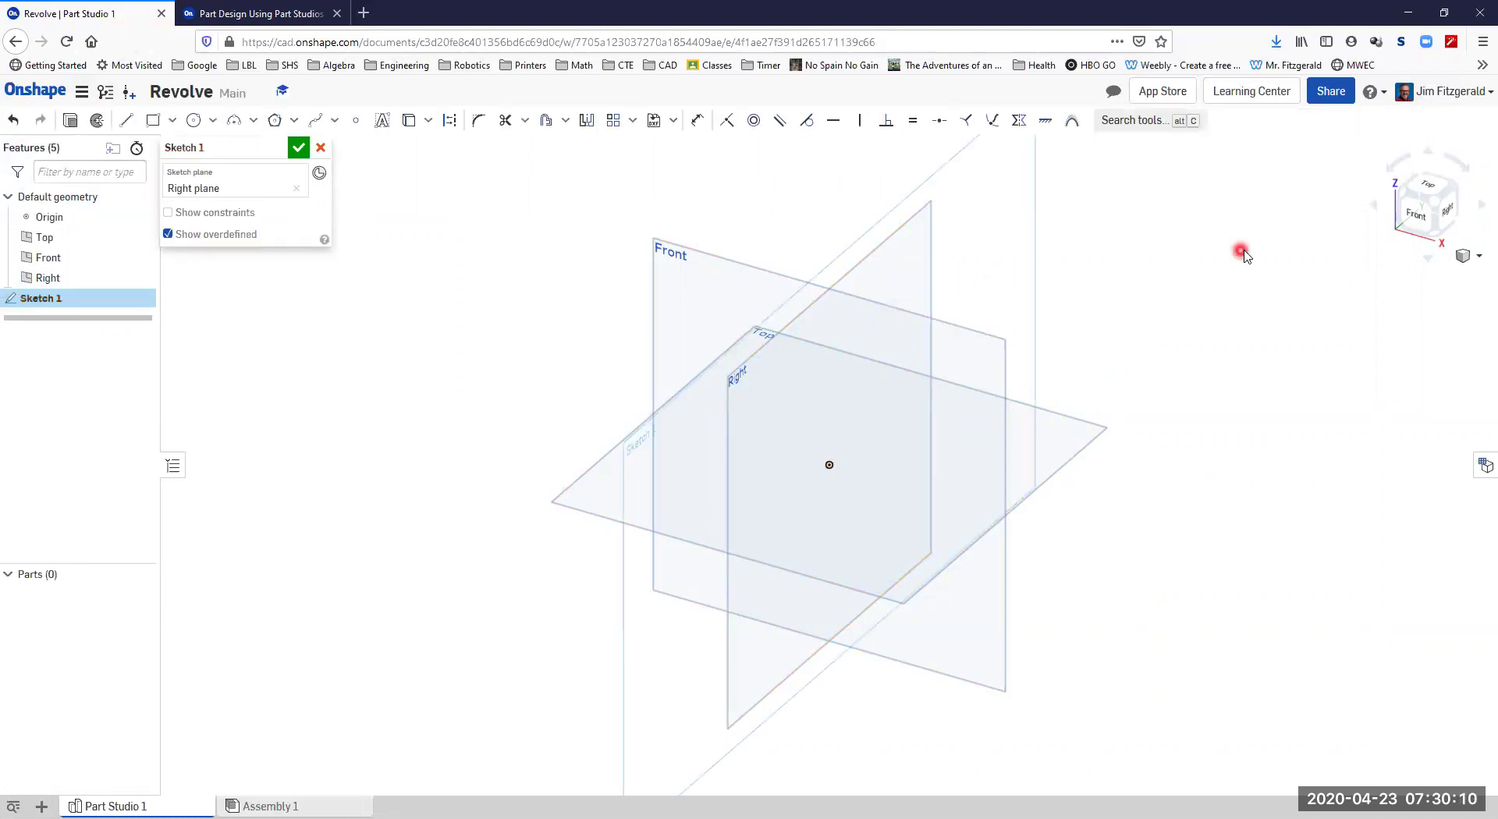
{"action": "left_click", "coordinate": [1448, 217]}
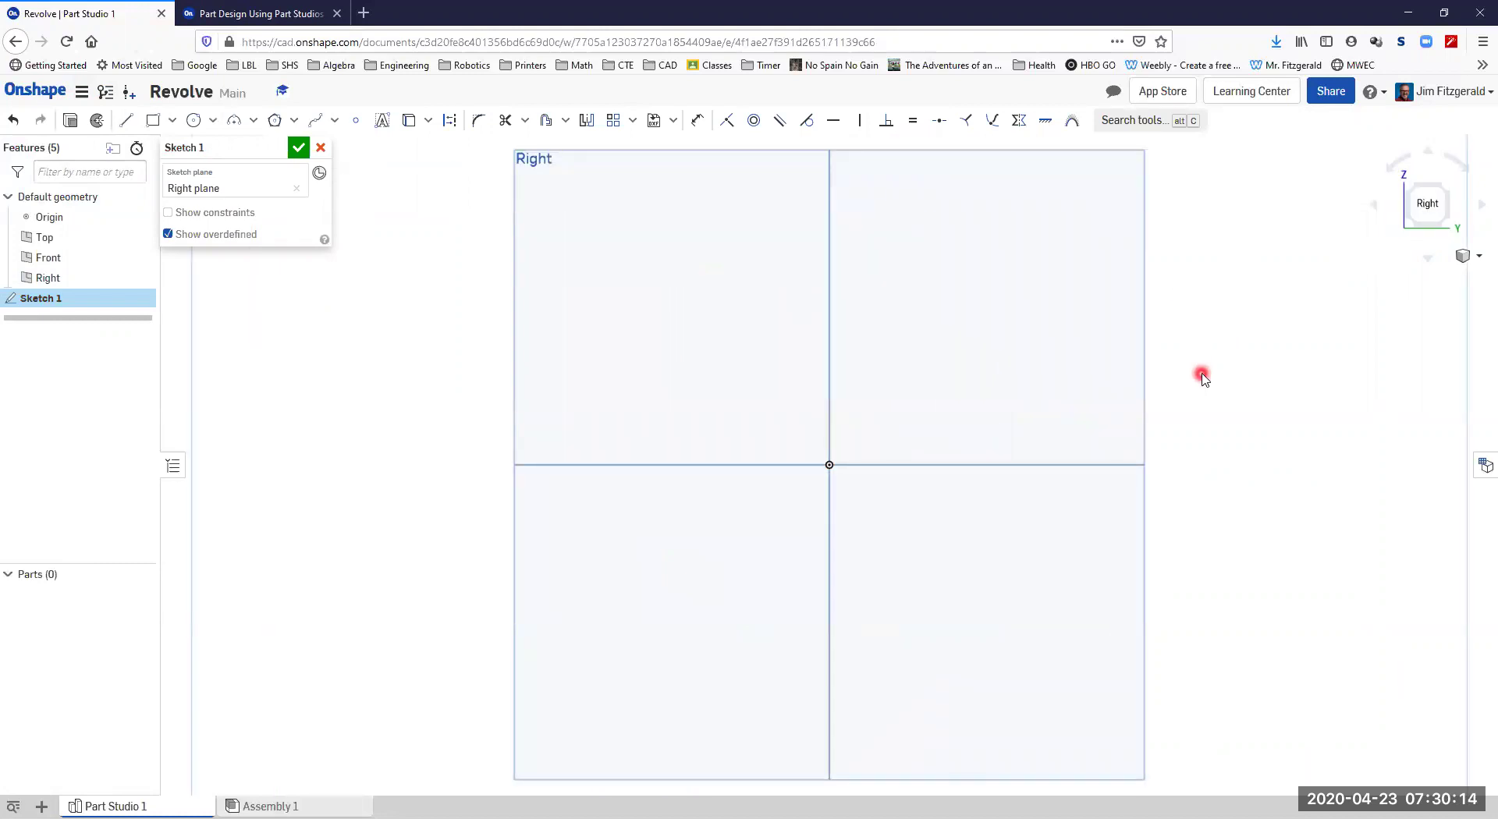
{"action": "key", "text": "p"}
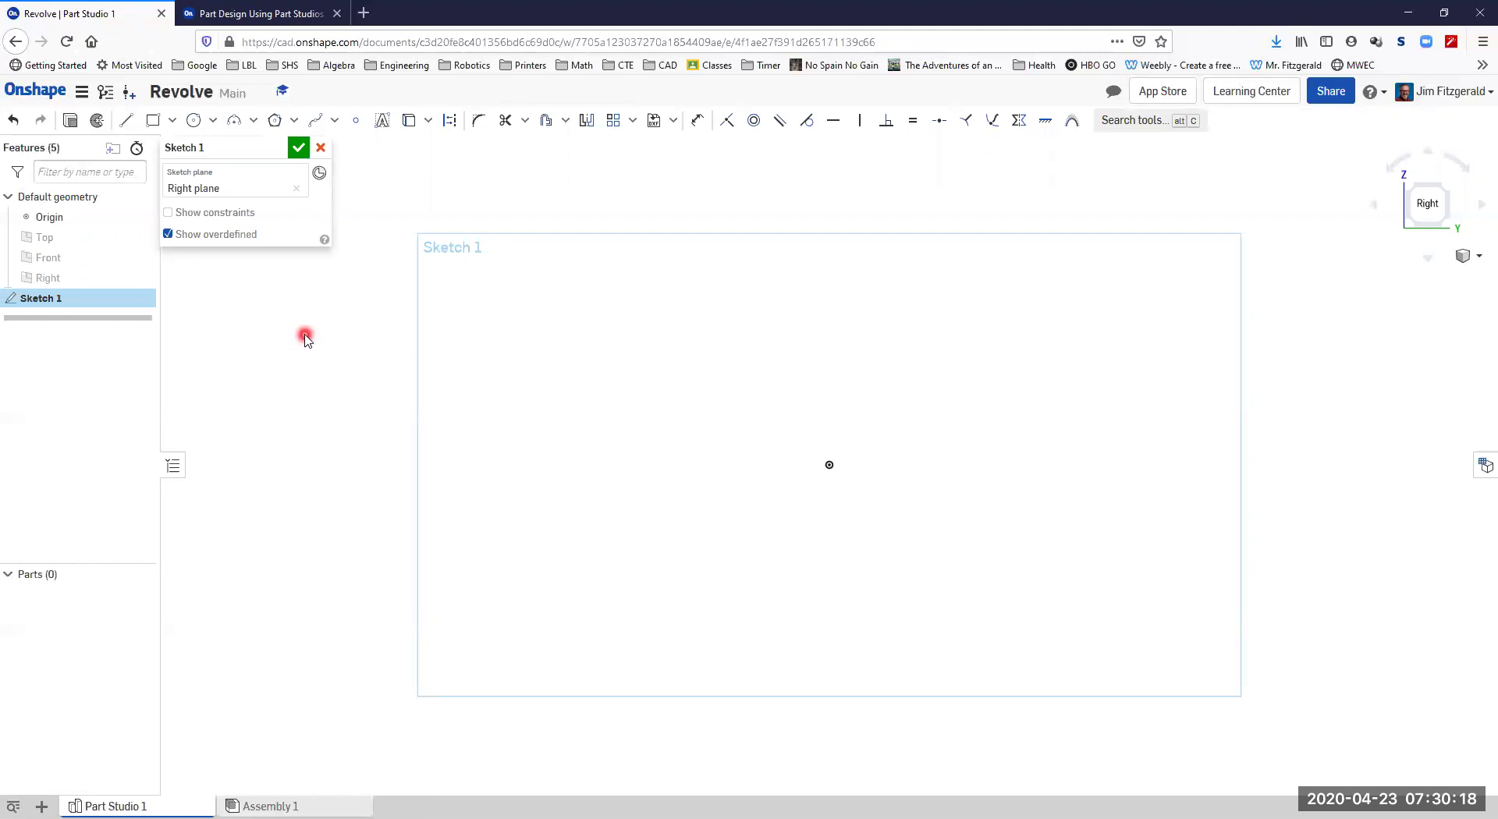
Consult slide 2 of the Revolve exercise and sketch a vertical construction line about 66 mm long upward from the origin.
{"action": "left_click", "coordinate": [292, 11]}
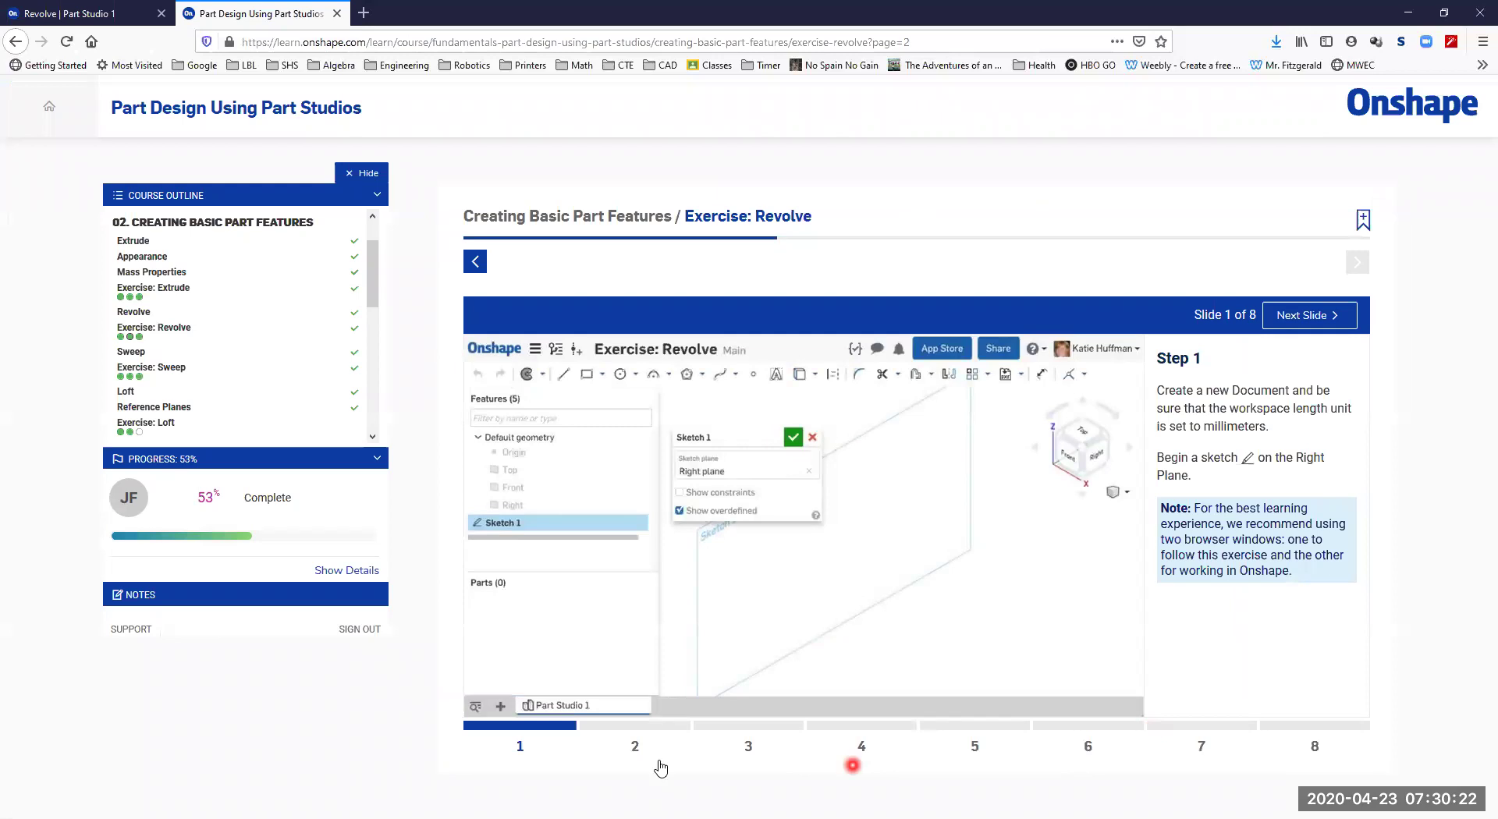
{"action": "left_click", "coordinate": [635, 746]}
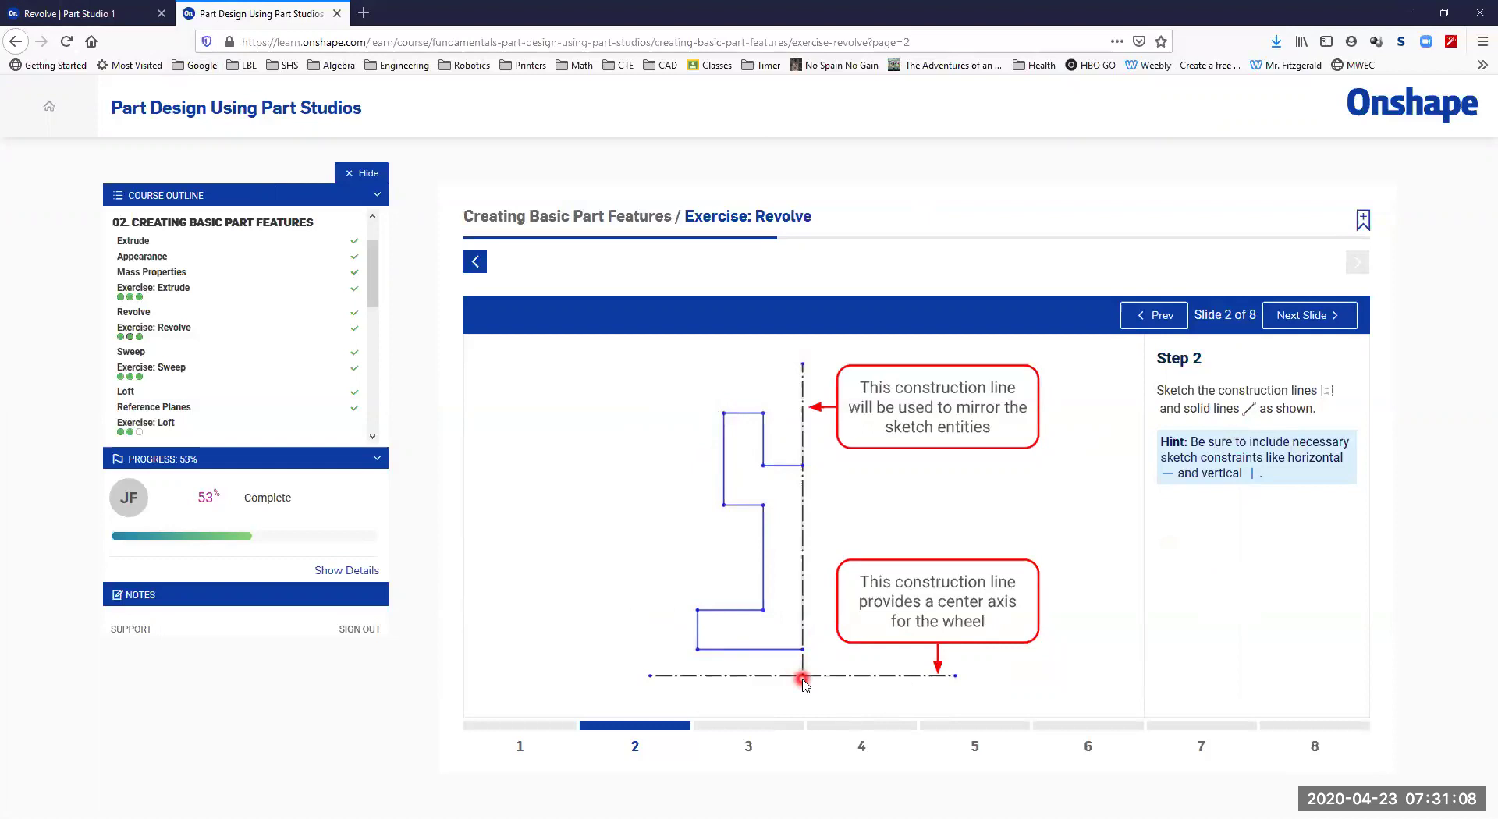
{"action": "left_click", "coordinate": [92, 16]}
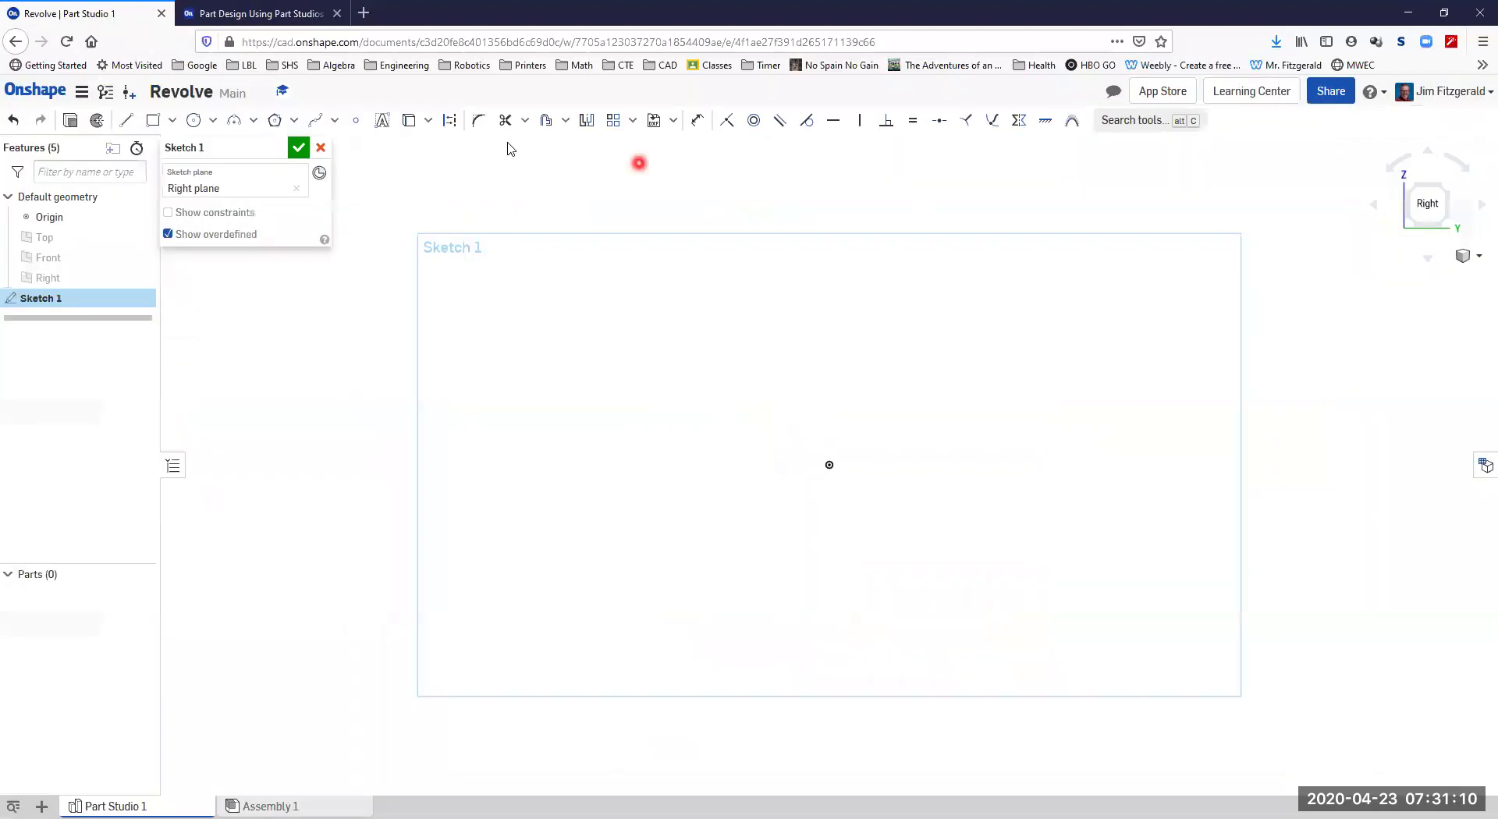
{"action": "left_click", "coordinate": [126, 120]}
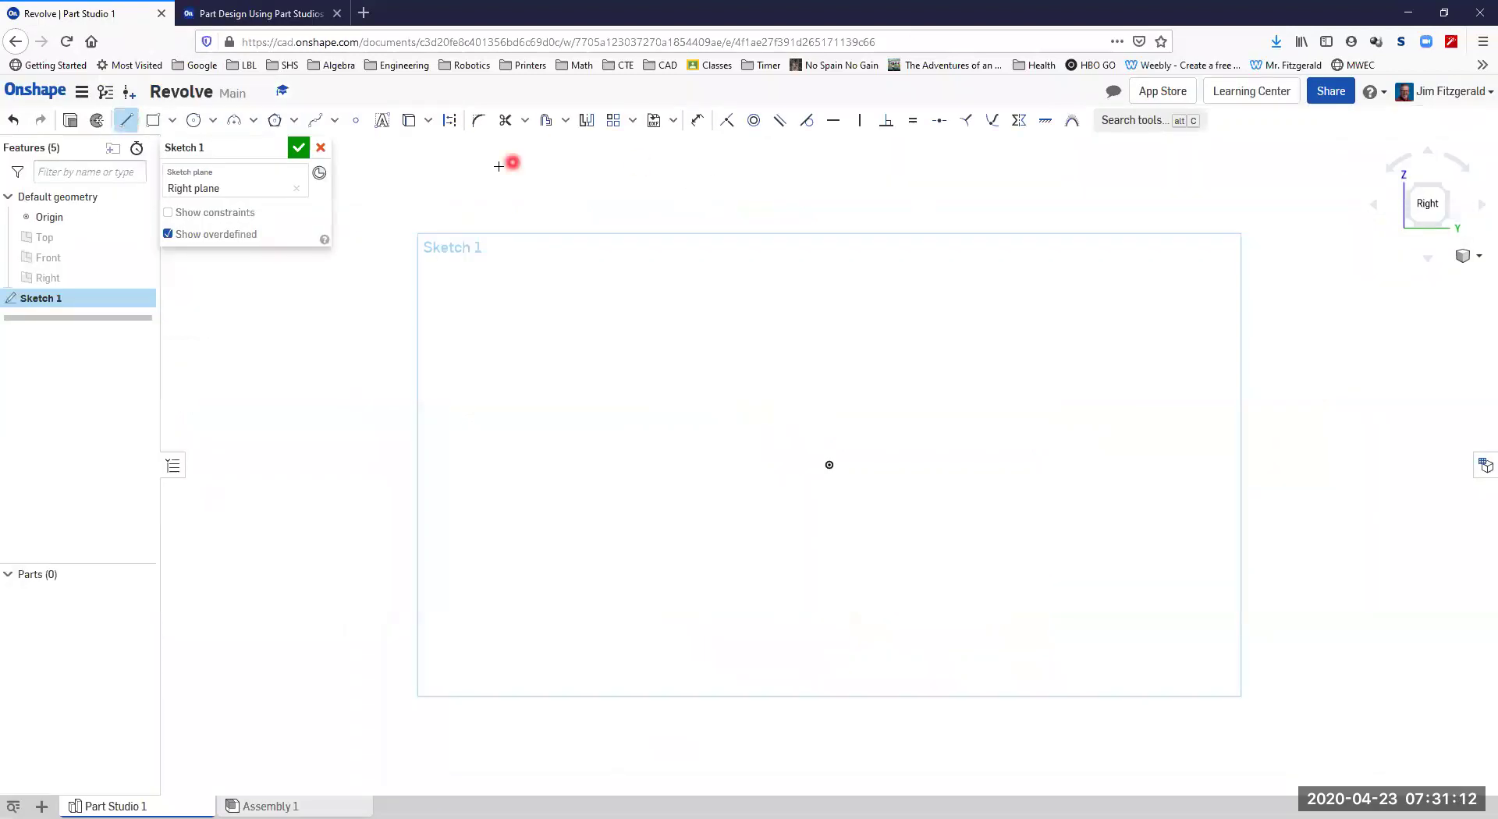
{"action": "left_click", "coordinate": [449, 122]}
{"action": "left_click_drag", "start_coordinate": [830, 466], "coordinate": [827, 194]}
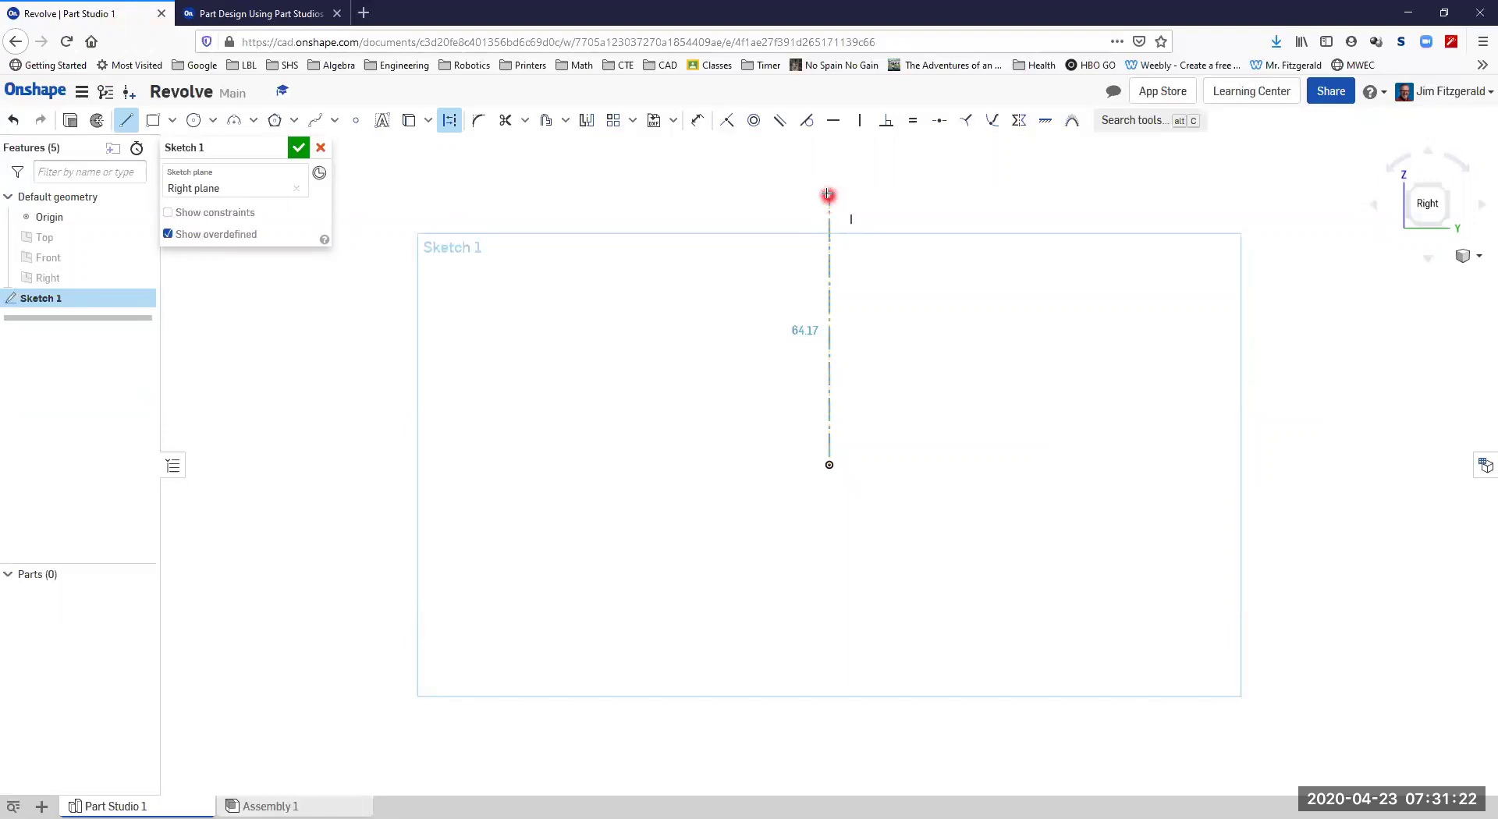
{"action": "mouse_move", "coordinate": [823, 192]}
{"action": "left_mouse_down"}
{"action": "mouse_move", "coordinate": [801, 192]}
{"action": "mouse_move", "coordinate": [828, 188]}
{"action": "left_mouse_up"}
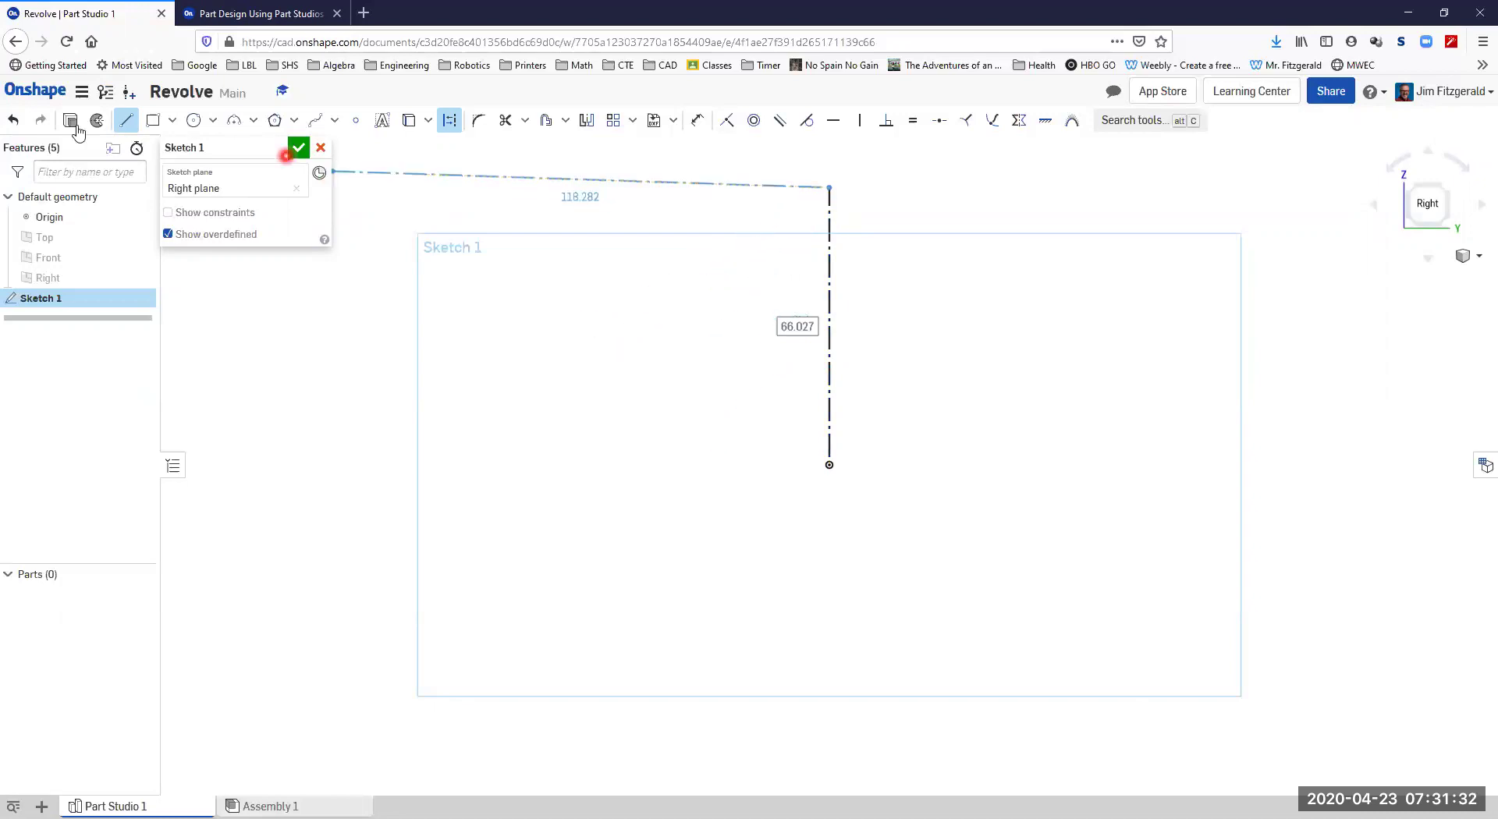
{"action": "left_click", "coordinate": [126, 121]}
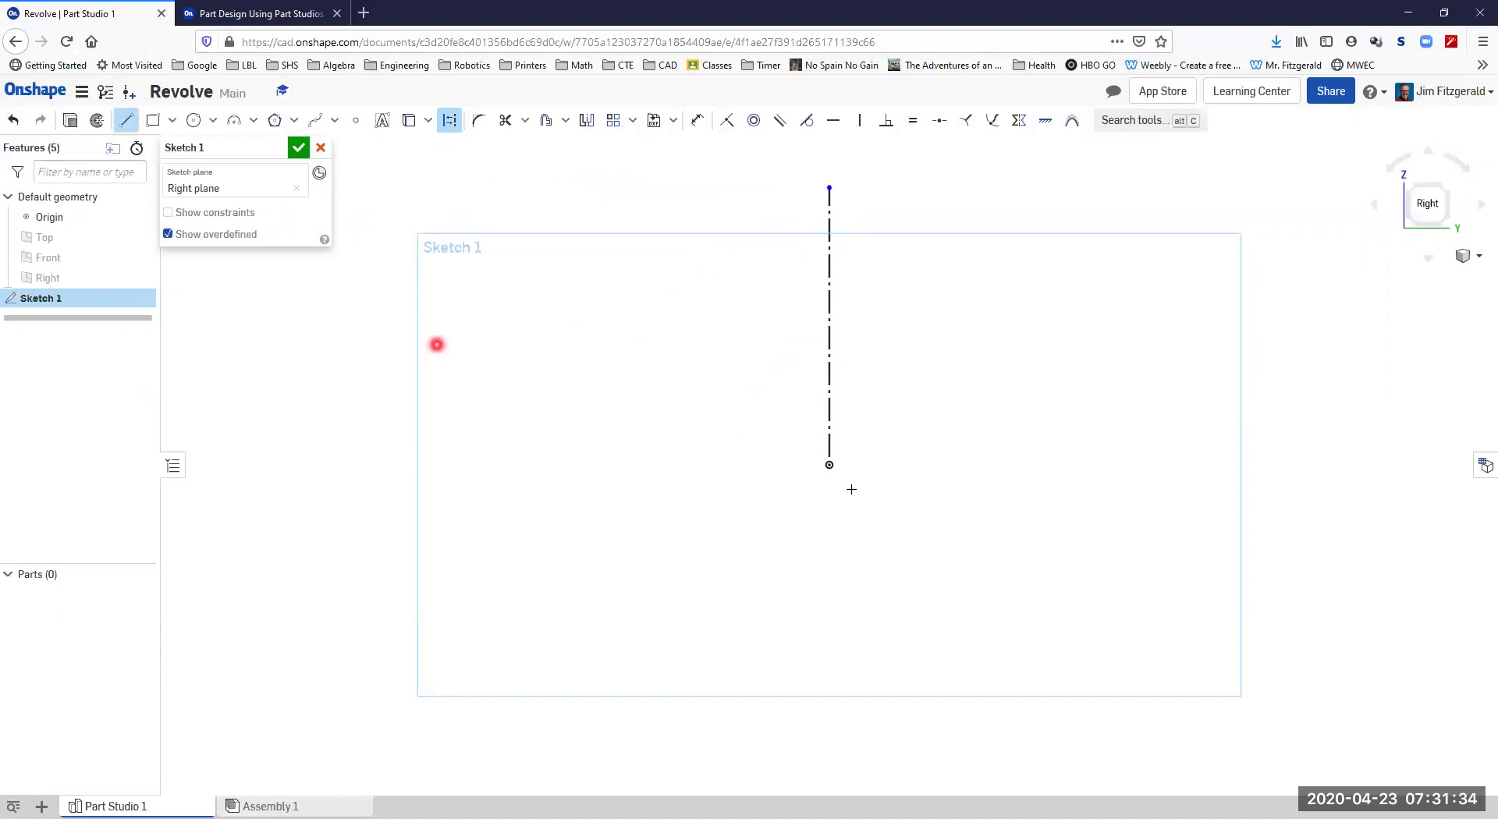
Sketch a horizontal construction line about 137 mm long below the origin, extending to both sides of the vertical line.
{"action": "left_click", "coordinate": [819, 463]}
{"action": "mouse_move", "coordinate": [550, 531]}
{"action": "left_mouse_down"}
{"action": "mouse_move", "coordinate": [1014, 515]}
{"action": "mouse_move", "coordinate": [1153, 527]}
{"action": "mouse_move", "coordinate": [1126, 531]}
{"action": "left_mouse_up"}
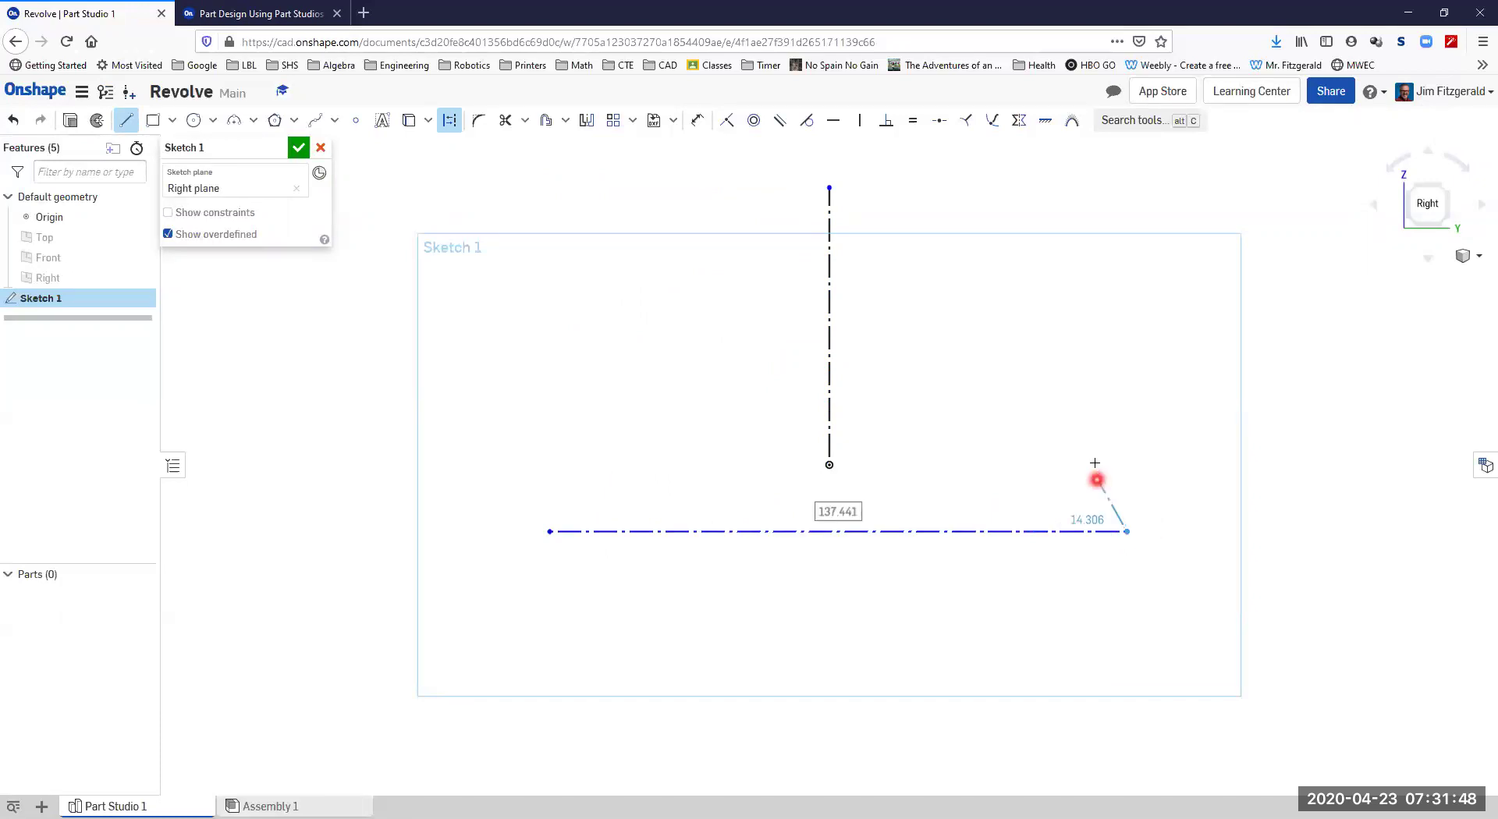
{"action": "key", "text": "Escape"}
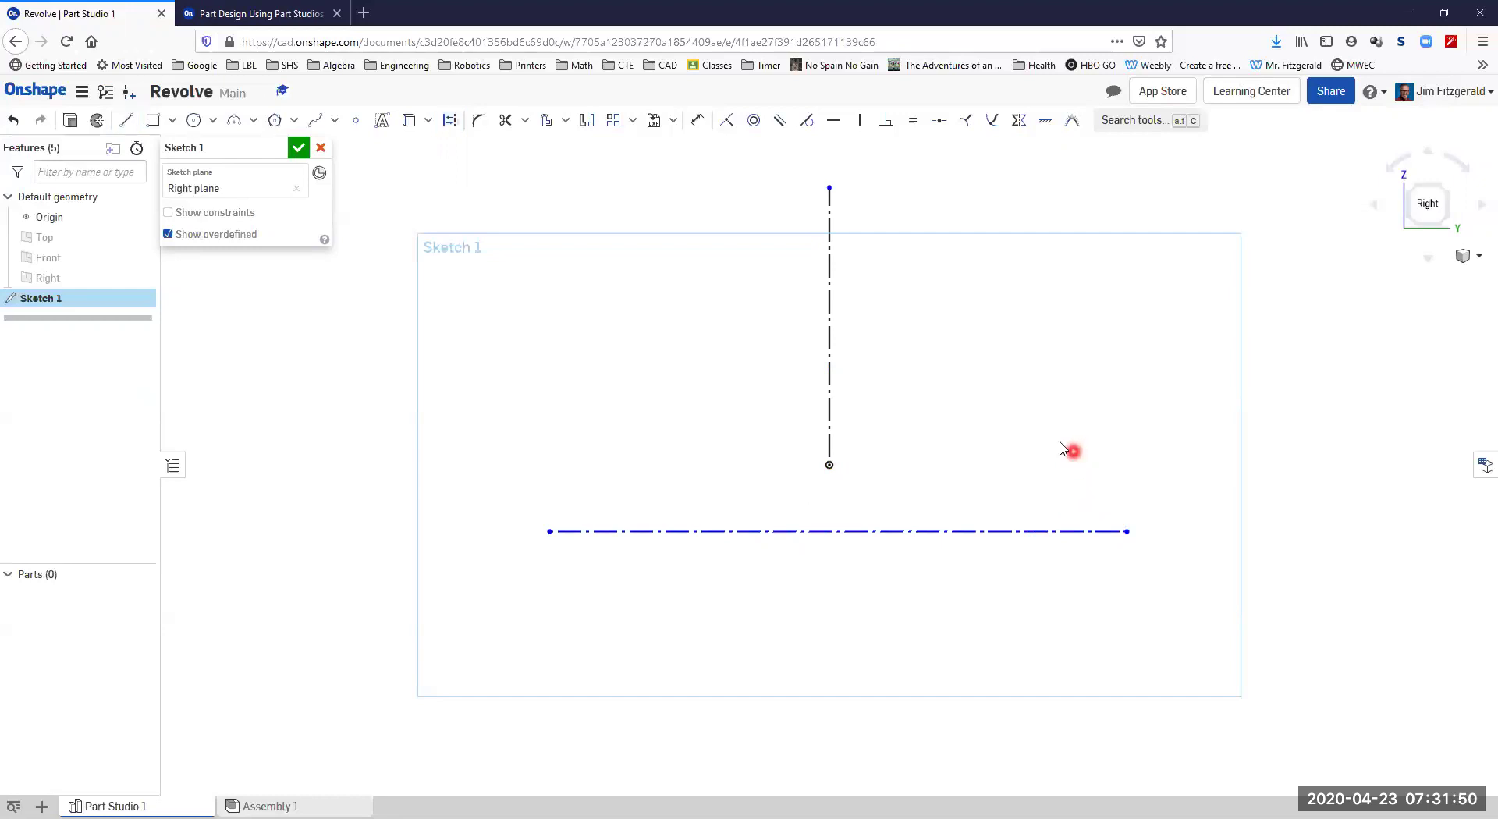
Make the horizontal construction line coincident with the origin after comparing it with the exercise drawing.
{"action": "left_click", "coordinate": [284, 13]}
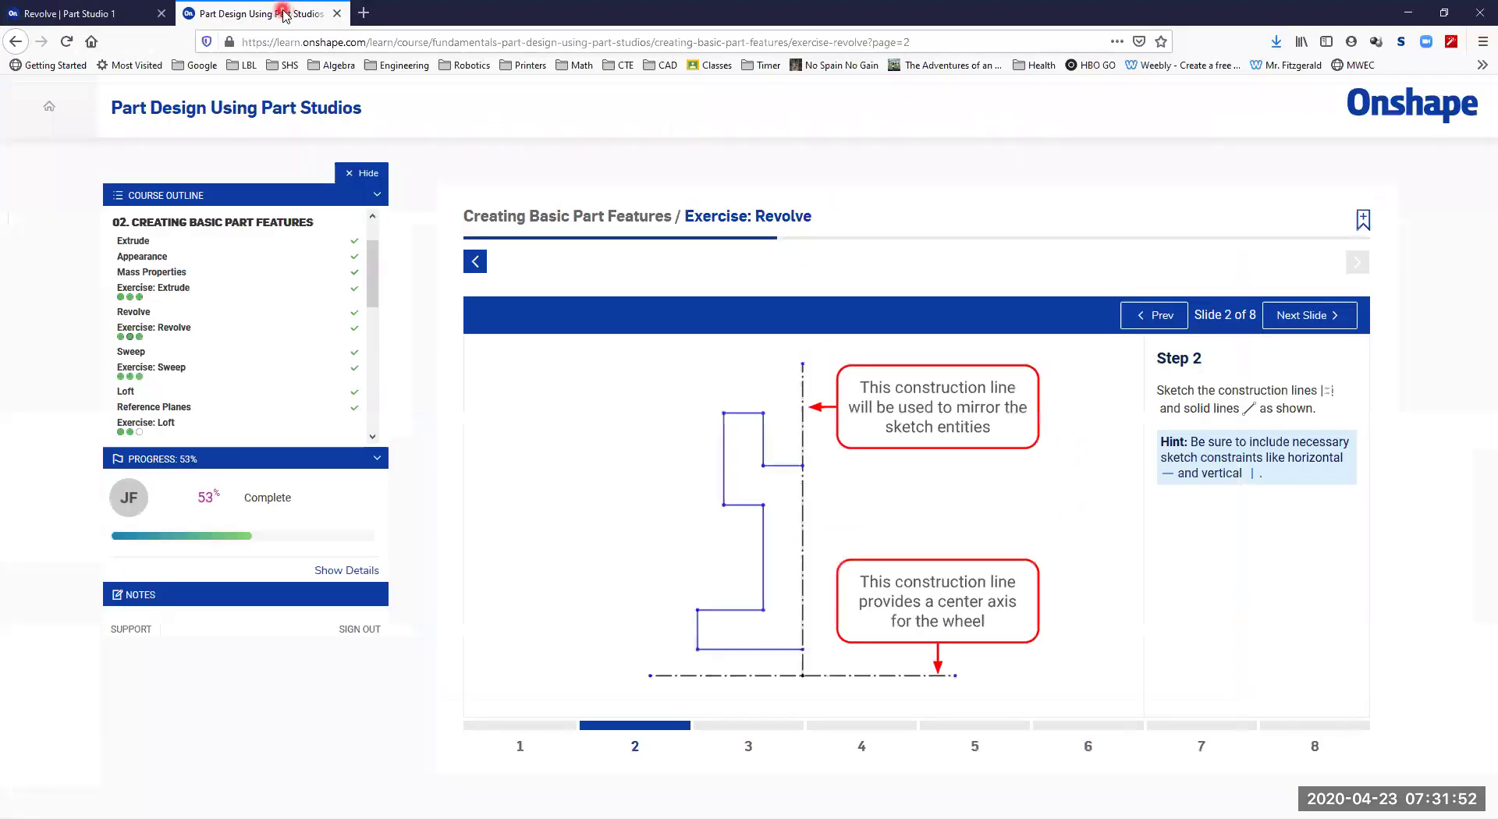
{"action": "left_click", "coordinate": [102, 14]}
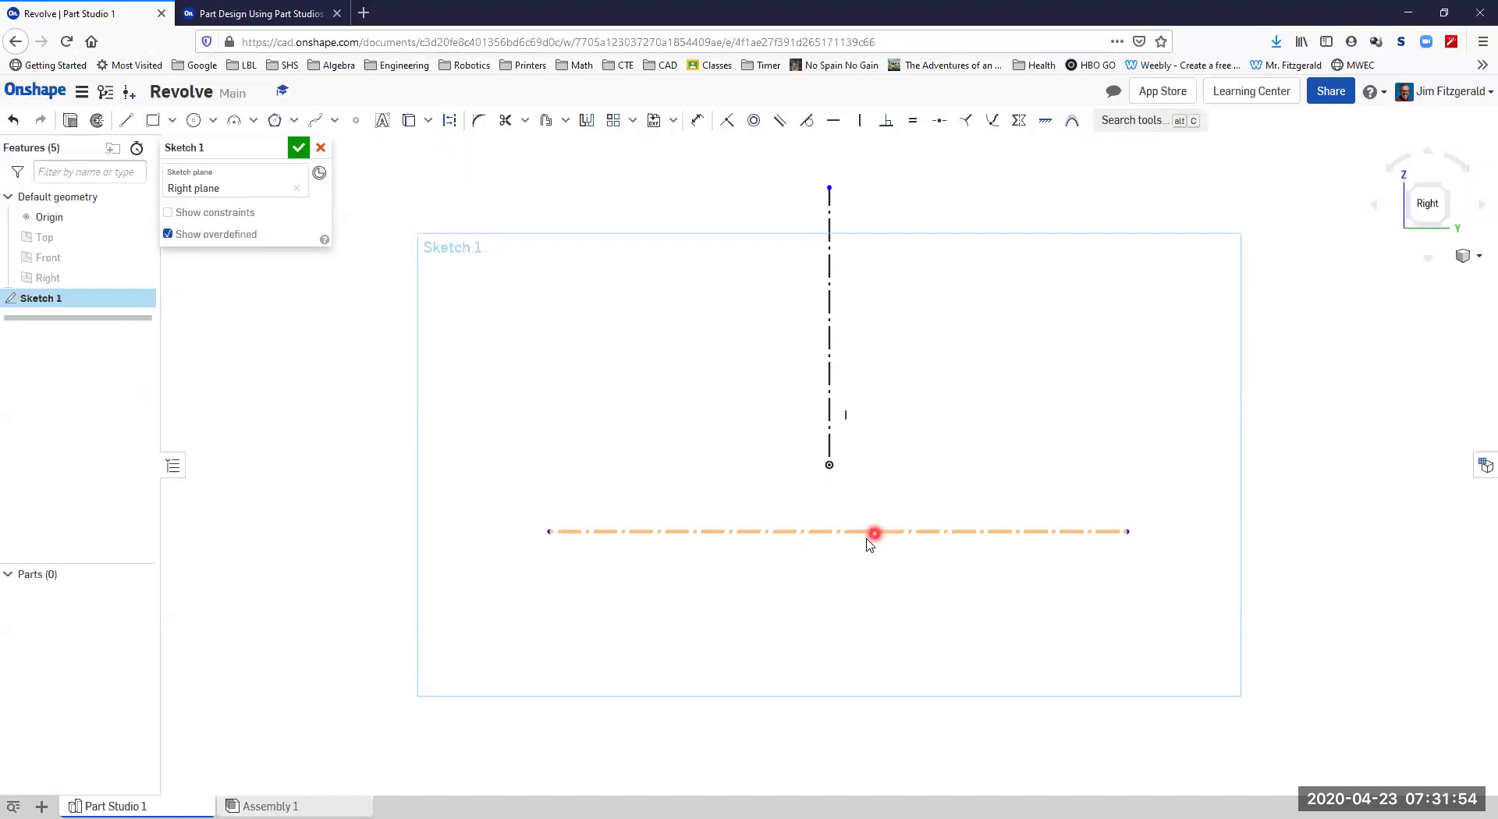
{"action": "mouse_move", "coordinate": [865, 533]}
{"action": "left_mouse_down"}
{"action": "mouse_move", "coordinate": [850, 468]}
{"action": "mouse_move", "coordinate": [812, 471]}
{"action": "mouse_move", "coordinate": [773, 513]}
{"action": "mouse_move", "coordinate": [862, 529]}
{"action": "left_mouse_up"}
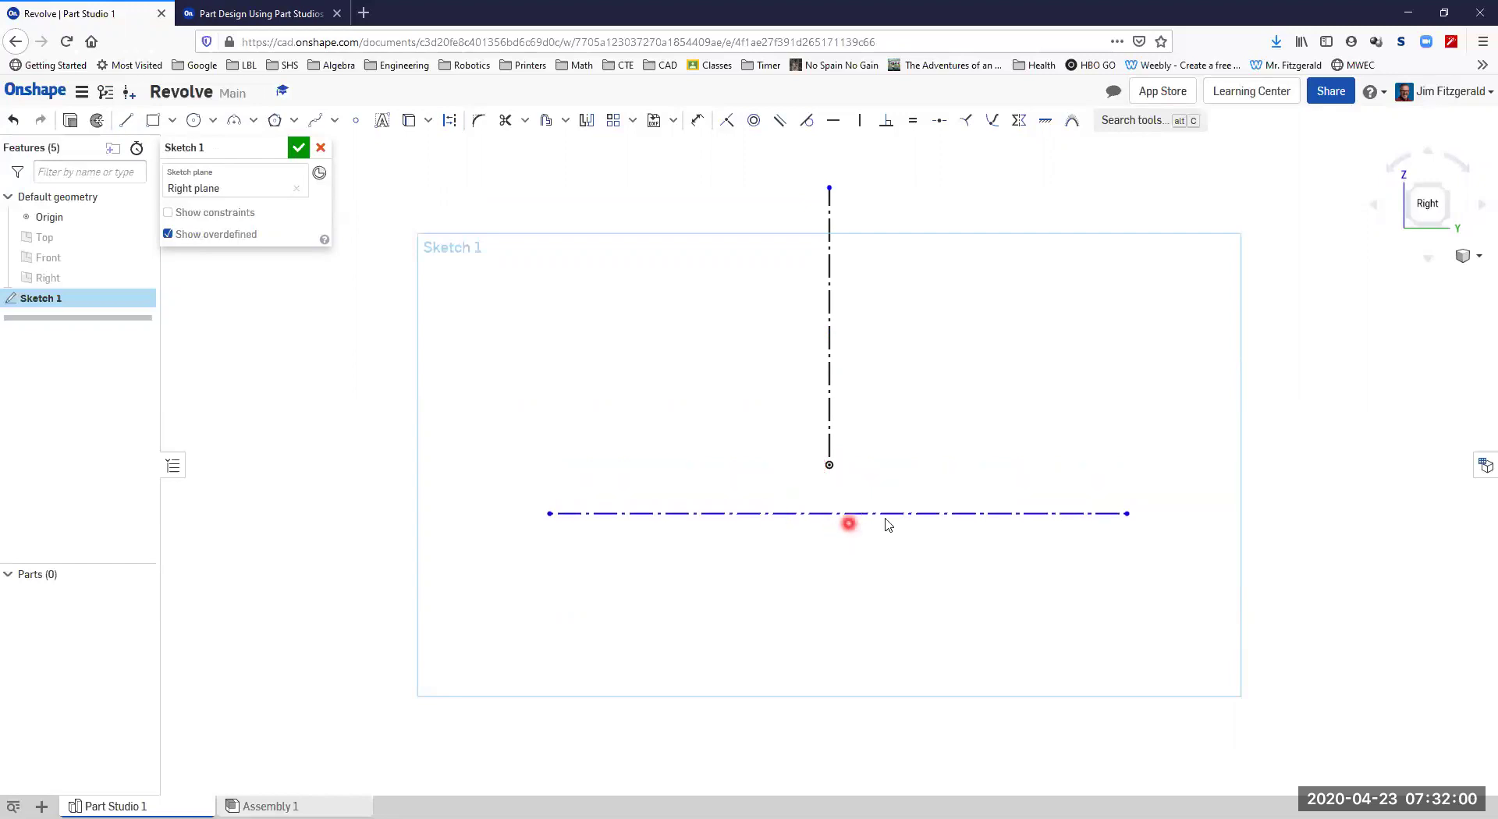
{"action": "left_click", "coordinate": [727, 120]}
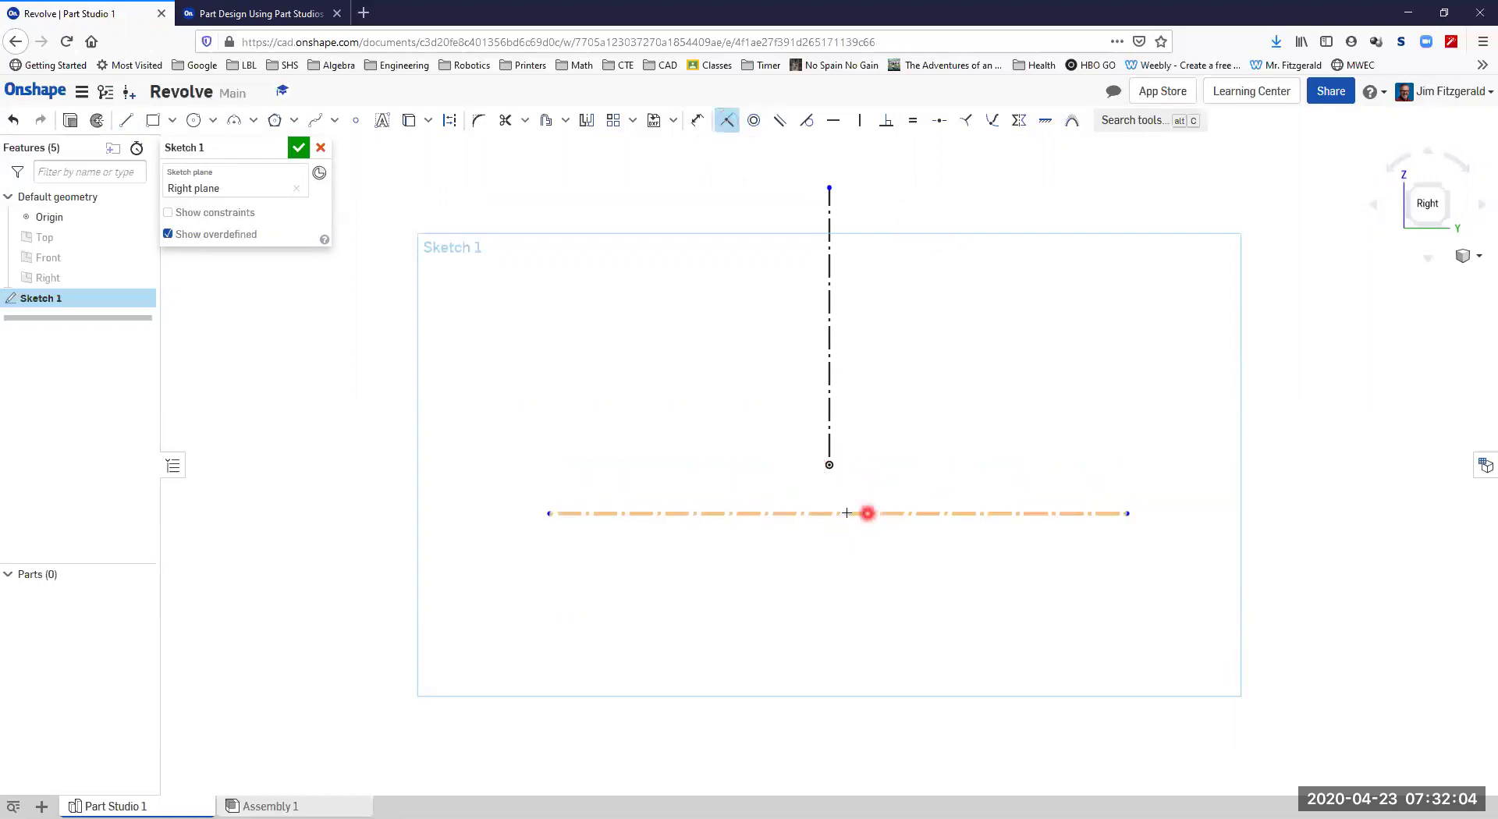
{"action": "left_click", "coordinate": [843, 514]}
{"action": "left_click", "coordinate": [828, 465]}
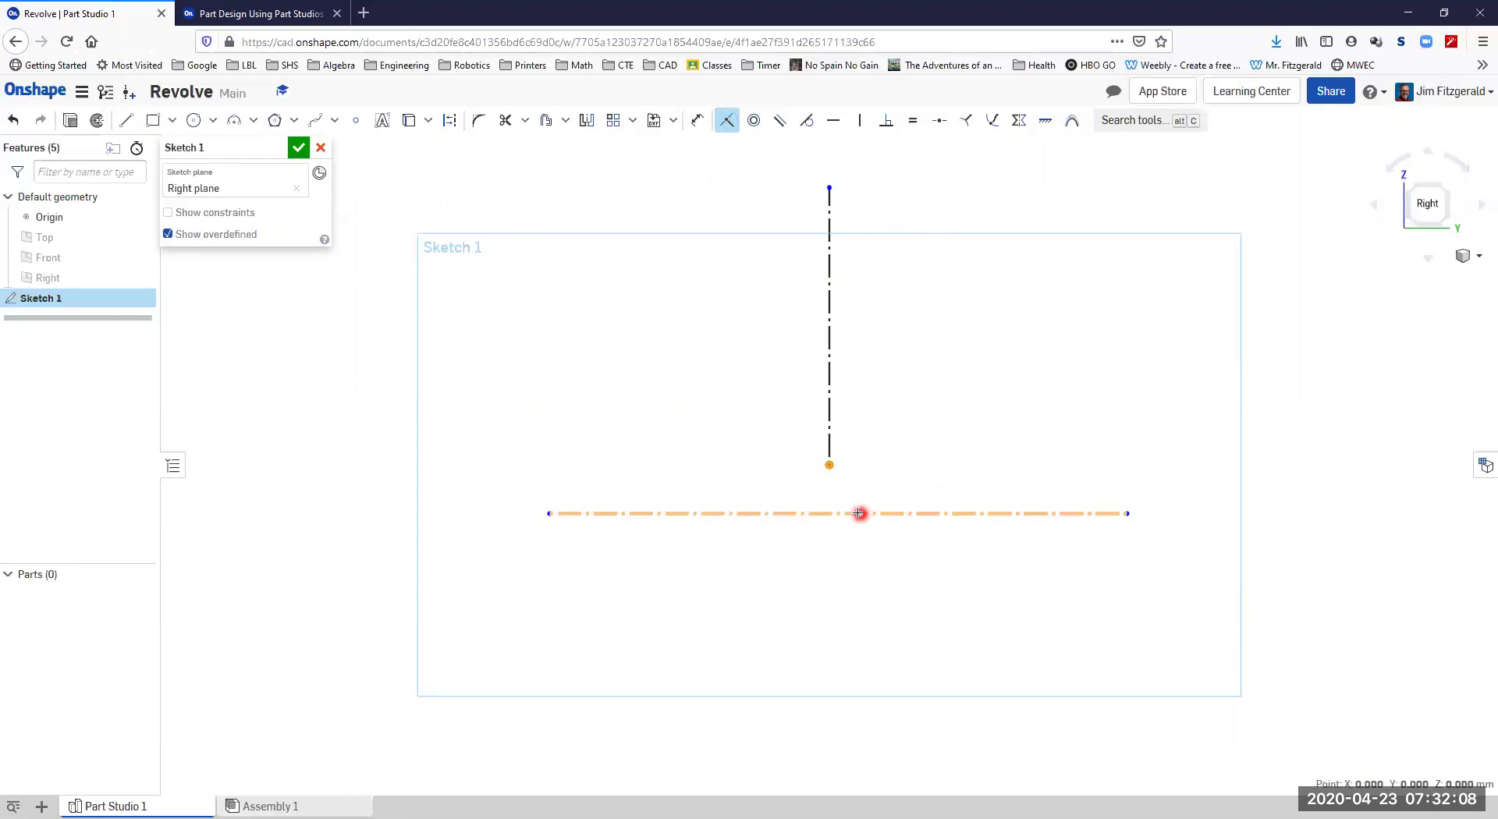
{"action": "left_click", "coordinate": [858, 514]}
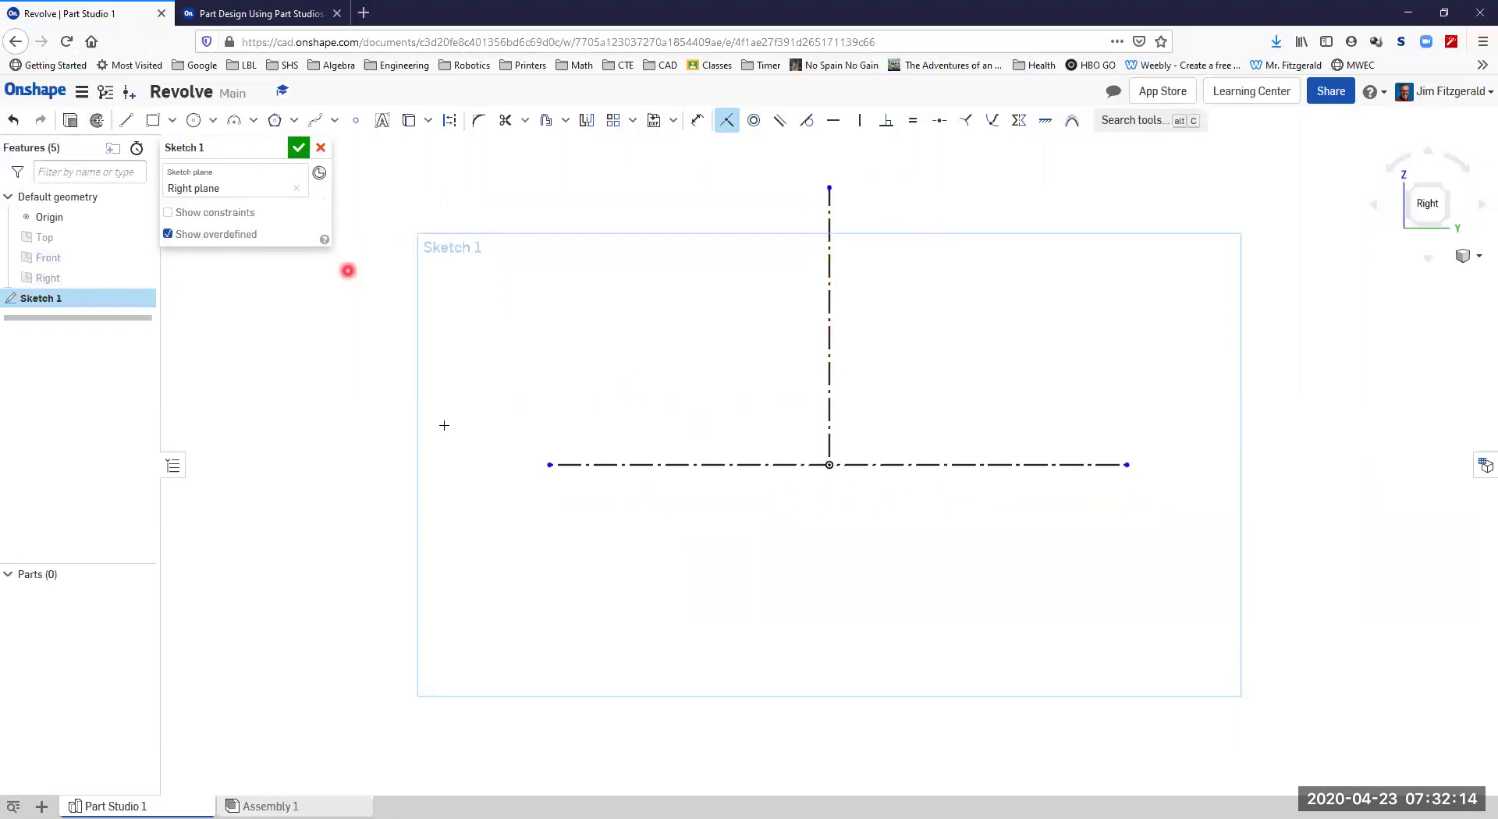
Check the exercise drawing and sketch the hub profile from the vertical construction line: about 39 mm left, 10 mm up, 26 mm right, 18 mm up.
{"action": "key", "text": "ctrl+Tab"}
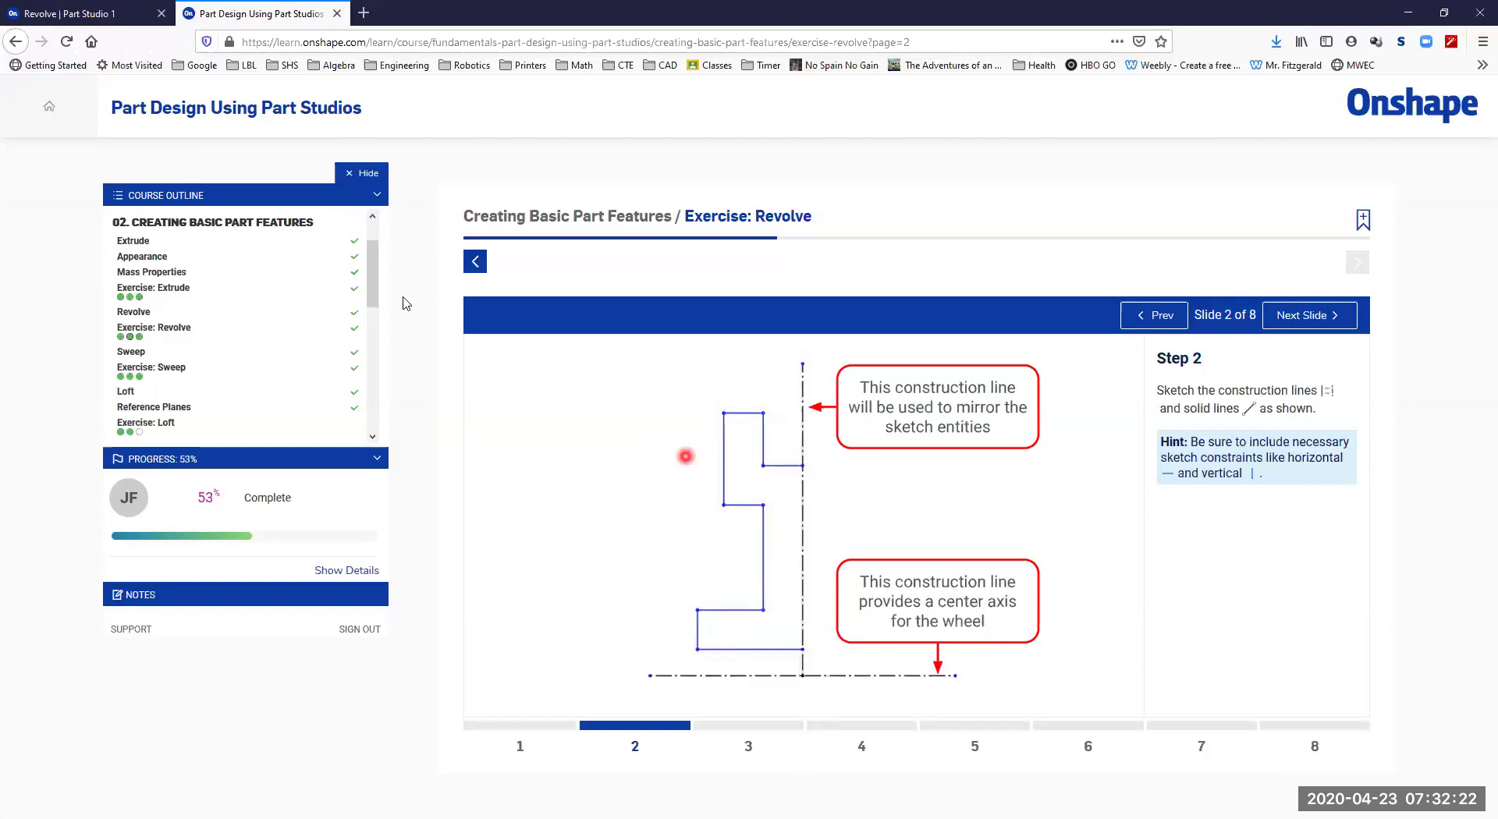
{"action": "left_click", "coordinate": [94, 13]}
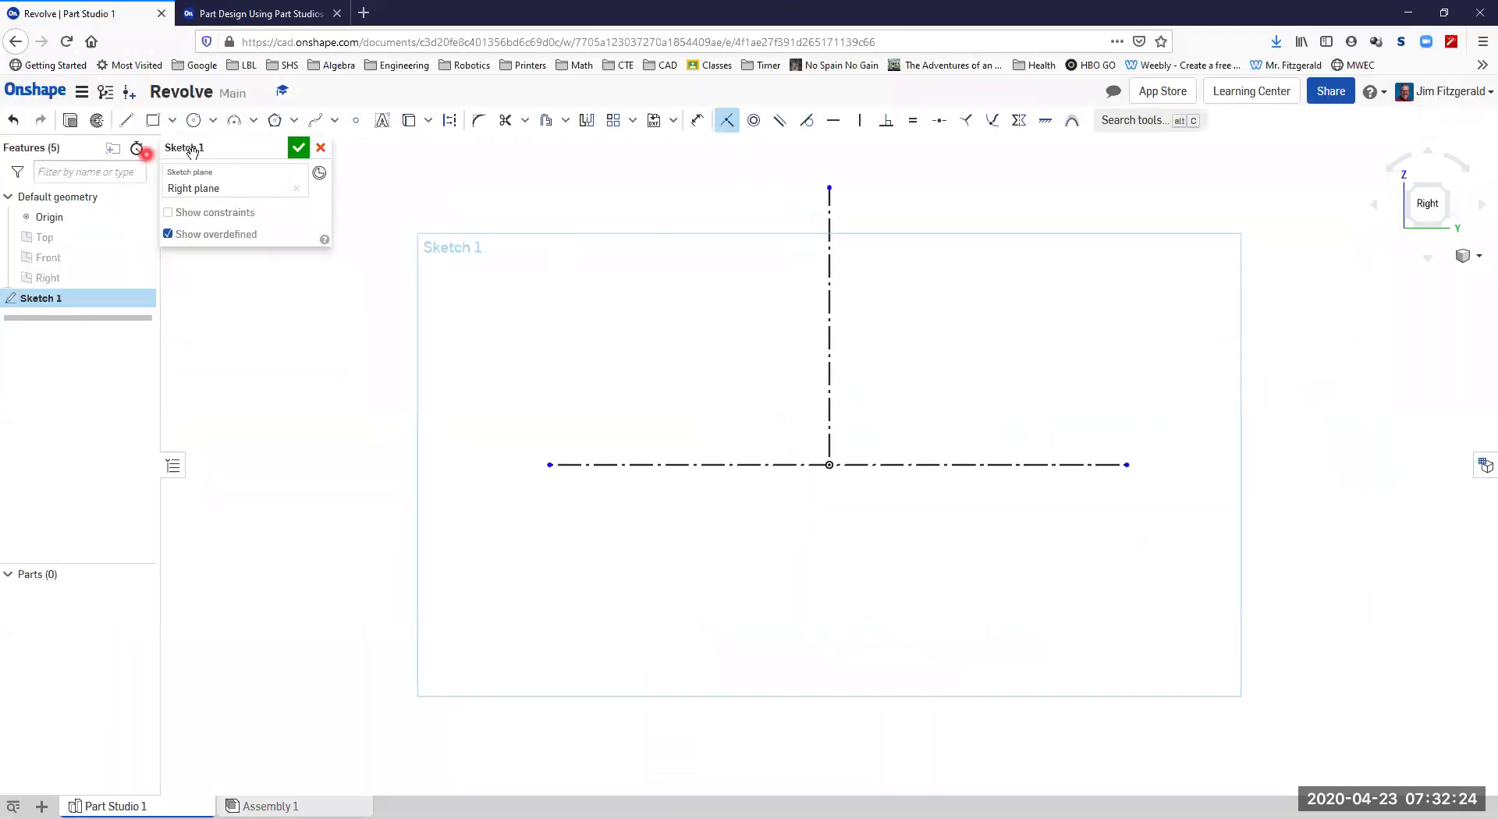
{"action": "left_click", "coordinate": [126, 120]}
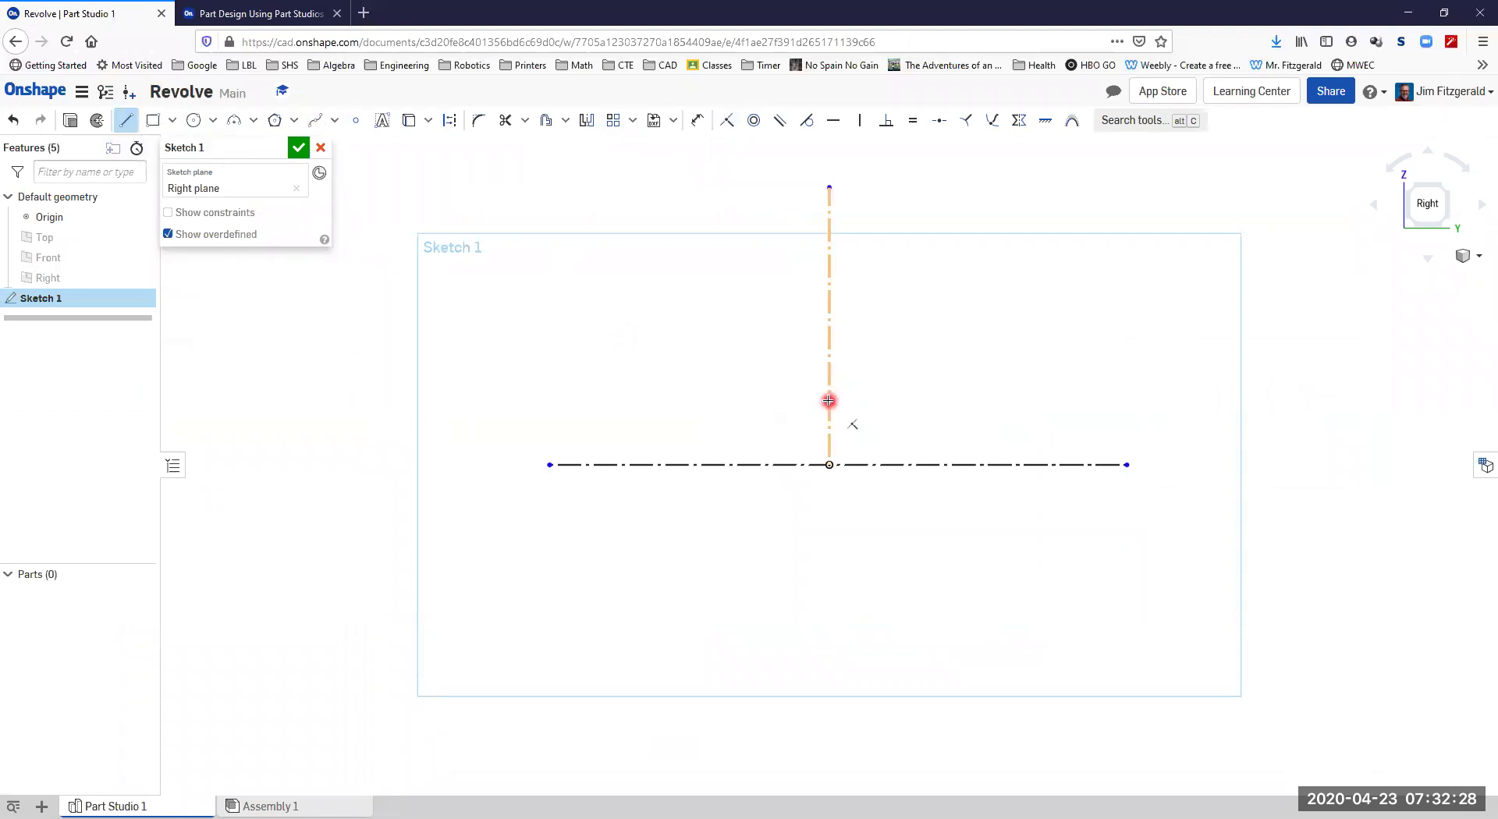
{"action": "left_click", "coordinate": [829, 401]}
{"action": "left_click", "coordinate": [664, 400]}
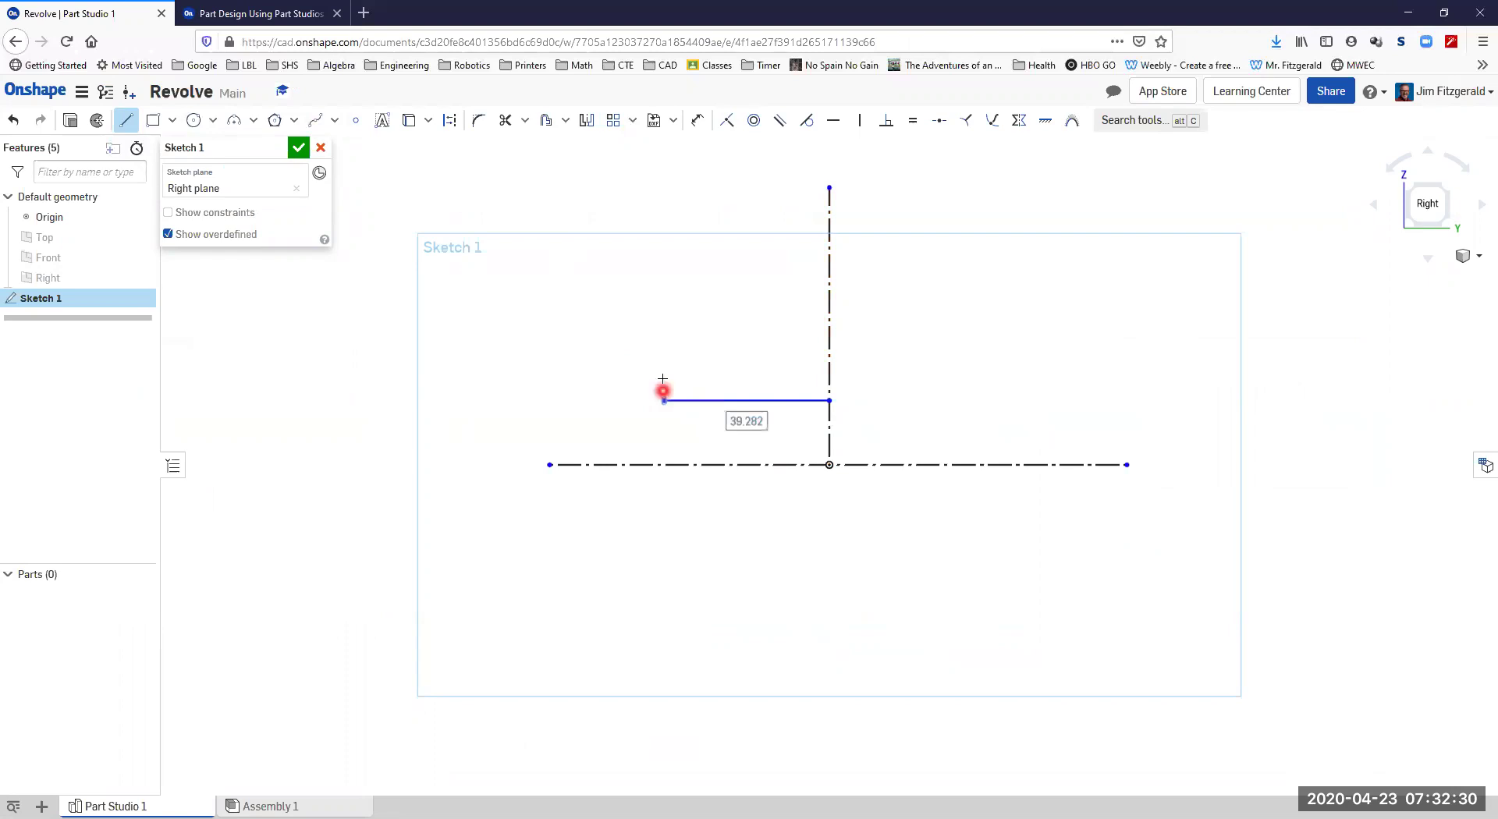
{"action": "left_click", "coordinate": [663, 359]}
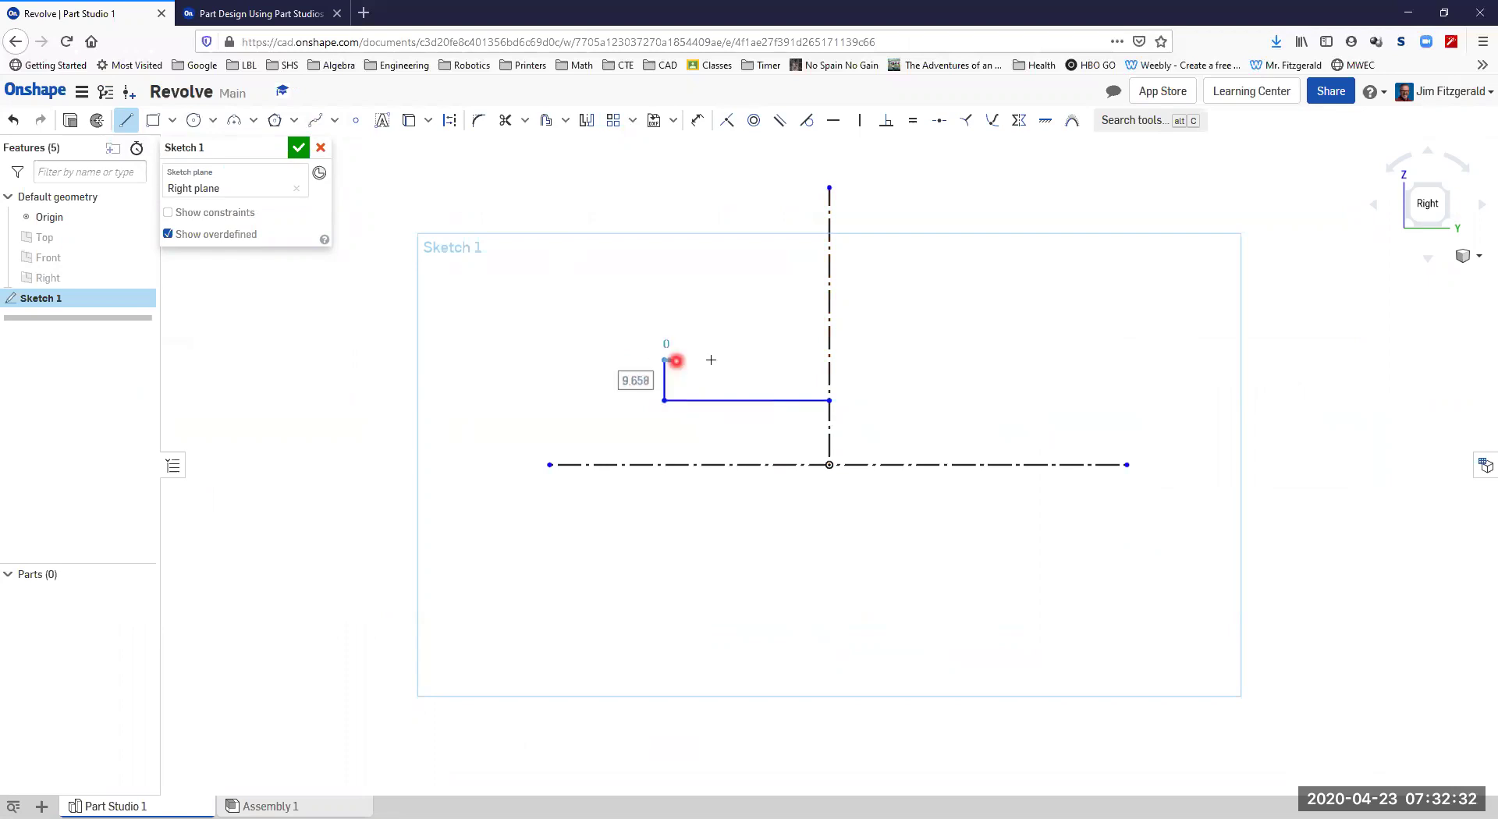
{"action": "left_click", "coordinate": [772, 360]}
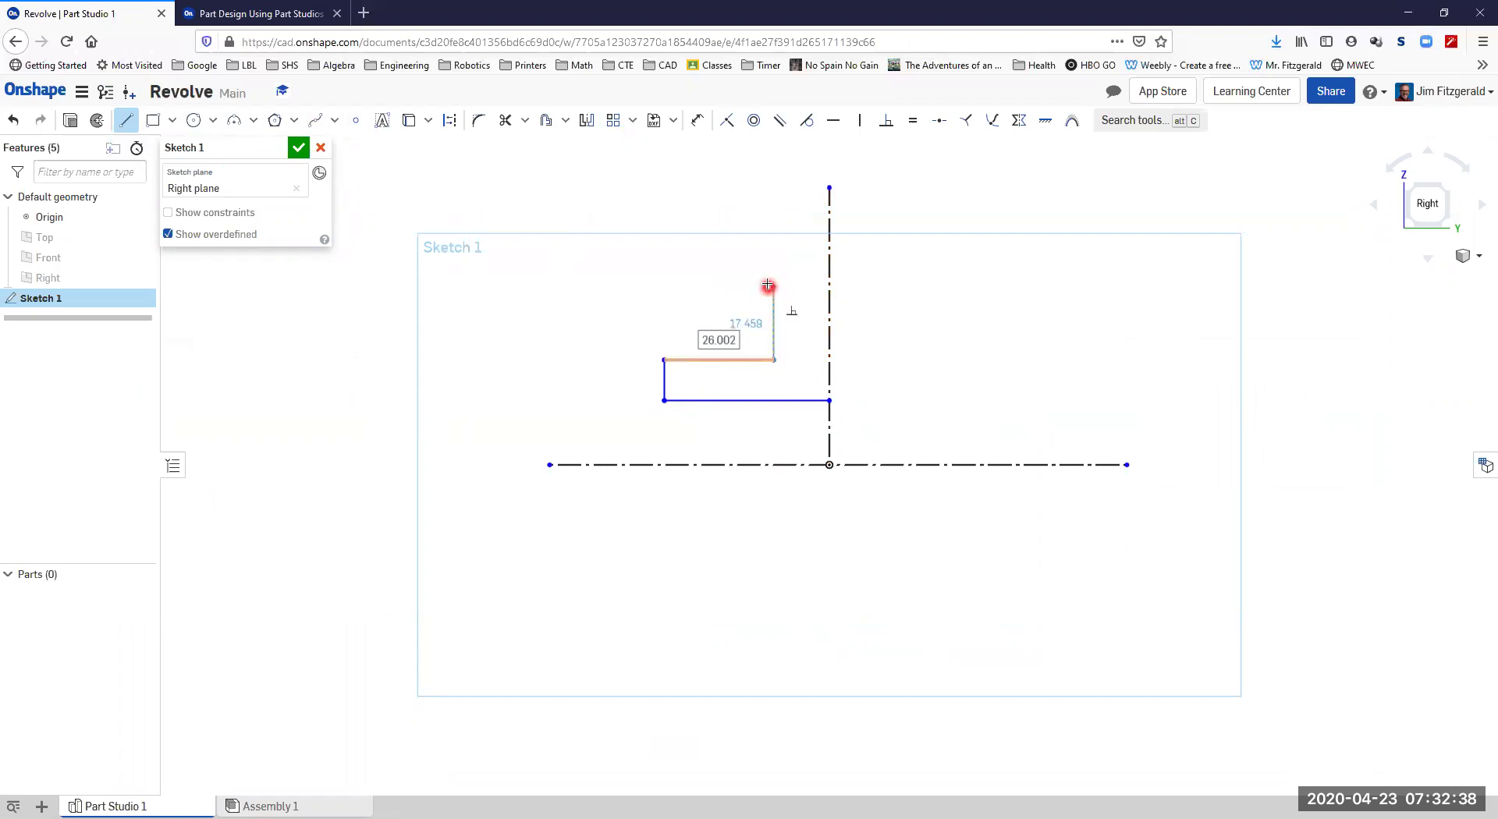
{"action": "left_click", "coordinate": [769, 286]}
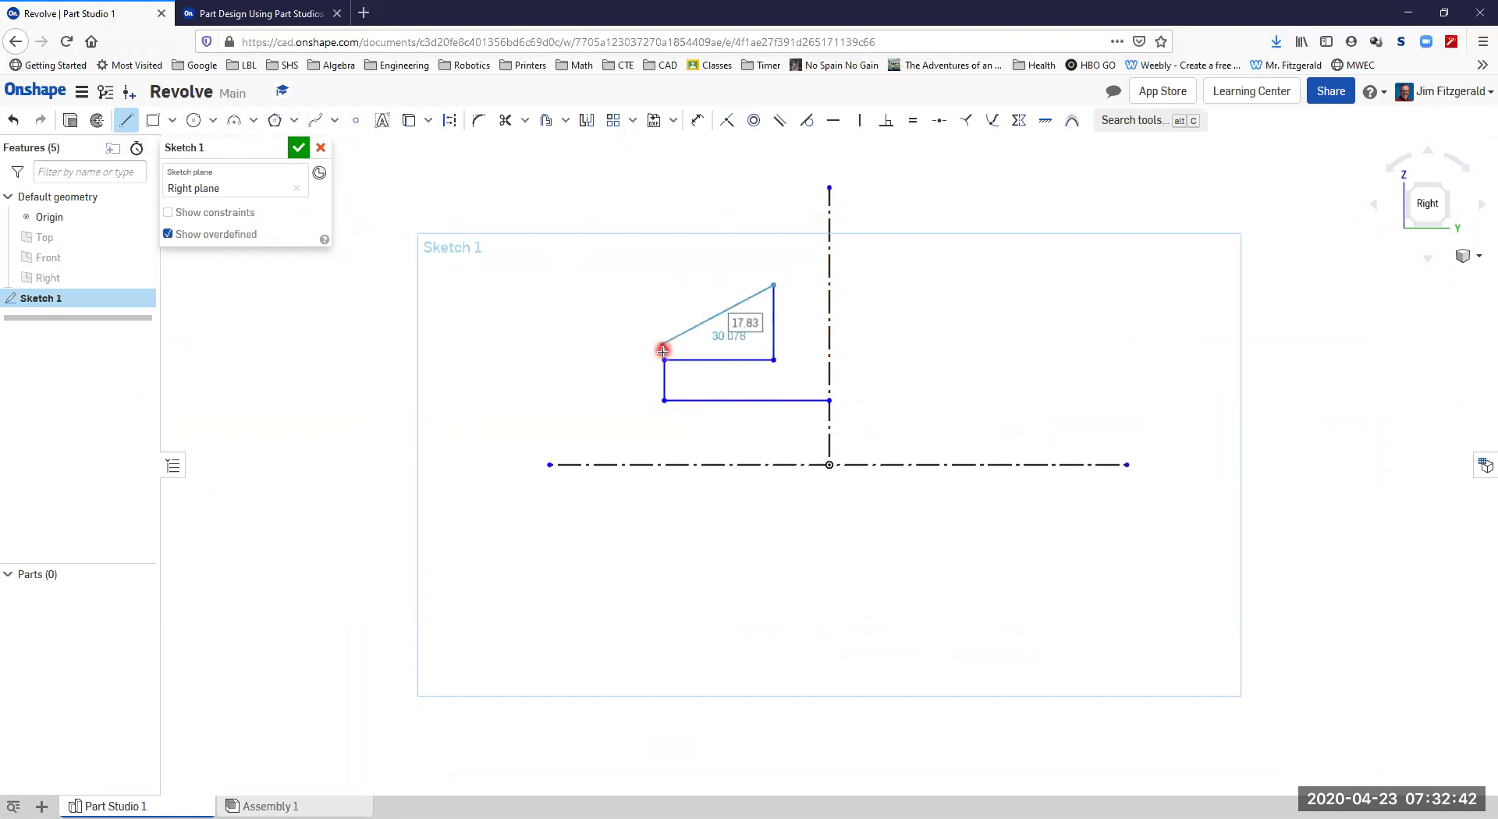
Continue the profile about 20 mm left, 25 mm up, 12 mm right, 16 mm down and 21 mm right, ending on the vertical construction line.
{"action": "left_click", "coordinate": [689, 283]}
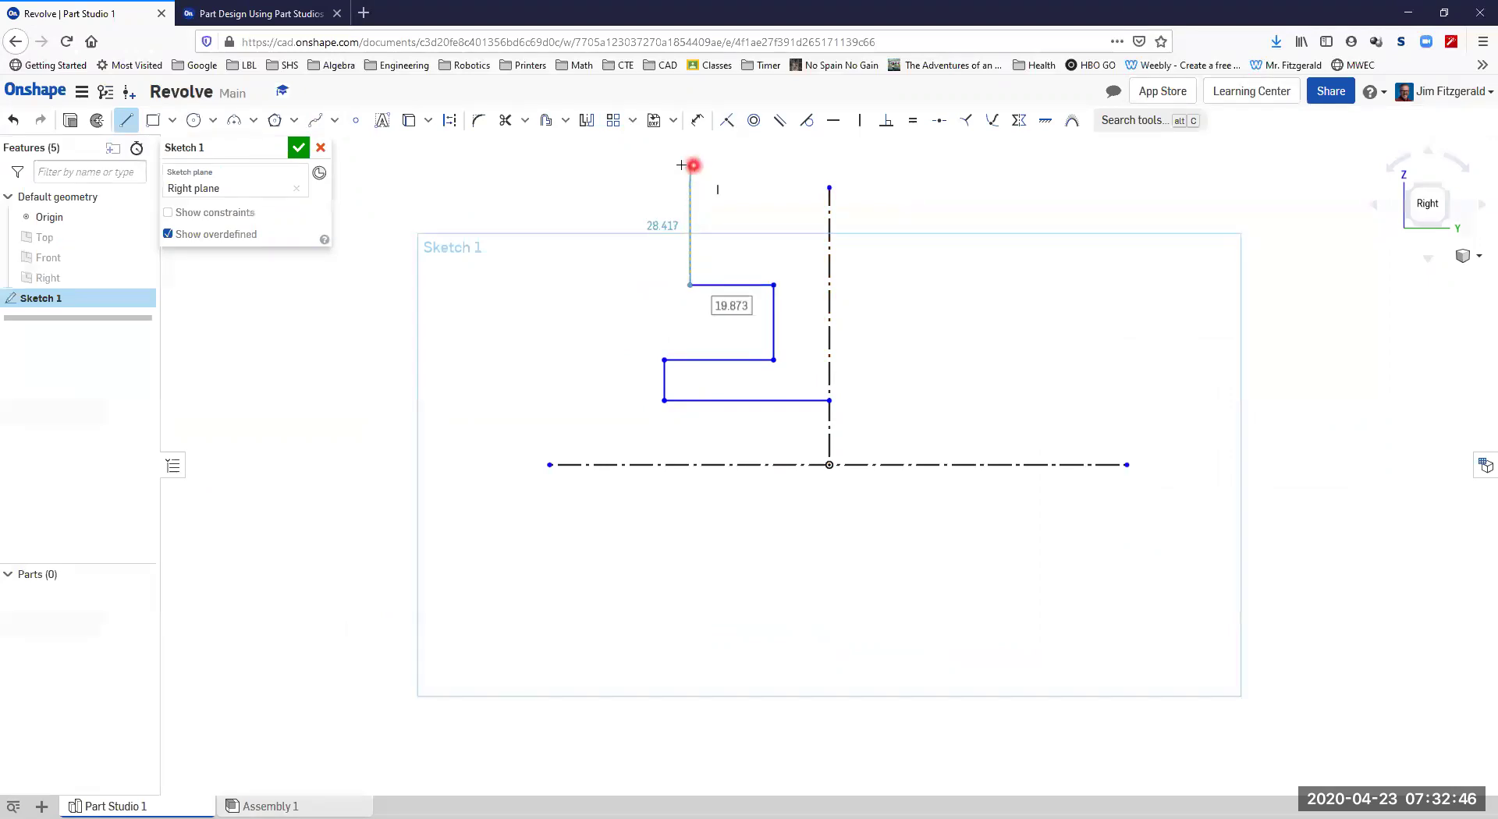
{"action": "left_click", "coordinate": [689, 178]}
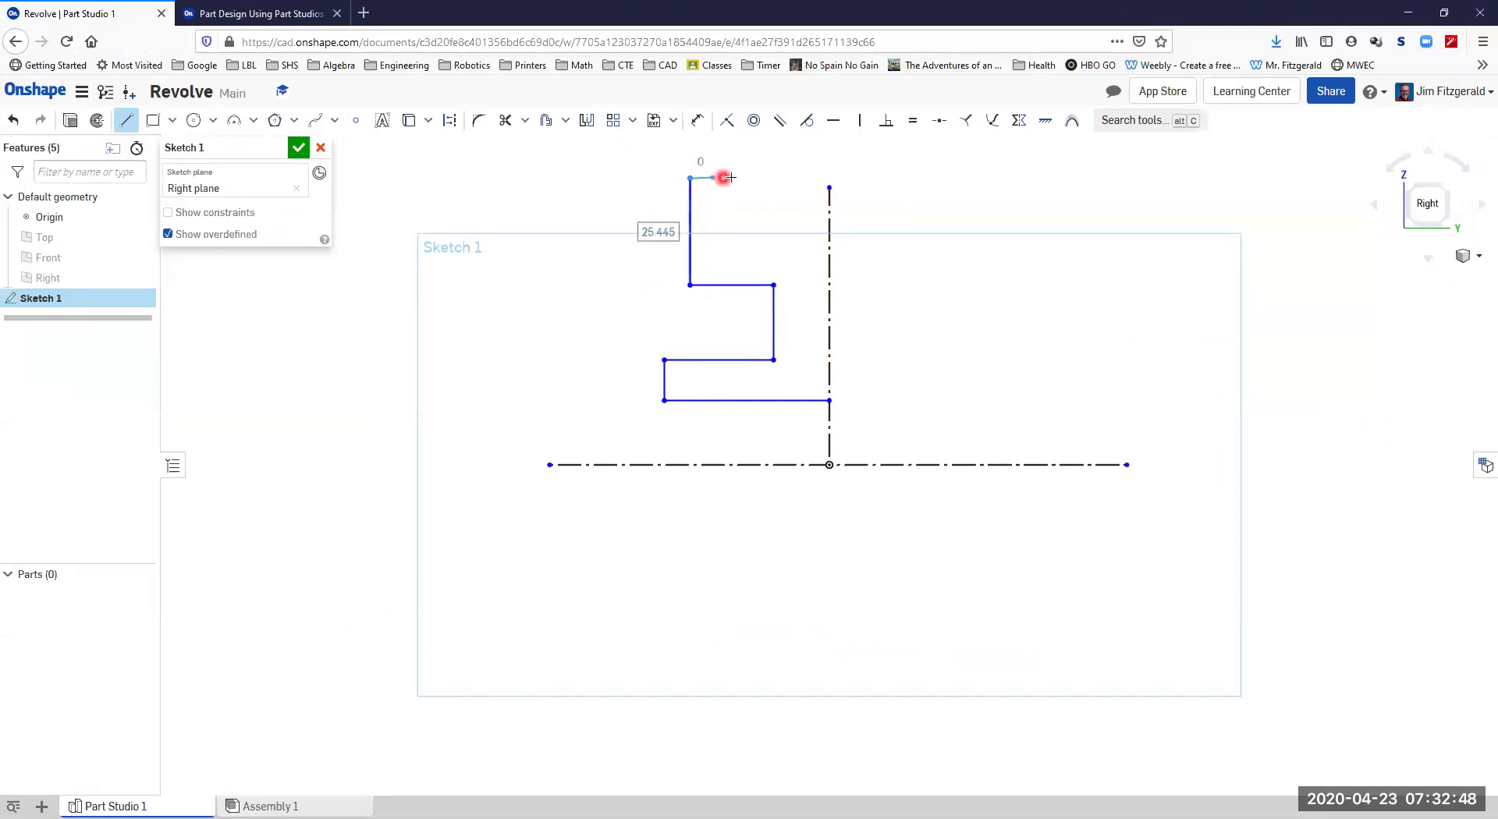
{"action": "left_click", "coordinate": [742, 177]}
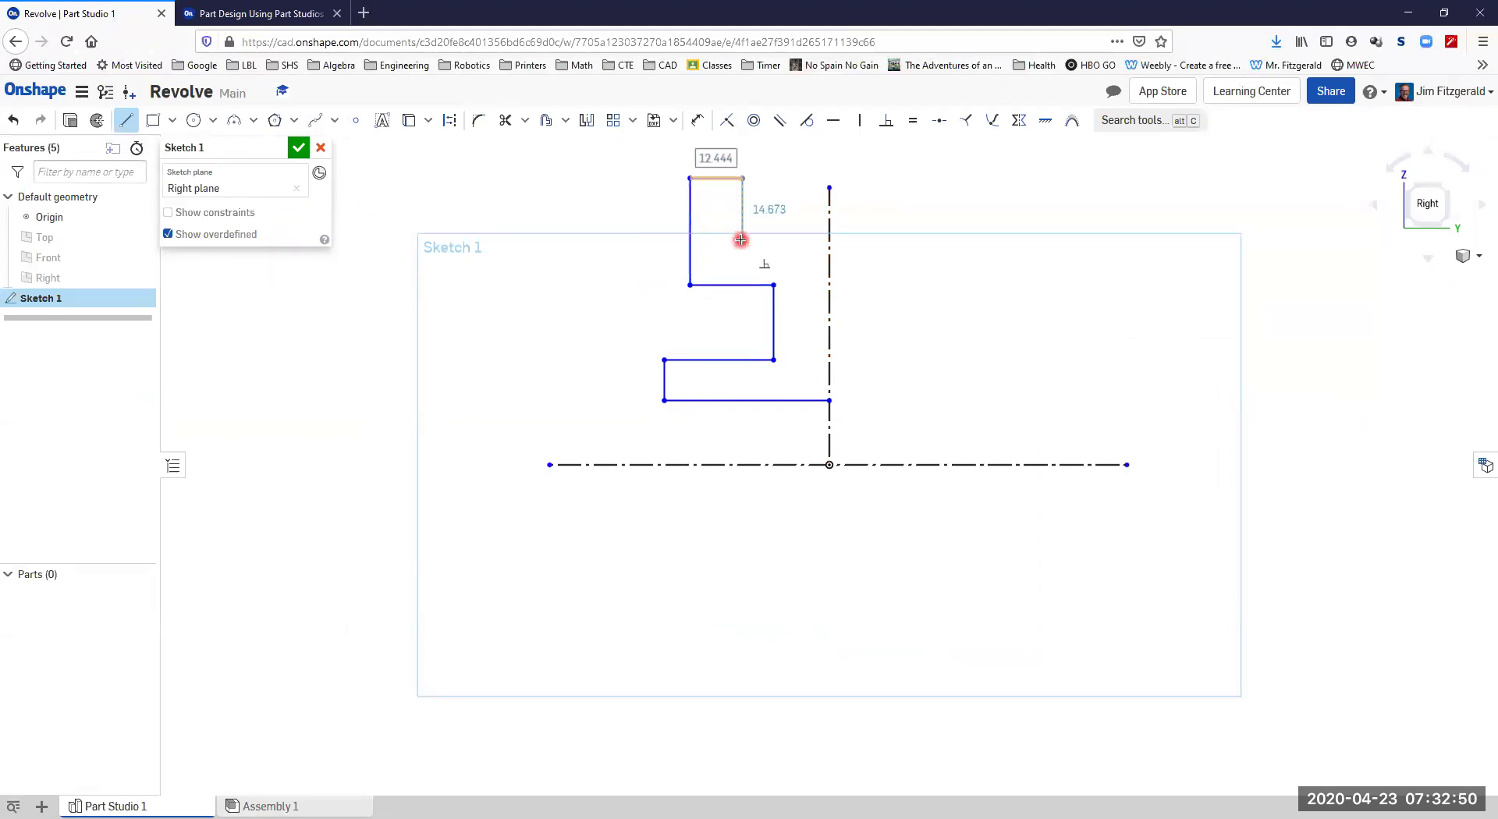
{"action": "left_click", "coordinate": [742, 246]}
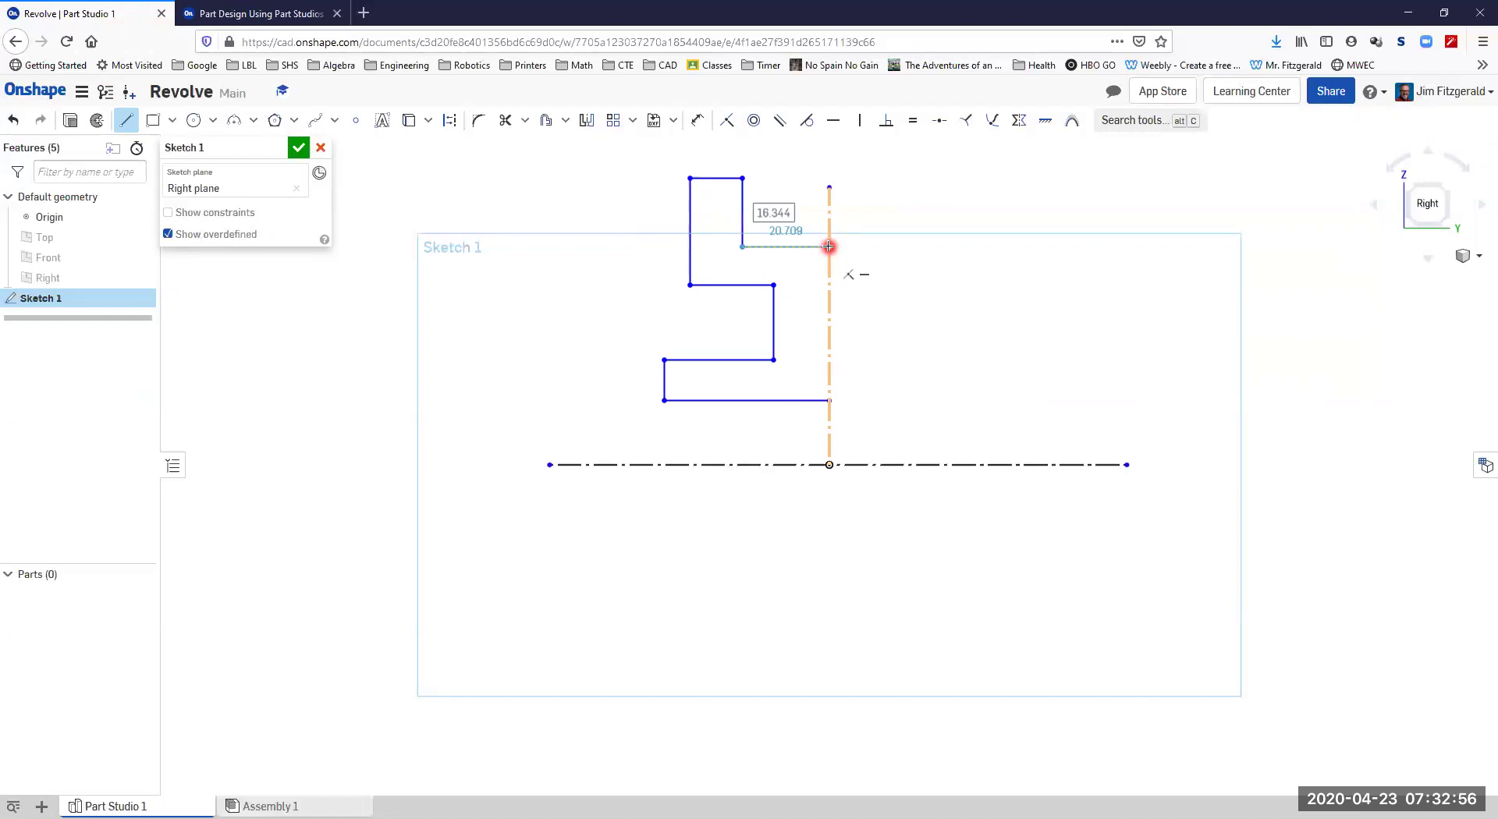
{"action": "left_click", "coordinate": [832, 246]}
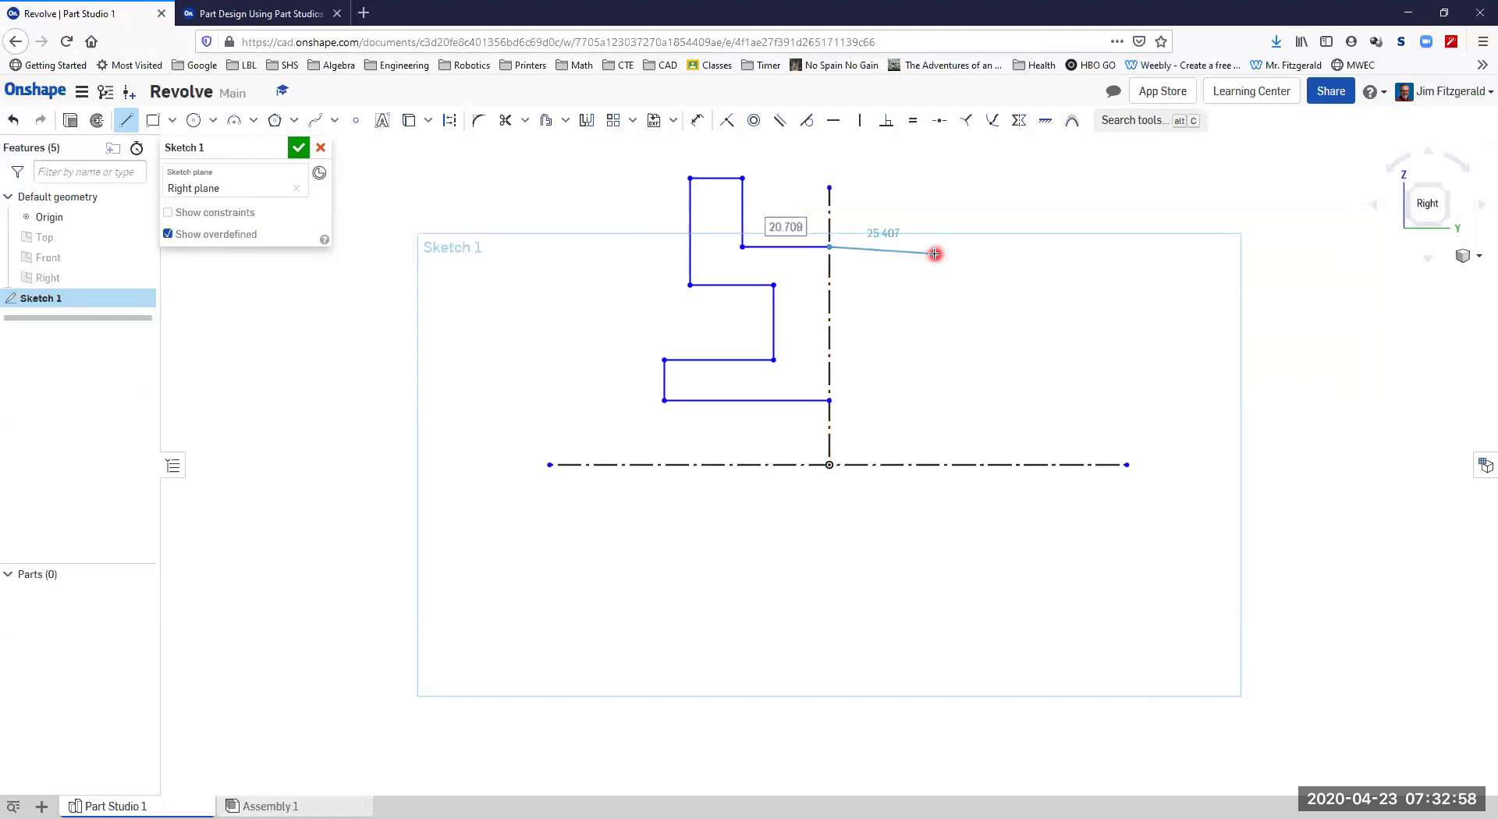
{"action": "key", "text": "Escape"}
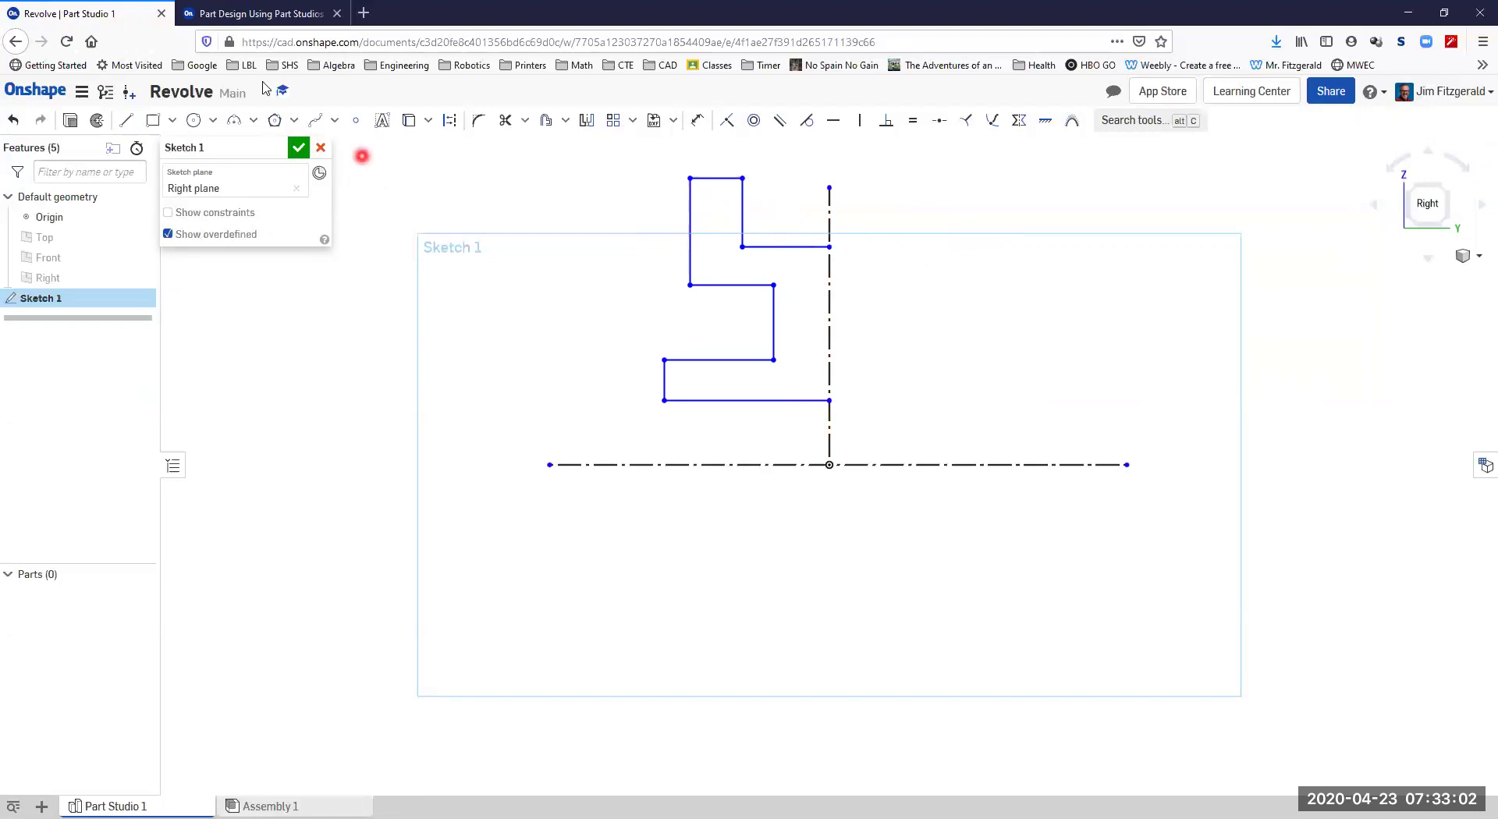
Consult slide 3 of the Revolve exercise and mirror all the solid profile lines about the vertical construction line.
{"action": "left_click", "coordinate": [270, 15]}
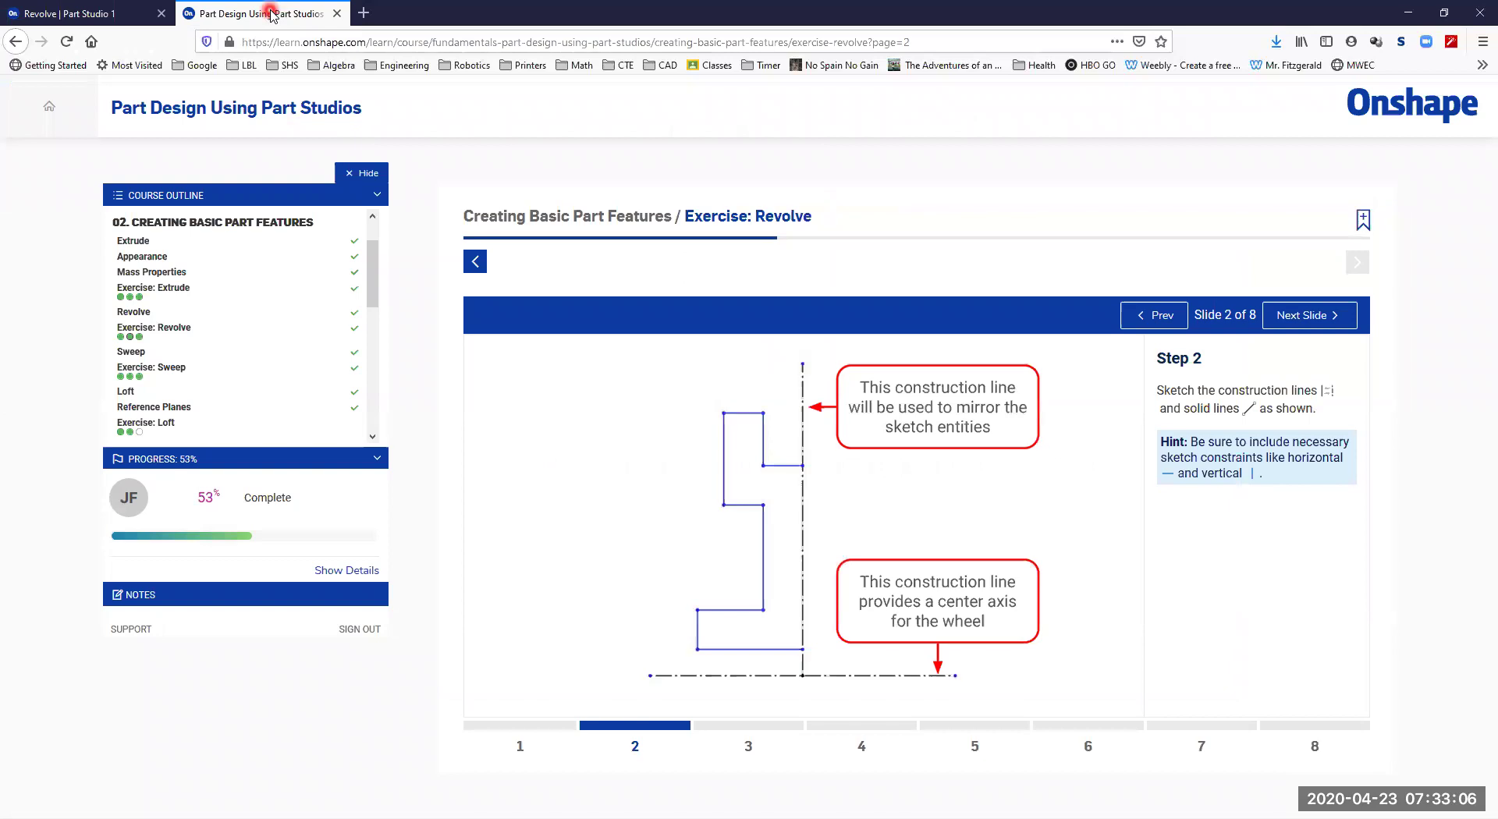
{"action": "left_click", "coordinate": [752, 745]}
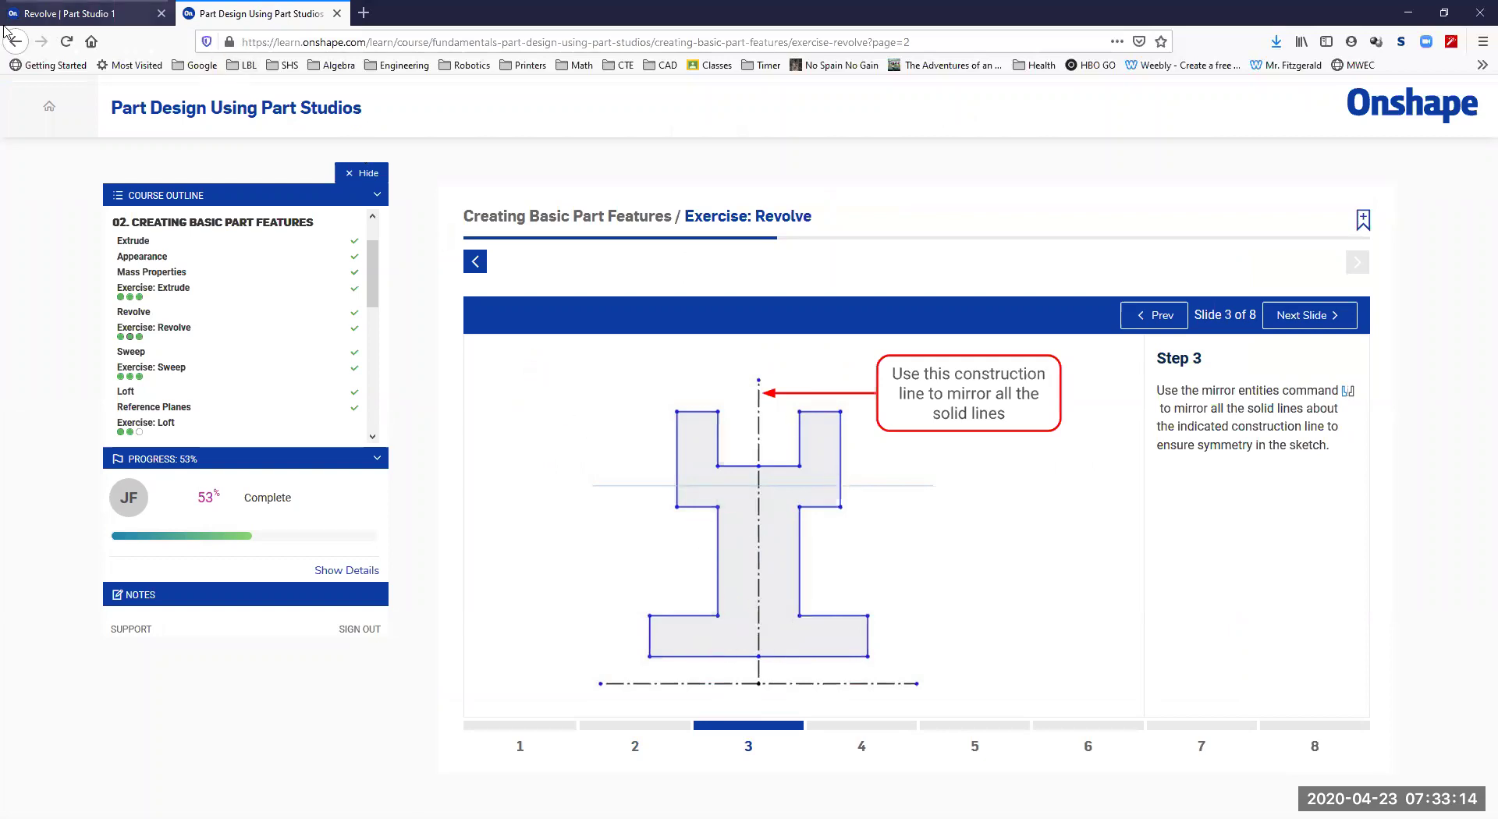
{"action": "left_click", "coordinate": [109, 17]}
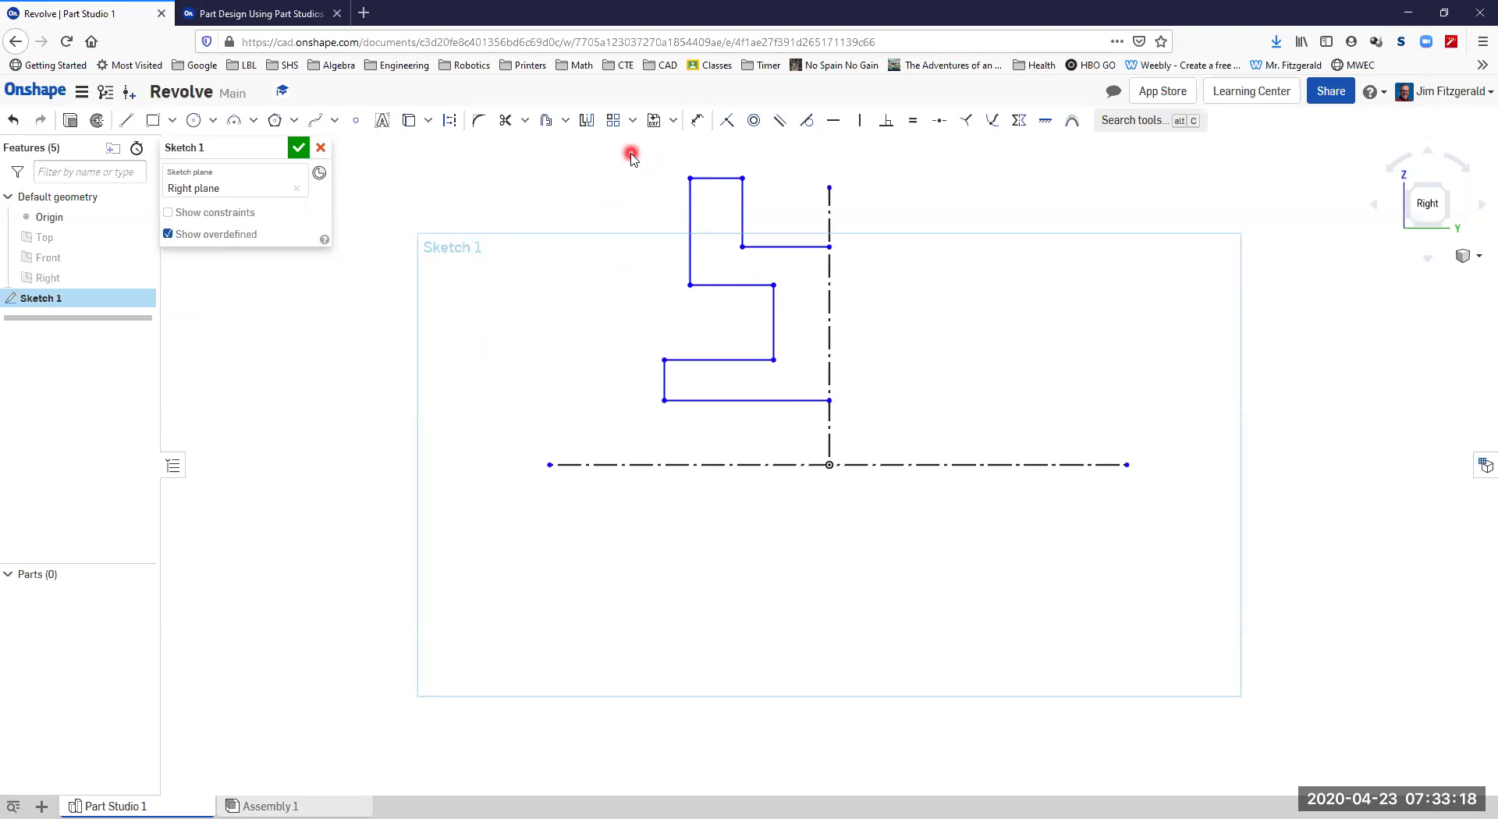
{"action": "left_click_drag", "start_coordinate": [645, 150], "coordinate": [881, 418]}
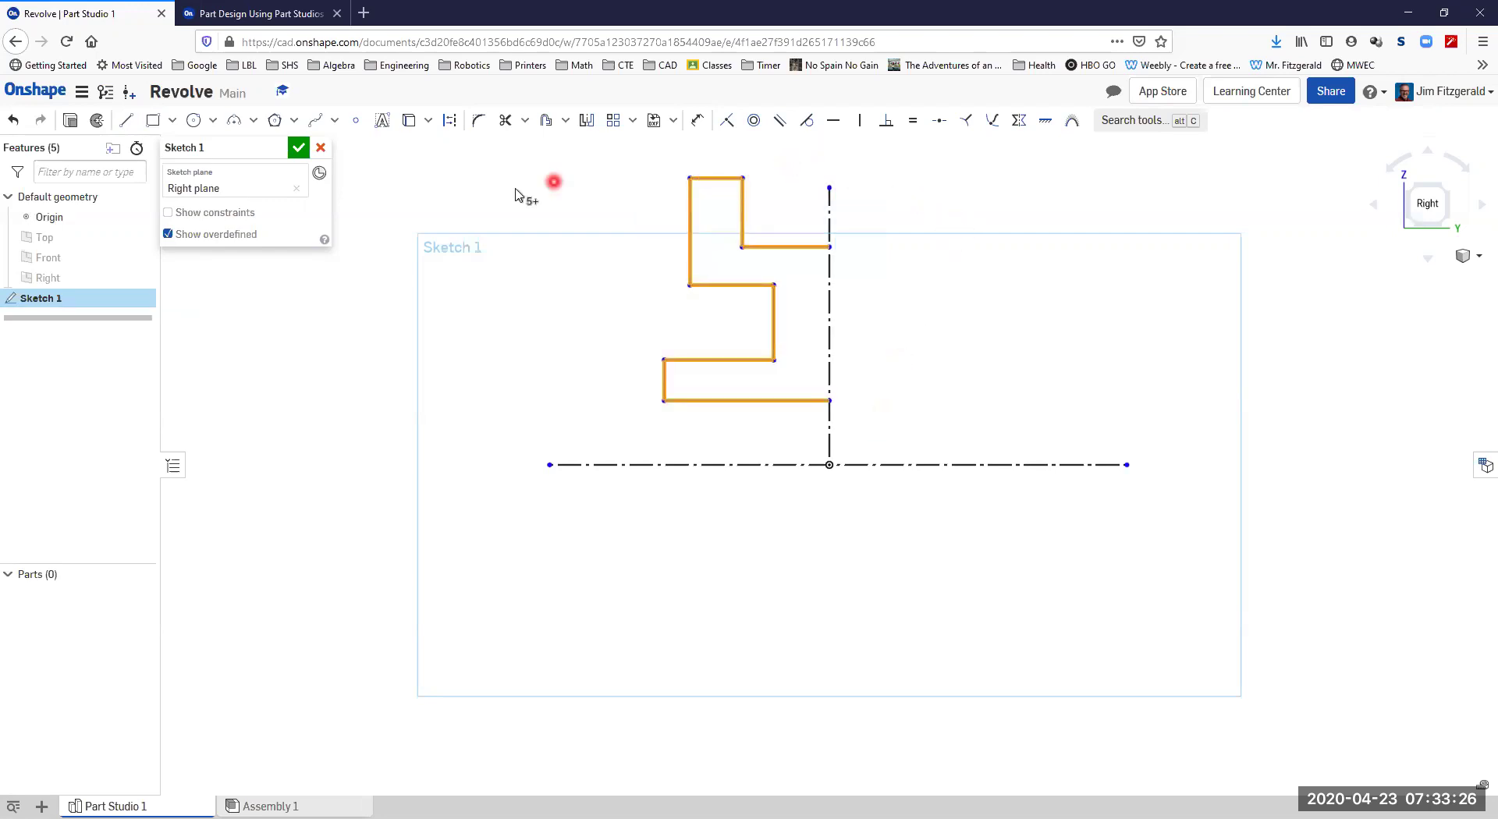
{"action": "left_click", "coordinate": [587, 123]}
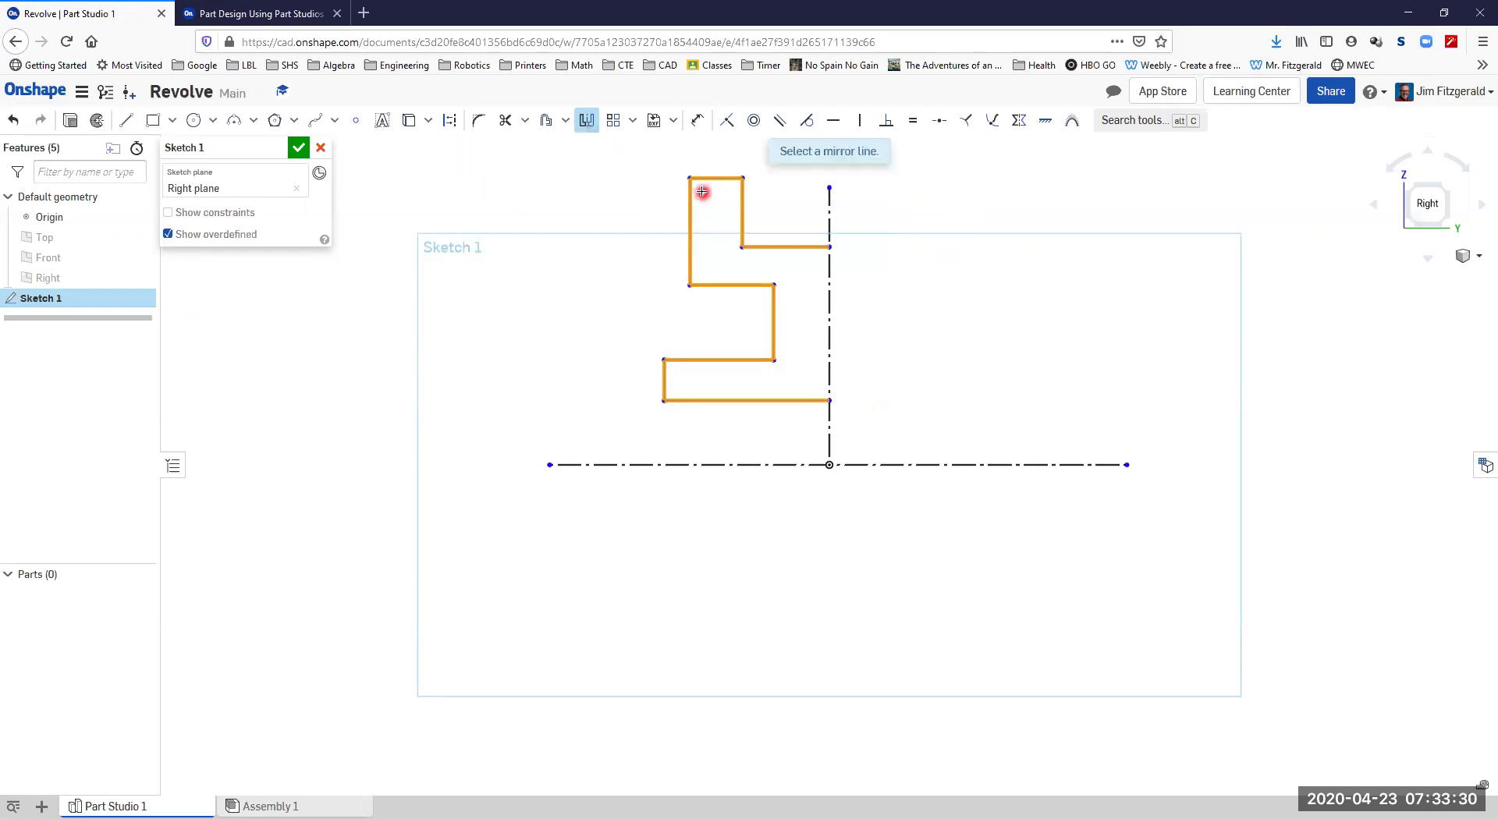
{"action": "left_click", "coordinate": [829, 203]}
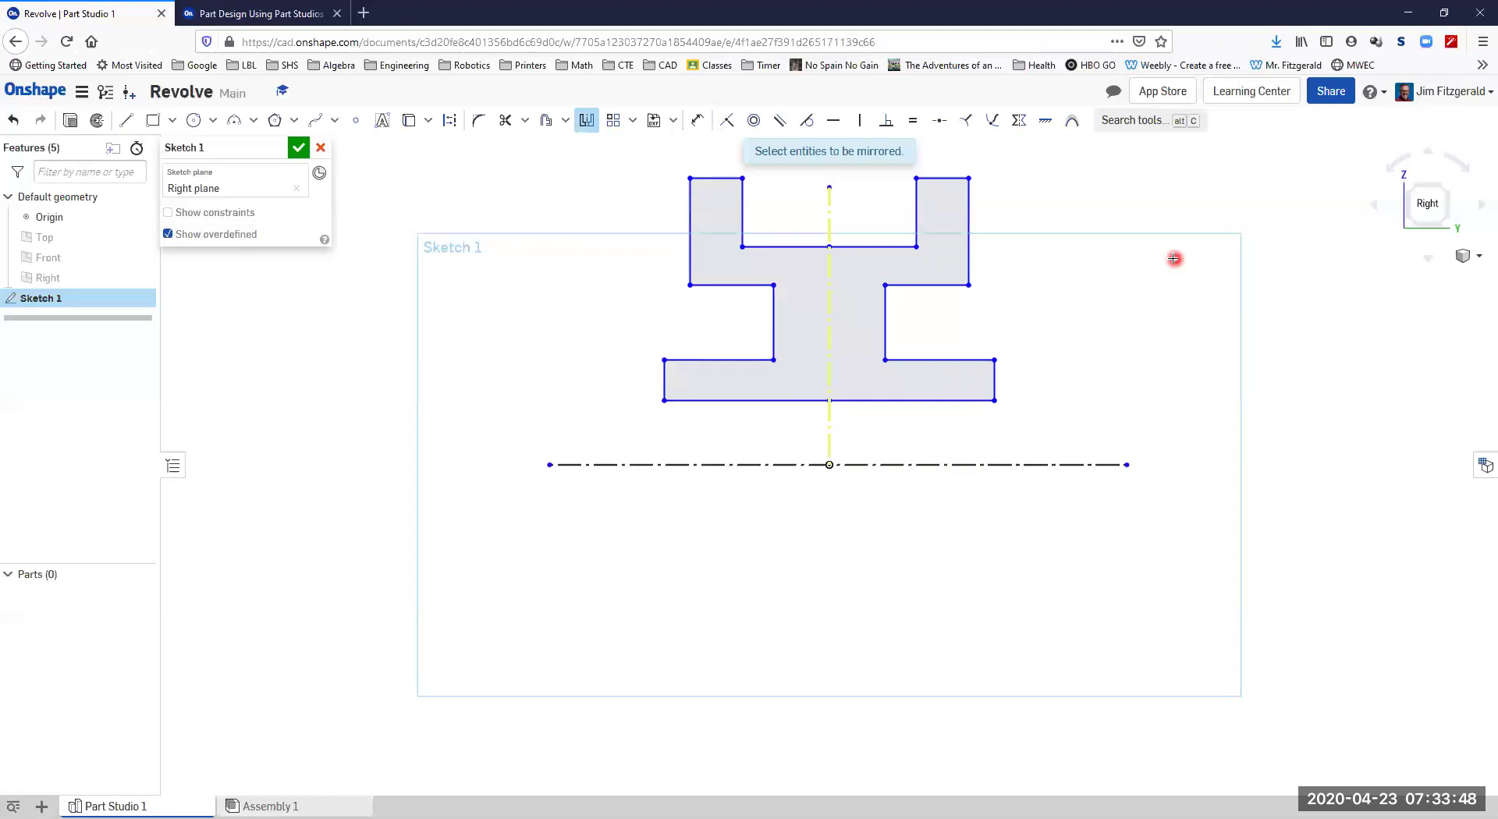
Consult slide 4 of the exercise and dimension the hub's bottom edge to the horizontal construction line as a 25 mm diameter.
{"action": "left_click", "coordinate": [262, 14]}
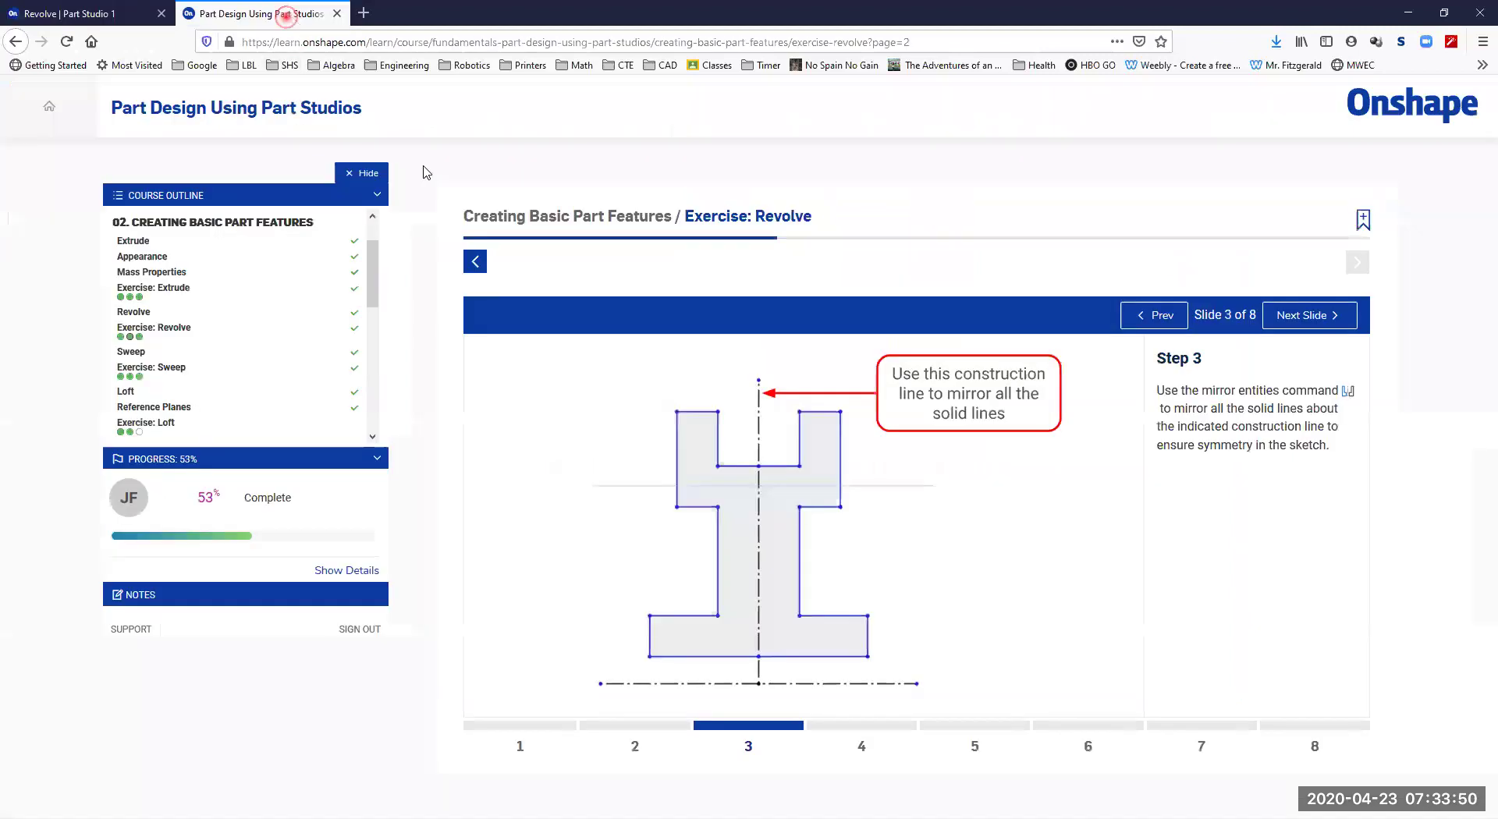
{"action": "left_click", "coordinate": [865, 733]}
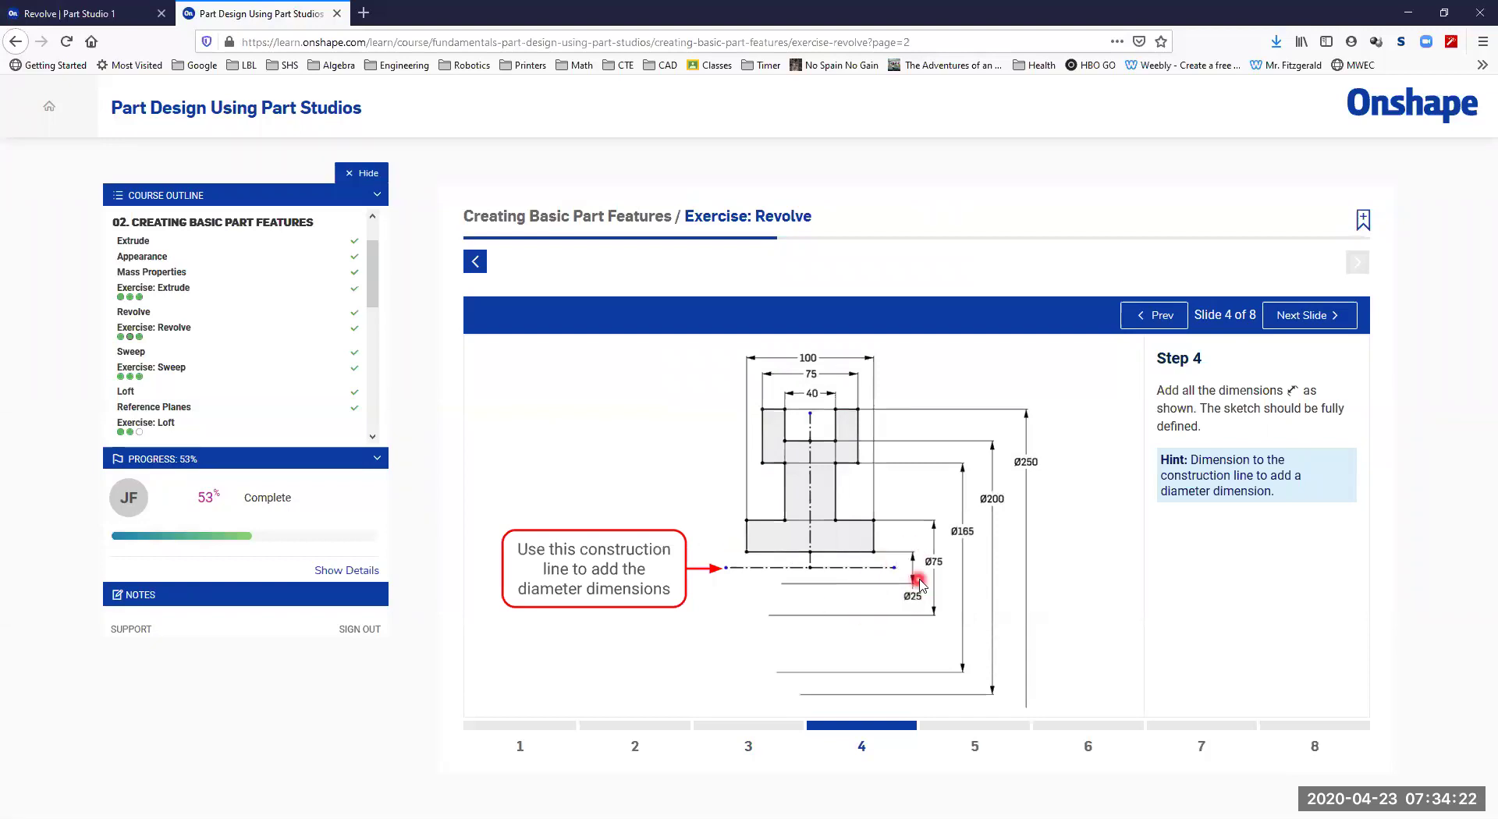
{"action": "left_click", "coordinate": [105, 13]}
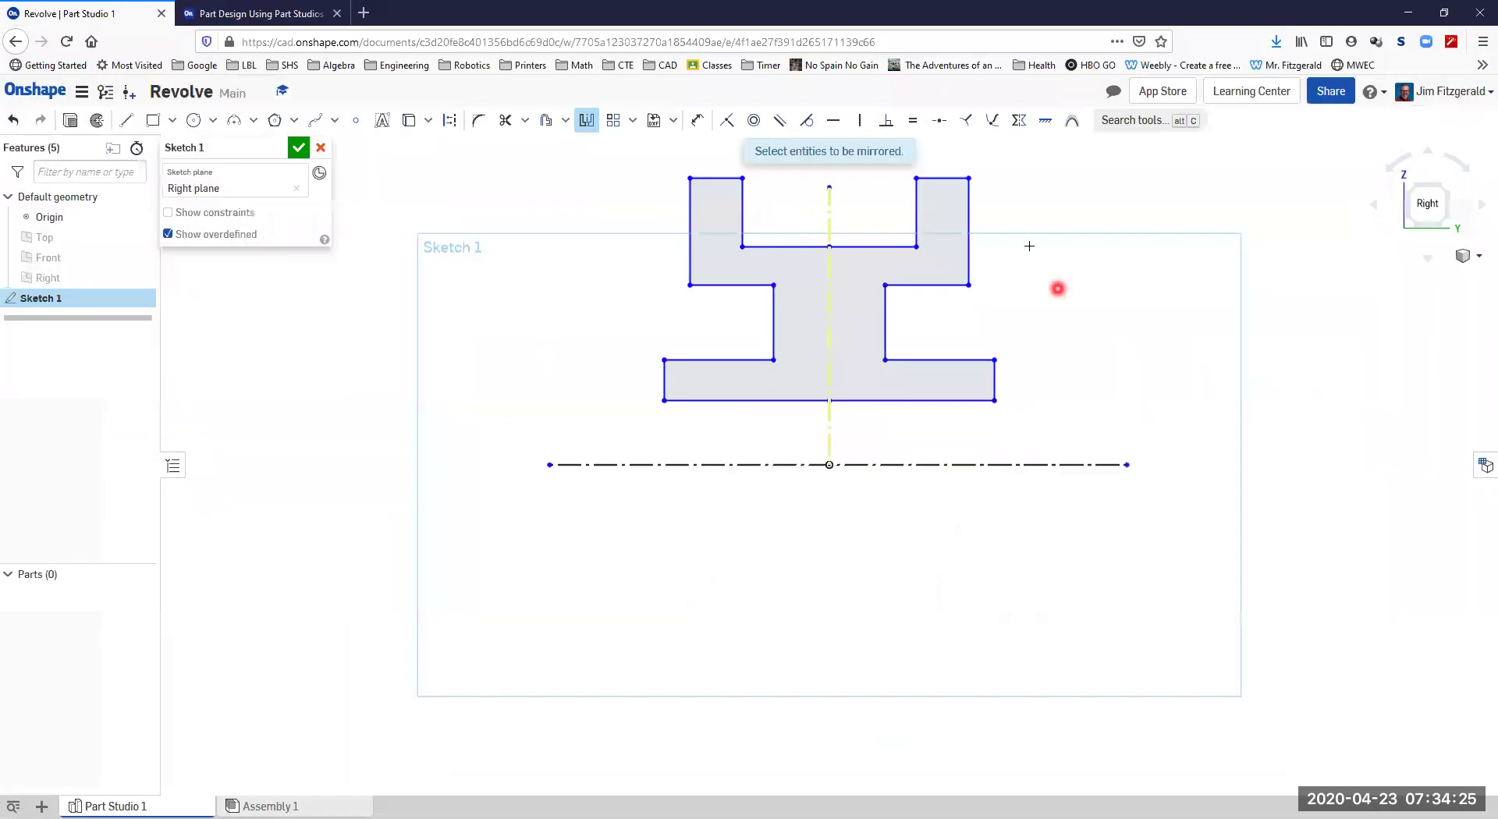
{"action": "left_click", "coordinate": [699, 123]}
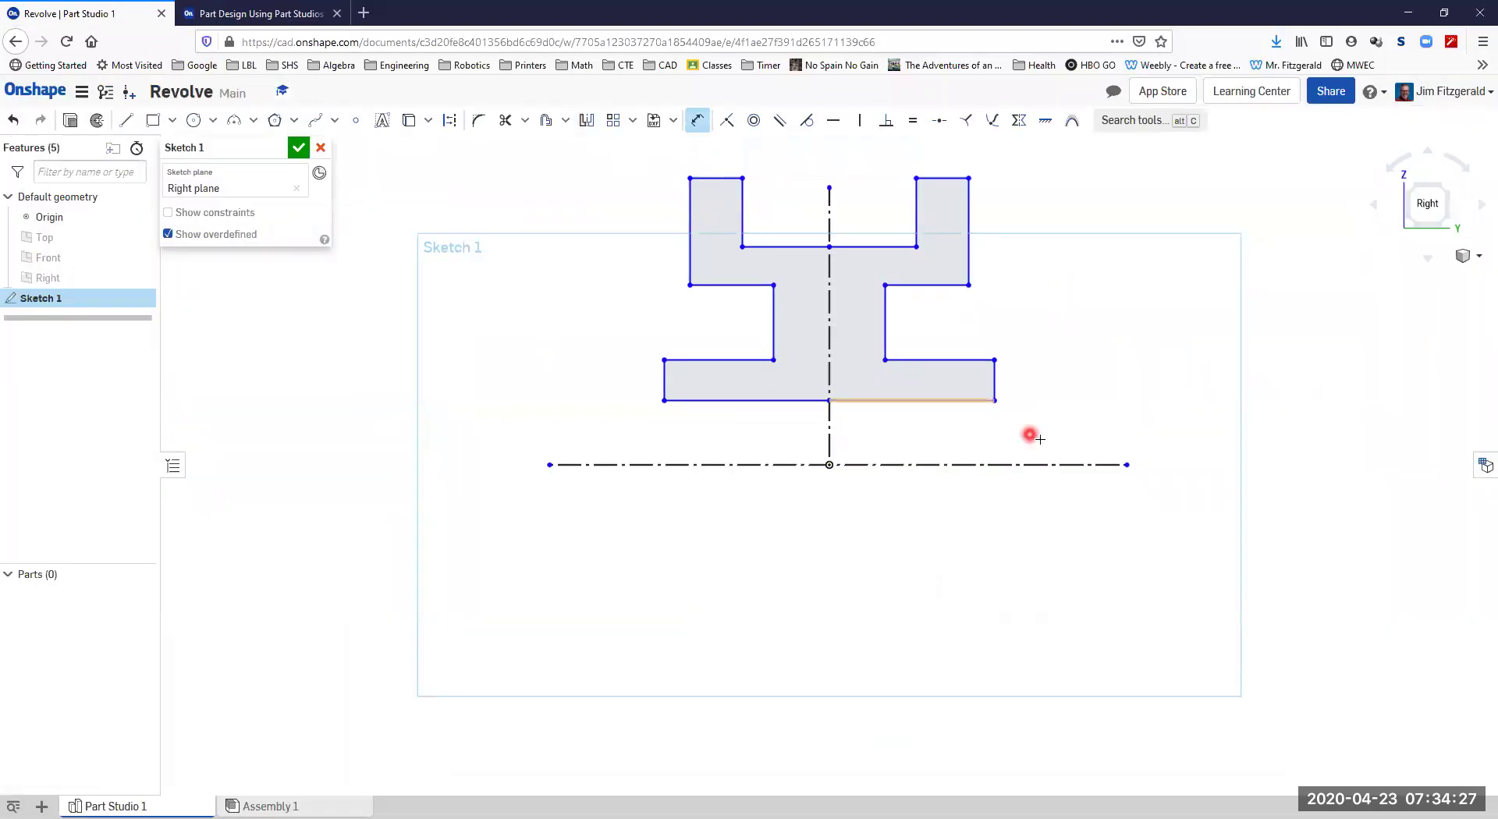
{"action": "left_click", "coordinate": [995, 400]}
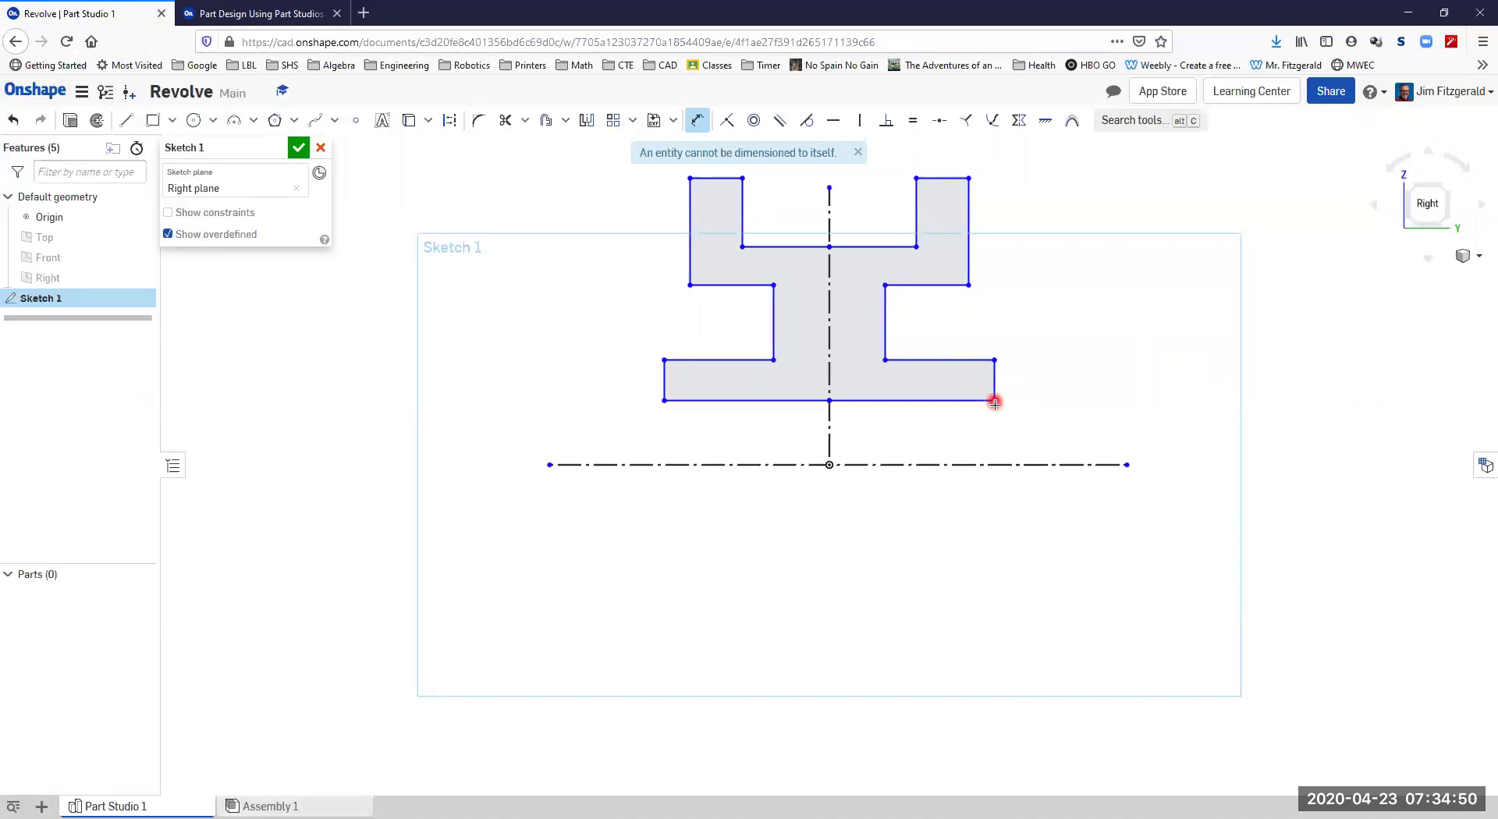
{"action": "left_click", "coordinate": [1031, 463]}
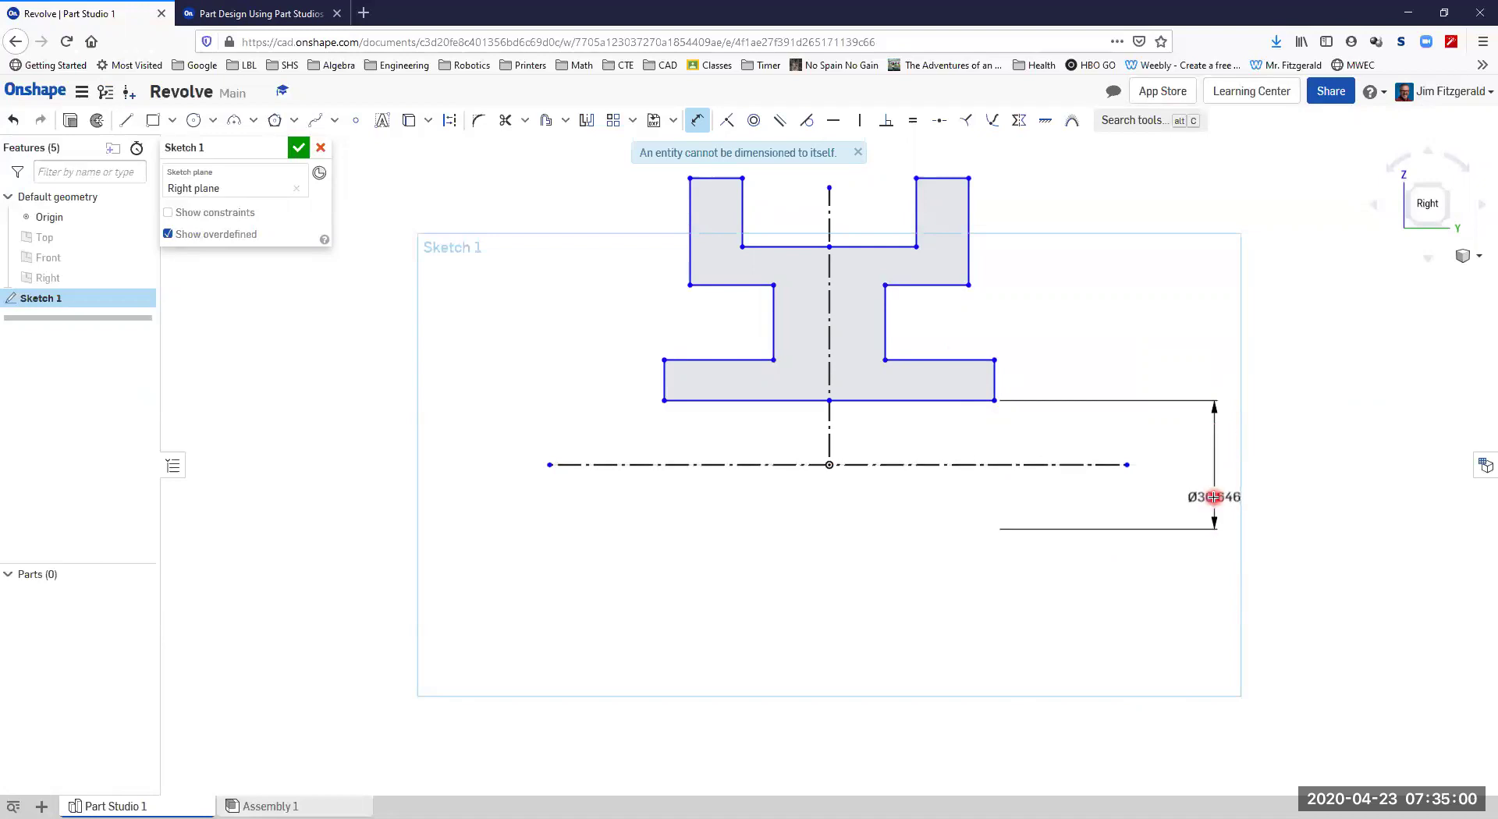
{"action": "left_click", "coordinate": [1214, 499]}
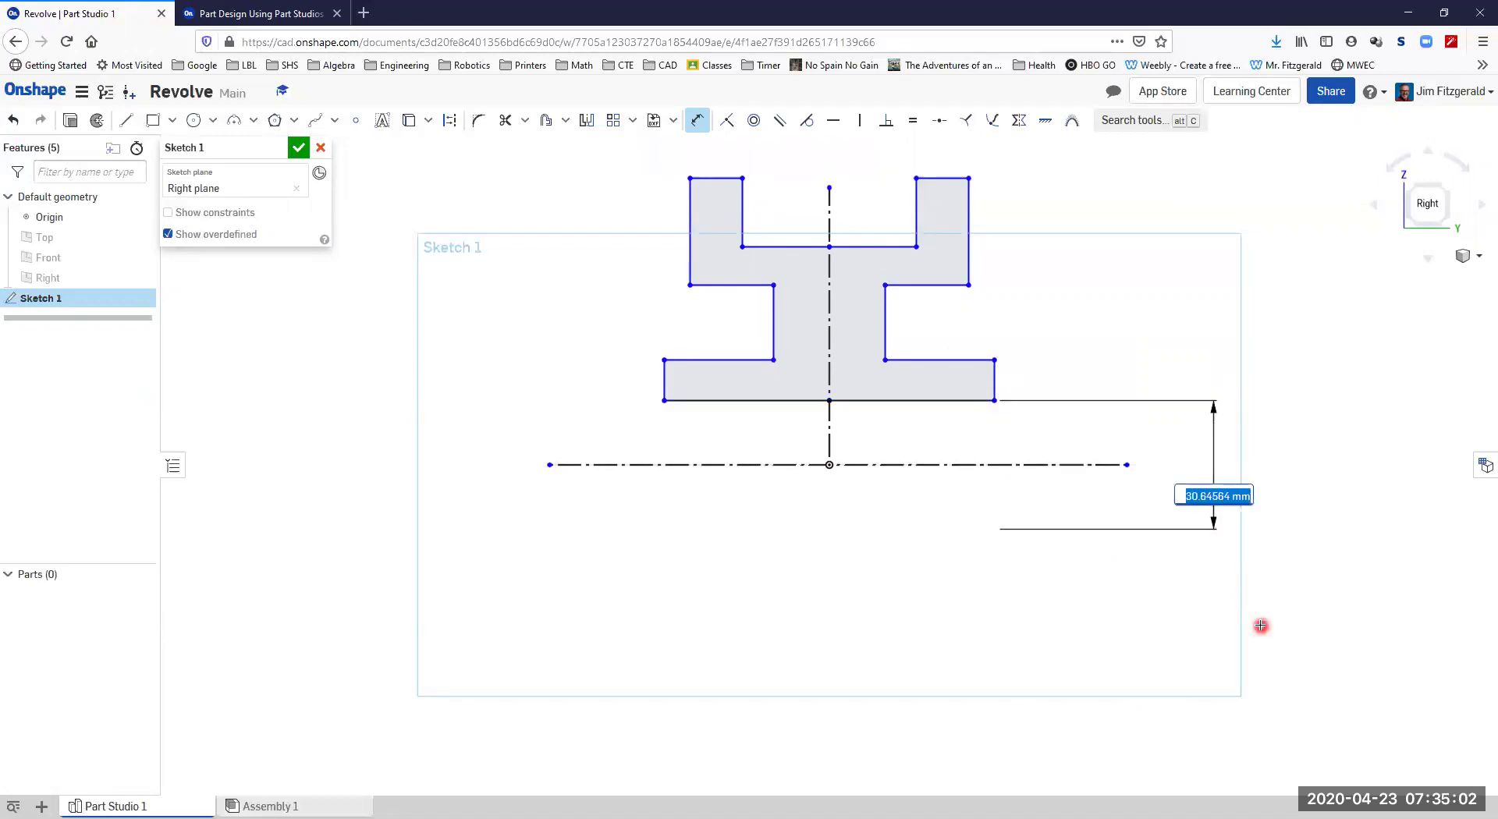
{"action": "type", "text": "25"}
{"action": "key", "text": "Return"}
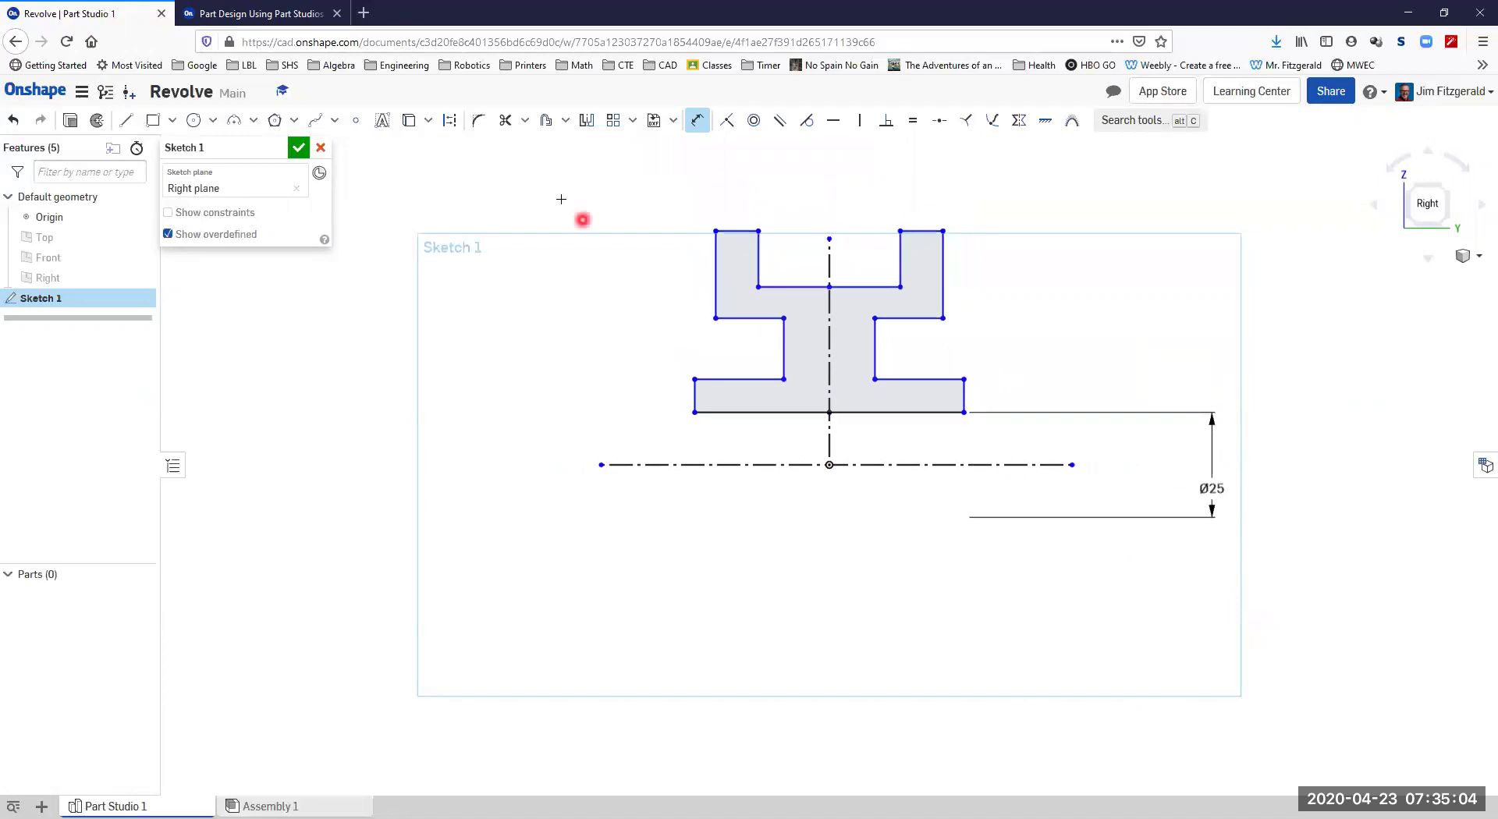
Recheck the slide's dimensions and add a 75 mm diameter dimension from the hub's upper edge to the horizontal construction line.
{"action": "left_click", "coordinate": [261, 13]}
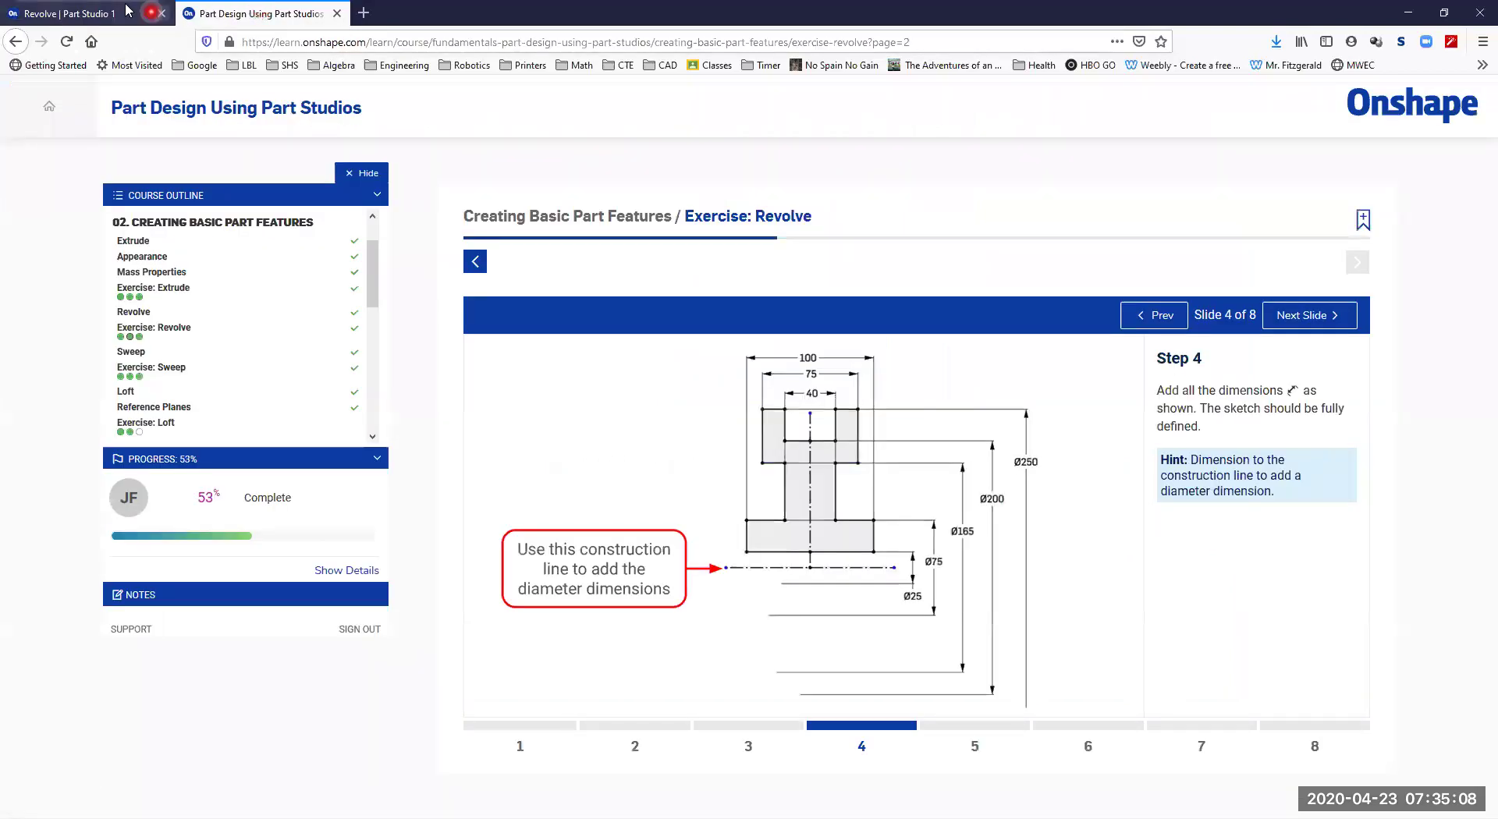
{"action": "key", "text": "ctrl+Tab"}
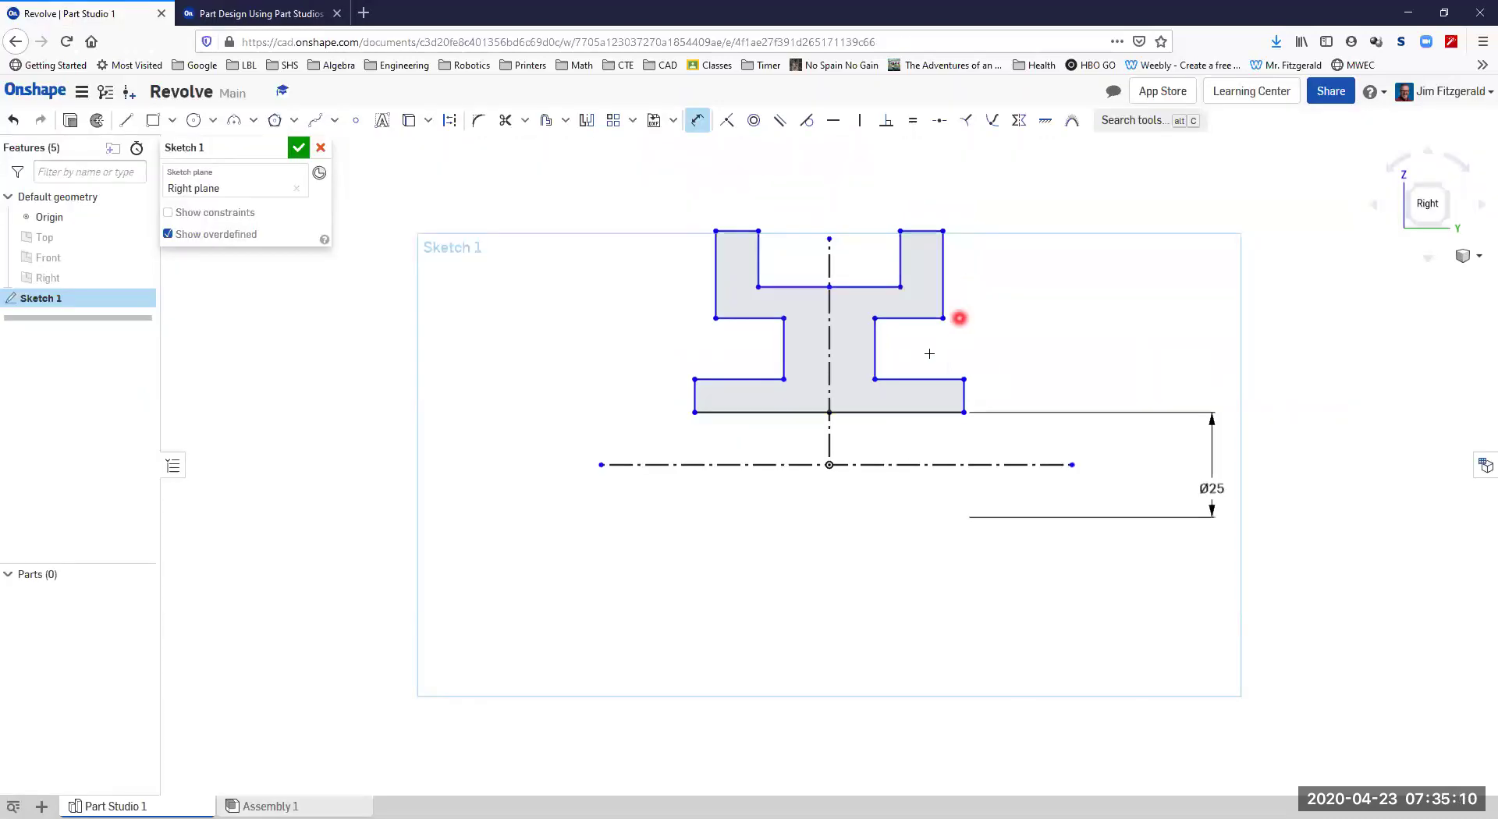
{"action": "left_click", "coordinate": [964, 379]}
{"action": "left_click", "coordinate": [1046, 464]}
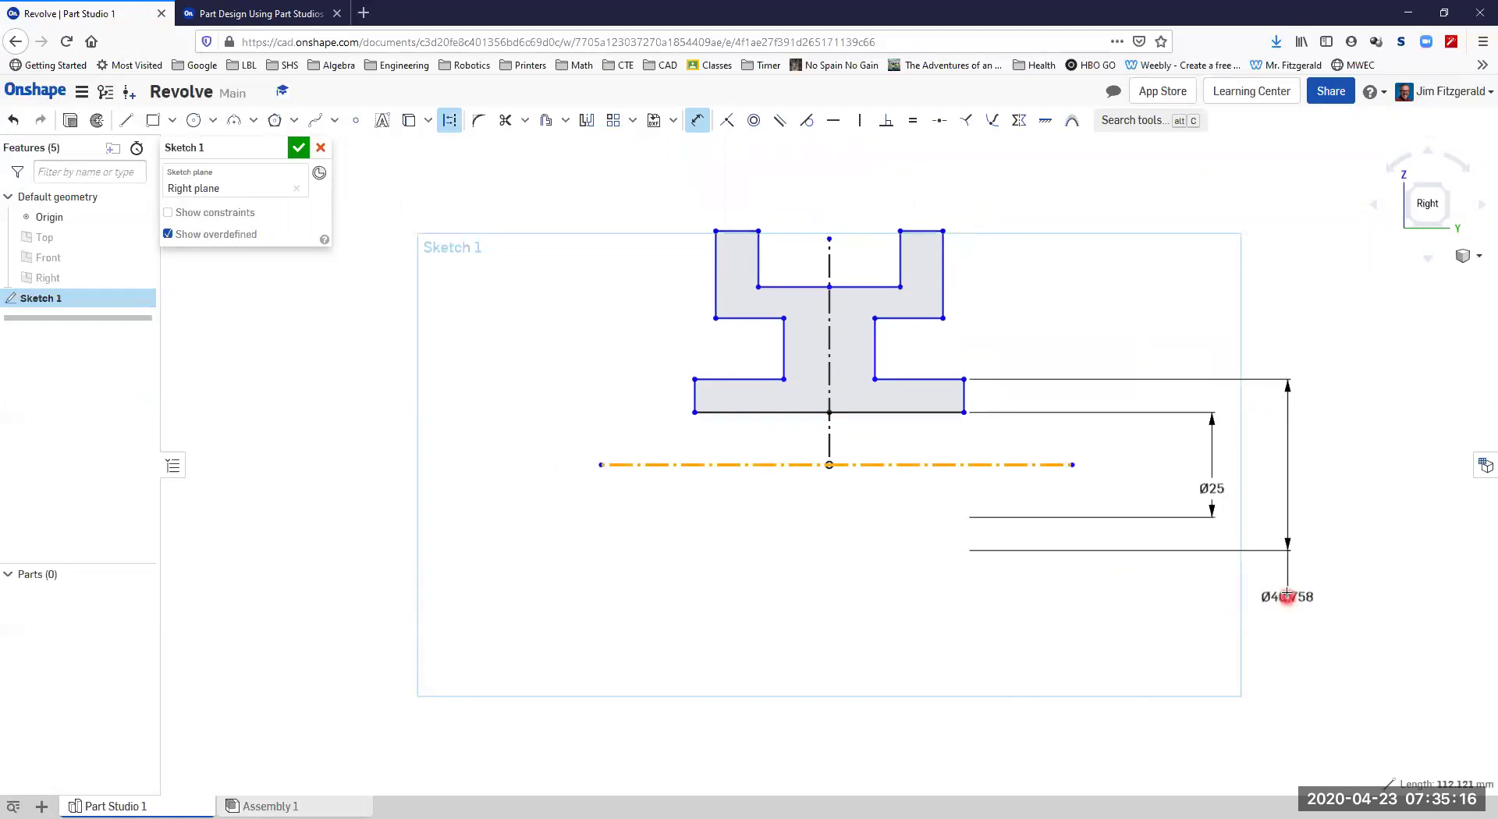
{"action": "left_click", "coordinate": [1290, 569]}
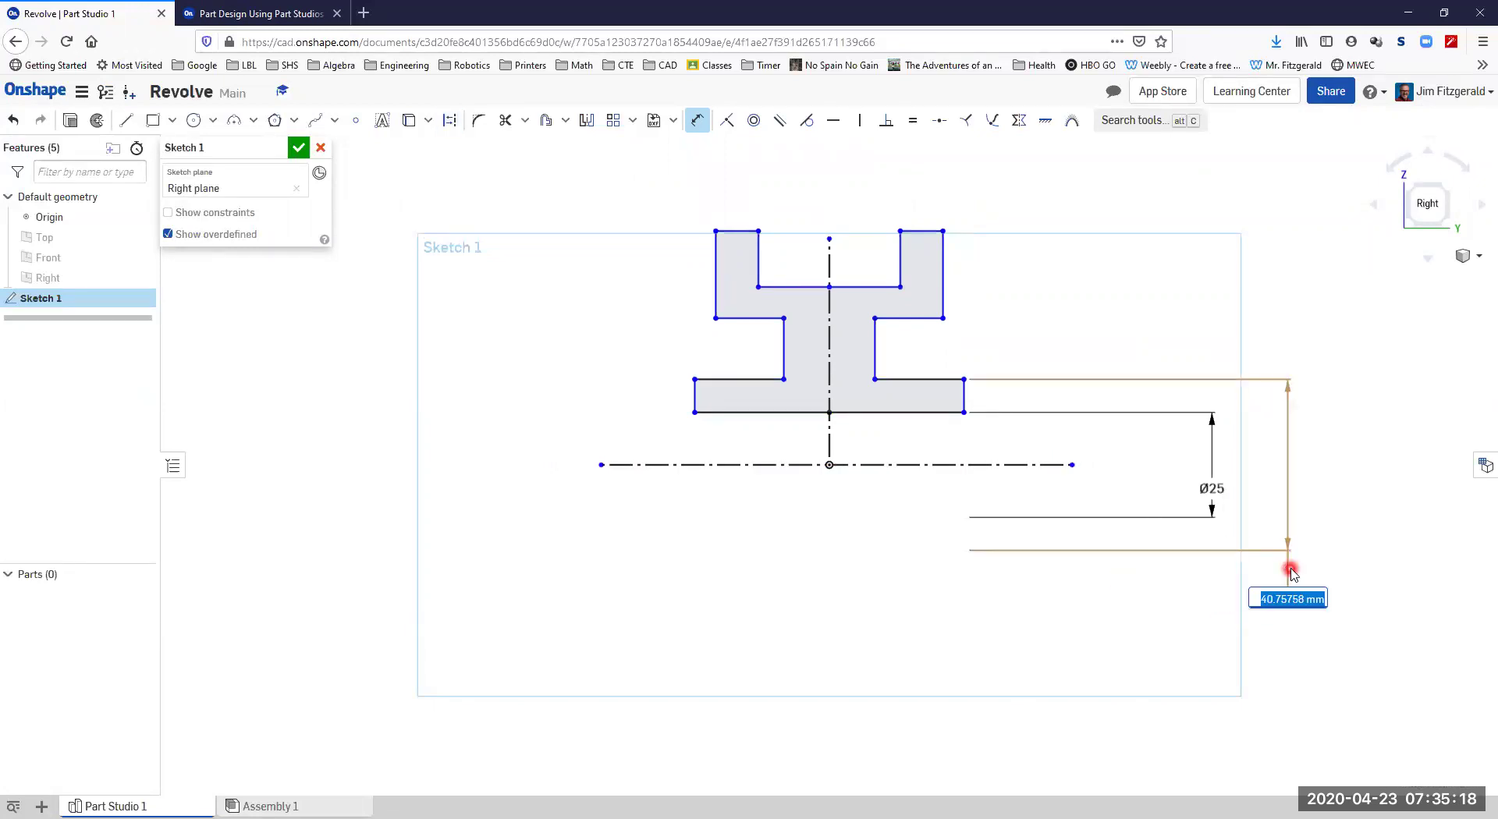
{"action": "type", "text": "75"}
{"action": "key", "text": "Return"}
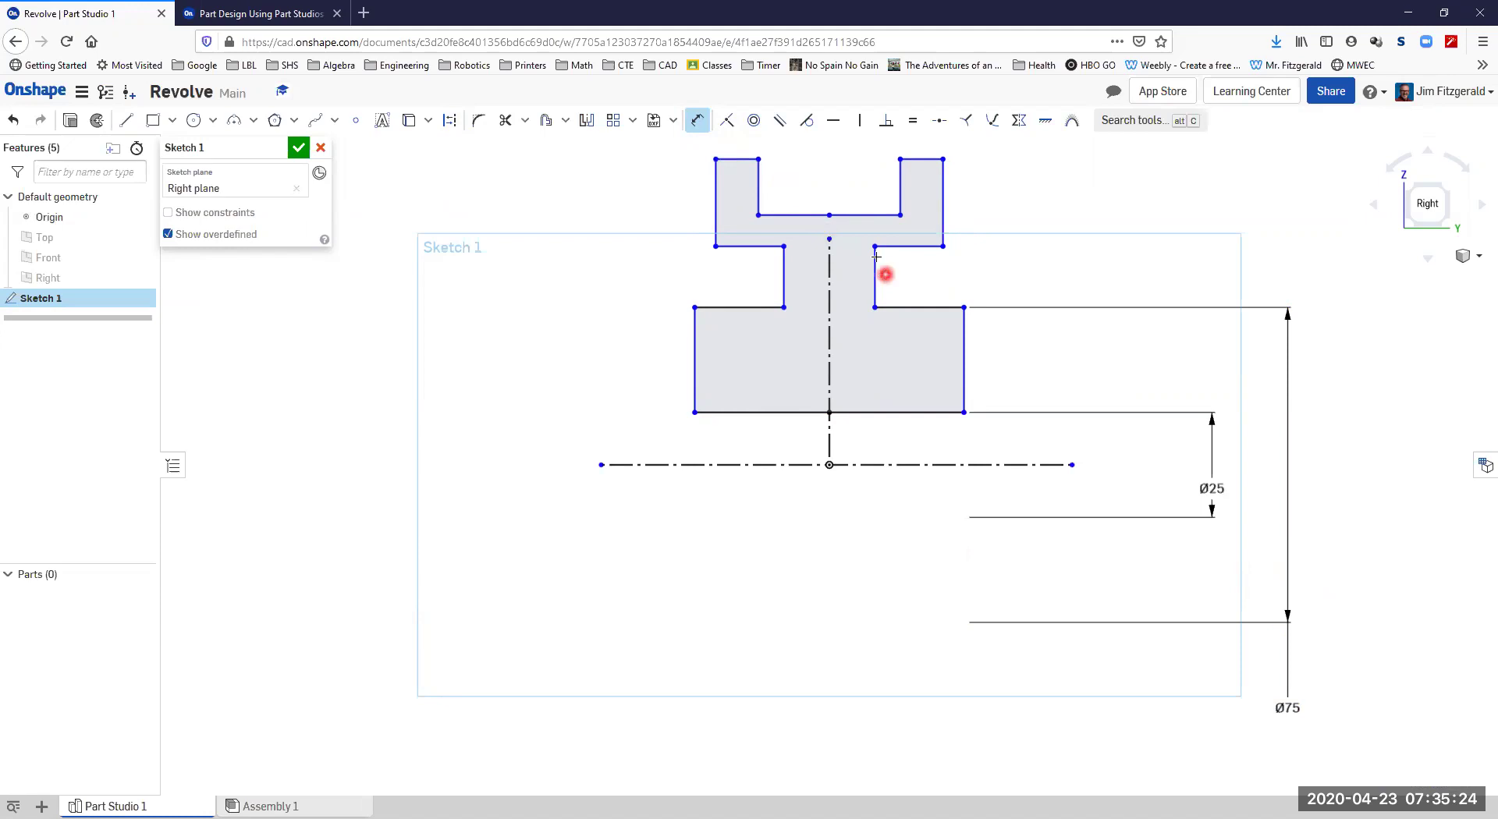
{"action": "left_click", "coordinate": [944, 246]}
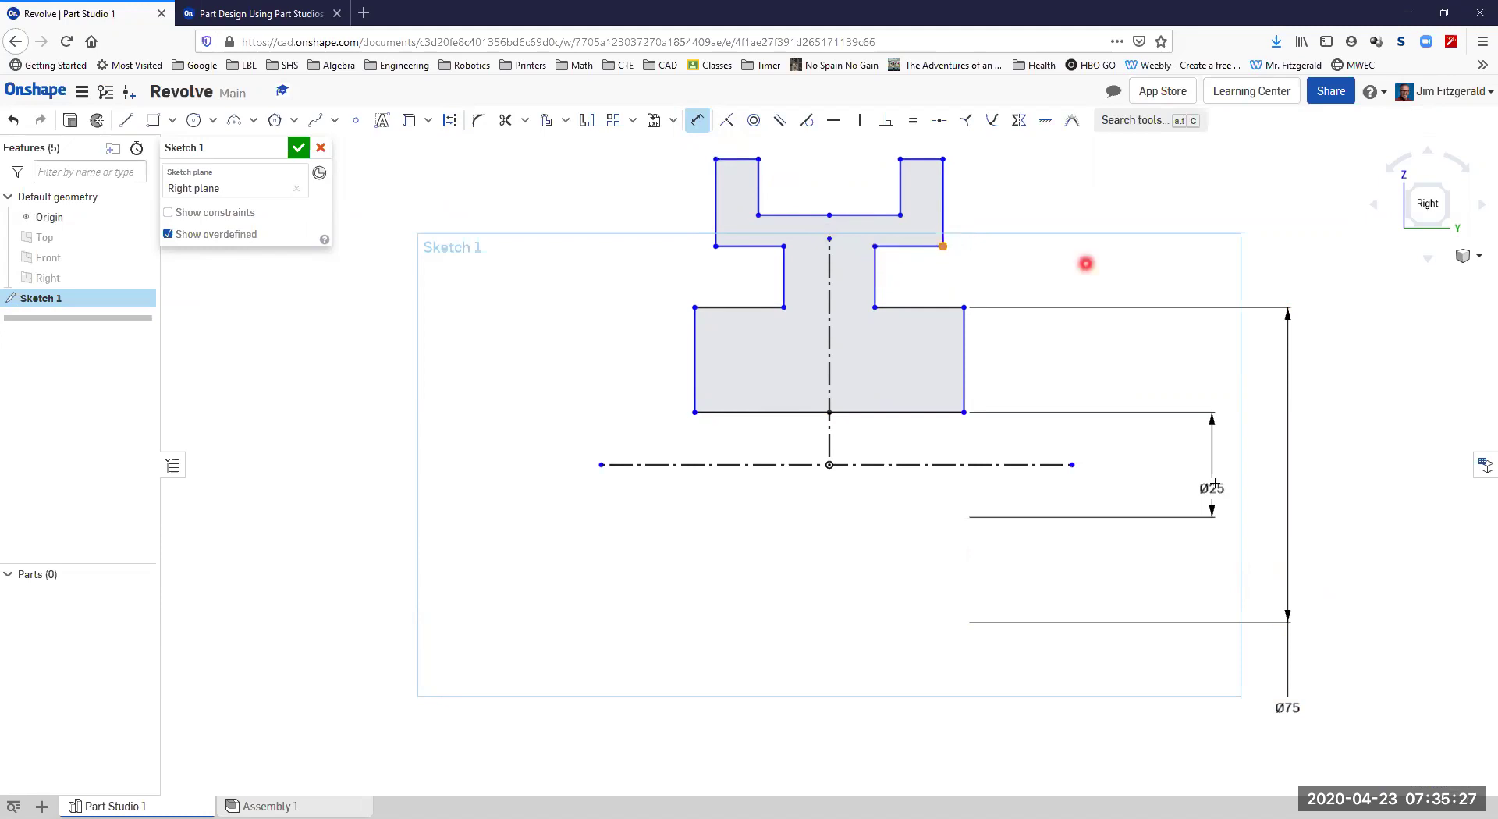
{"action": "left_click", "coordinate": [1069, 464]}
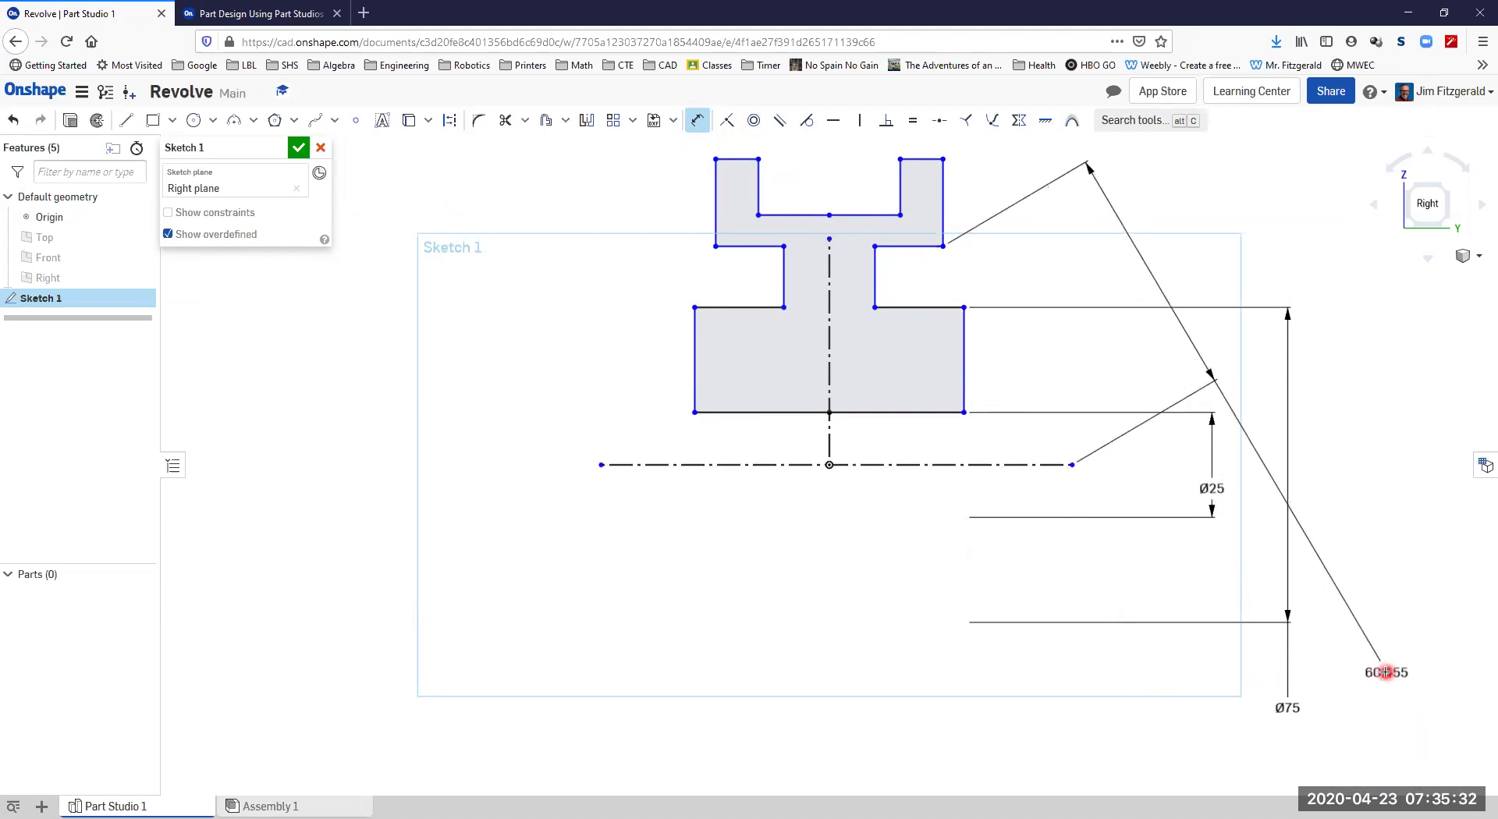
{"action": "key", "text": "Escape"}
{"action": "left_click", "coordinate": [944, 246]}
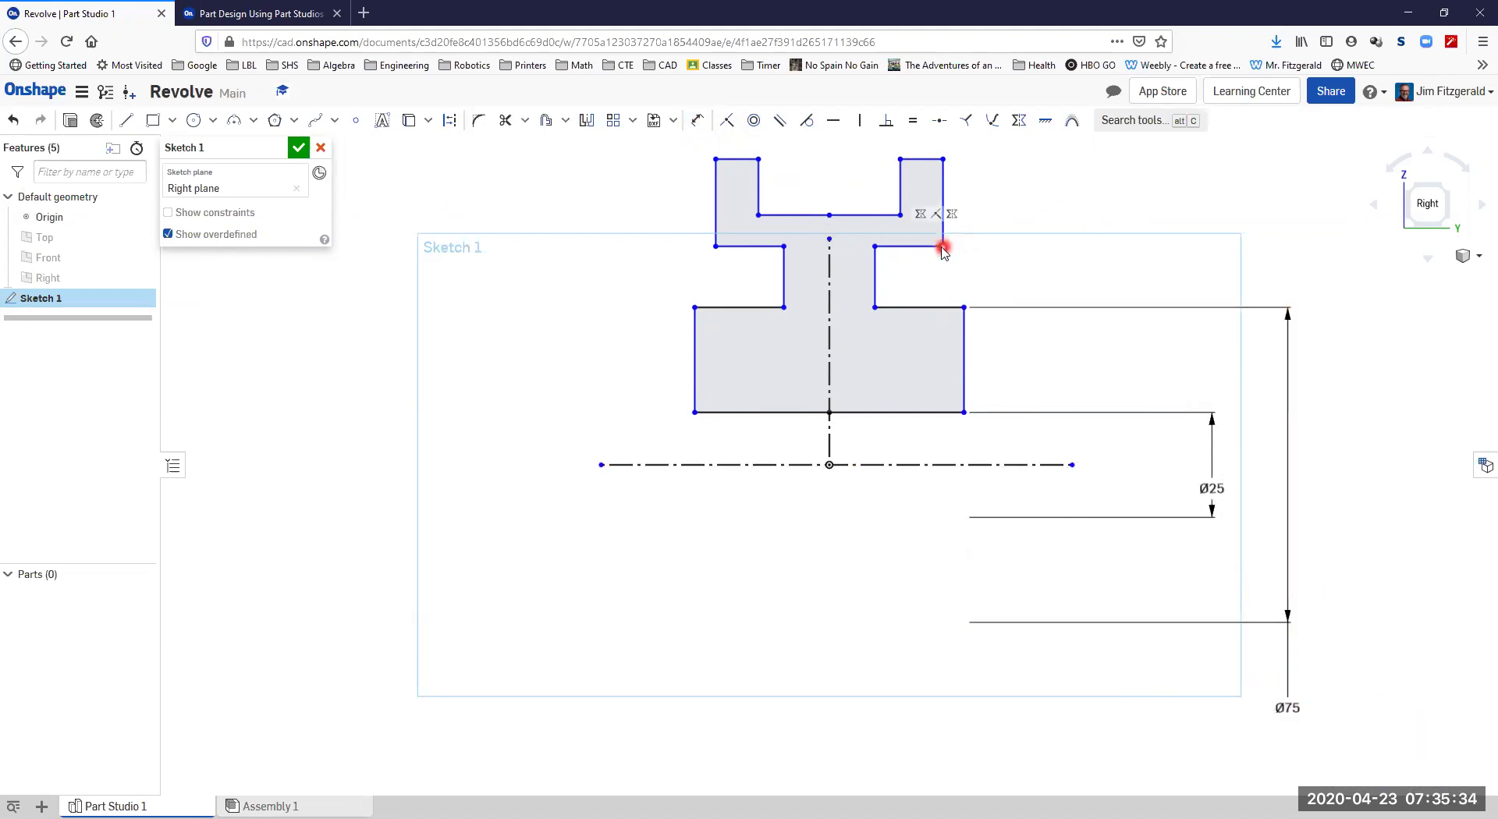
Dimension the rim's lower outer corner to the horizontal construction line as a 100 mm diameter.
{"action": "left_click", "coordinate": [951, 470]}
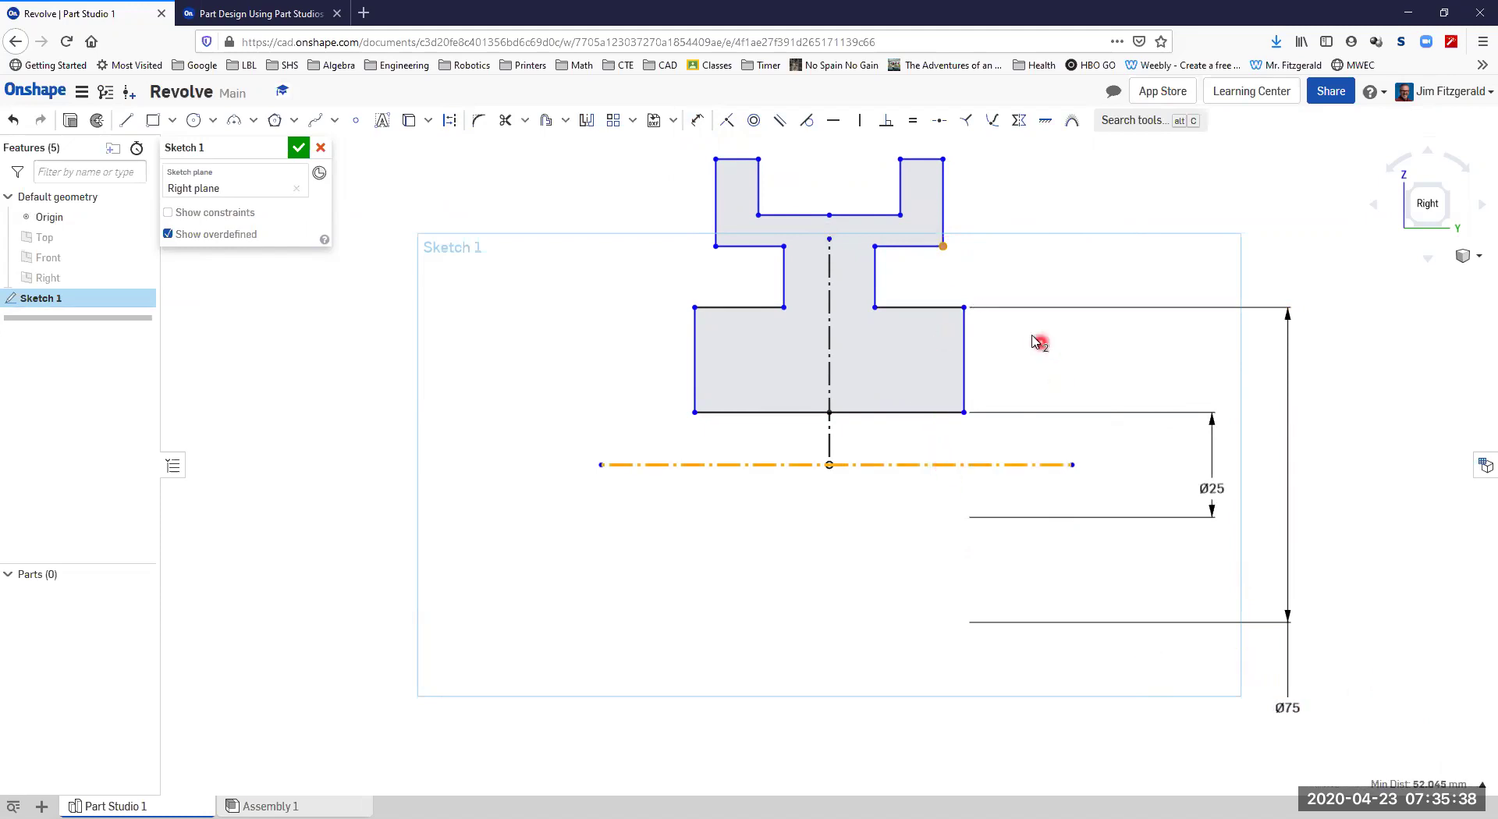
{"action": "left_click", "coordinate": [697, 120]}
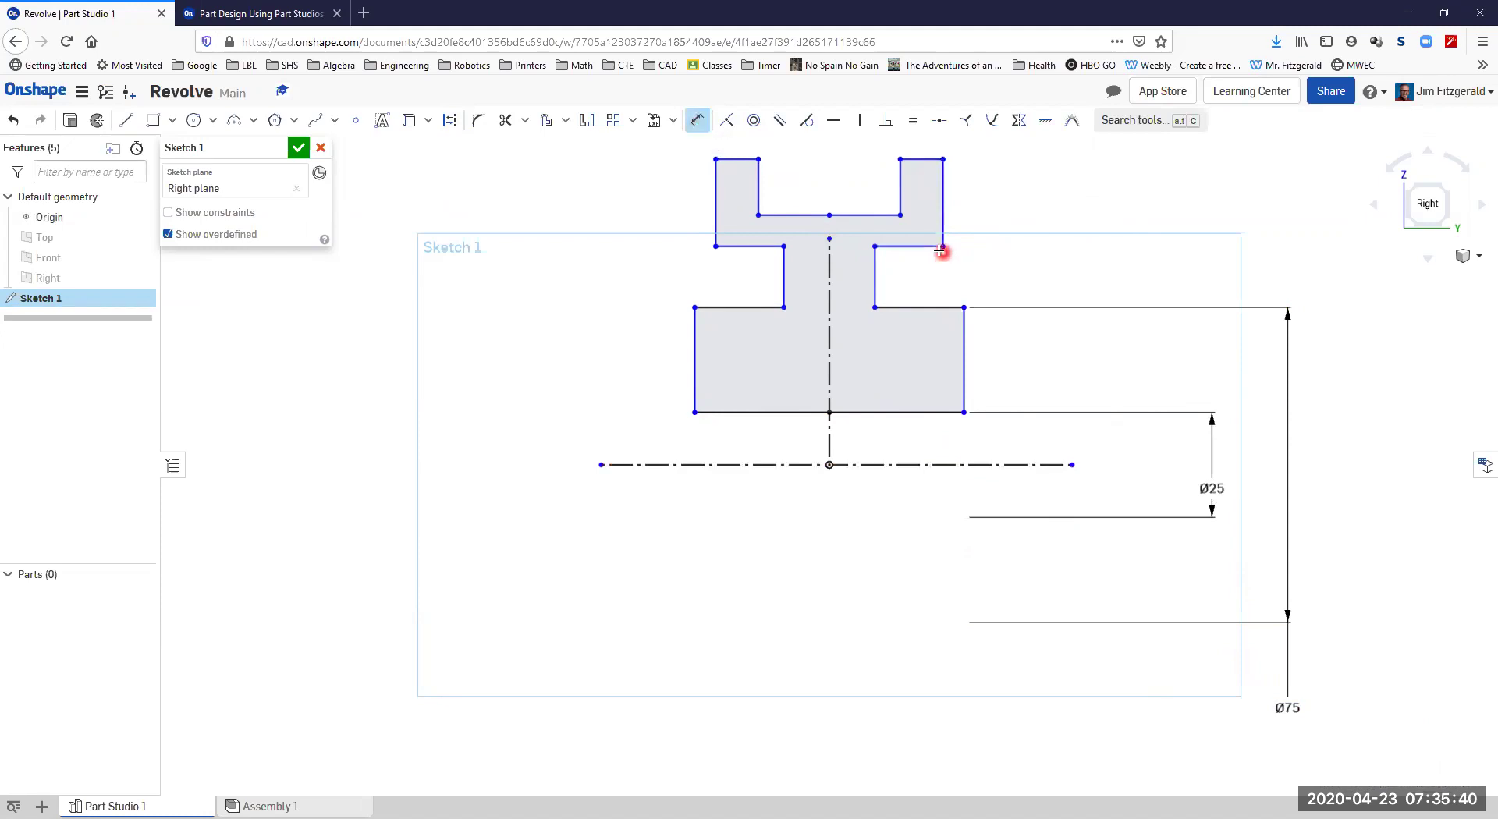
{"action": "left_click", "coordinate": [939, 466]}
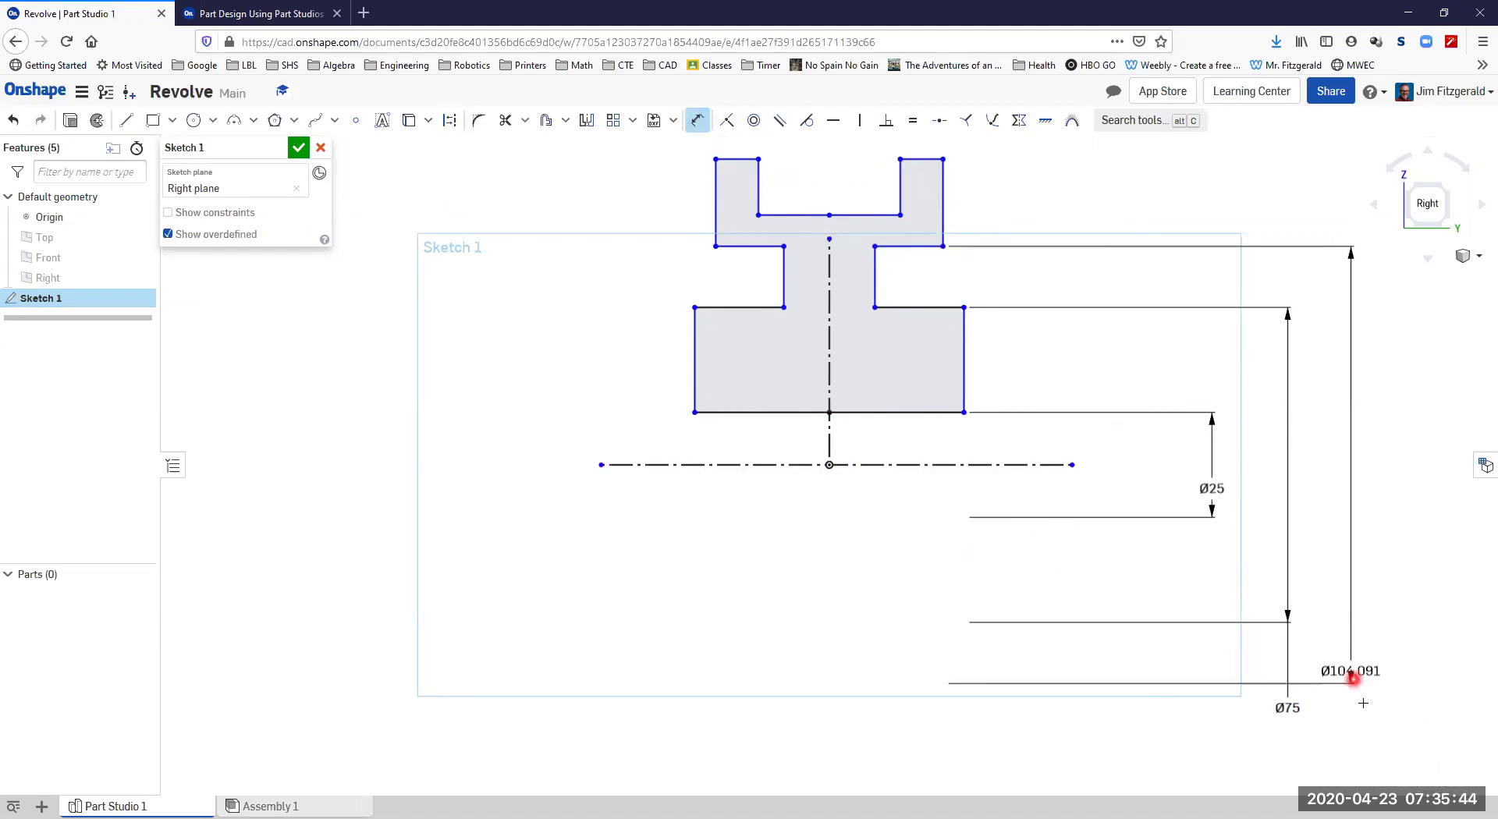
{"action": "left_click", "coordinate": [1363, 632]}
{"action": "mouse_move", "coordinate": [1363, 632]}
{"action": "left_mouse_down"}
{"action": "mouse_move", "coordinate": [1355, 445]}
{"action": "mouse_move", "coordinate": [1371, 547]}
{"action": "mouse_move", "coordinate": [1370, 526]}
{"action": "left_mouse_up"}
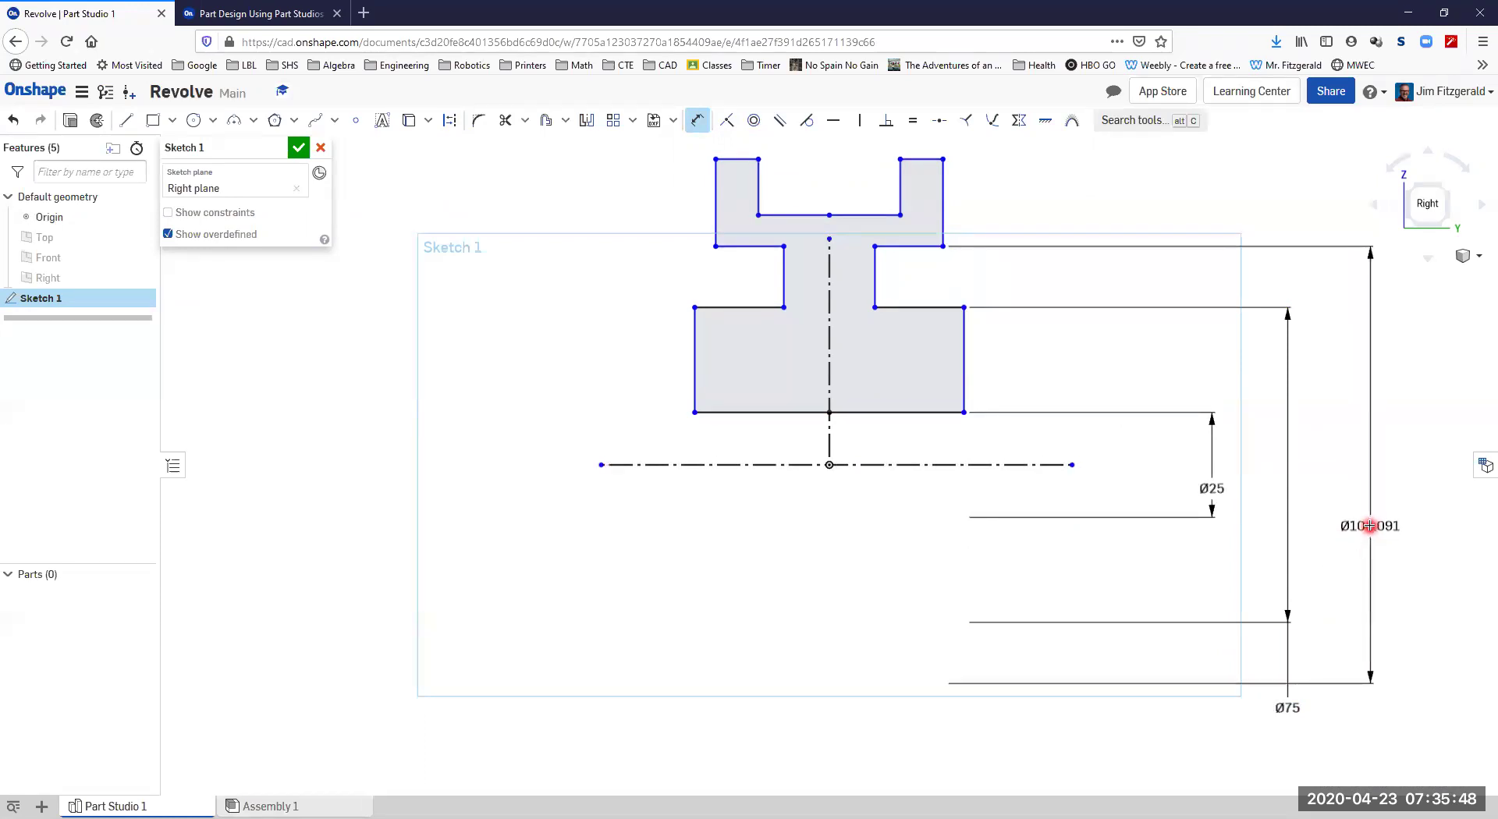
{"action": "type", "text": "105"}
{"action": "key", "text": "Return"}
{"action": "double_click", "coordinate": [1387, 524]}
{"action": "type", "text": "100"}
{"action": "key", "text": "Return"}
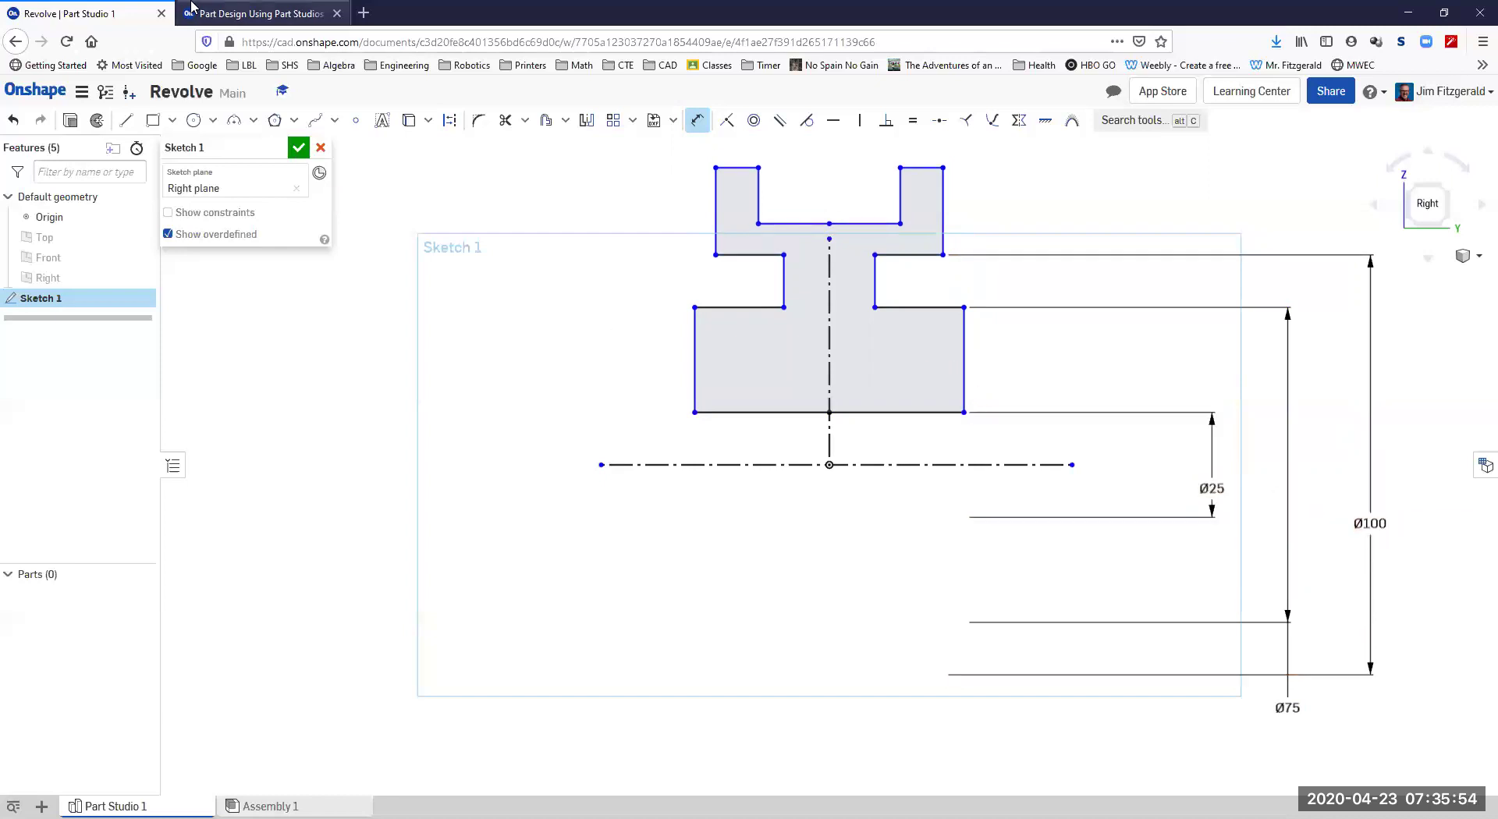
Consult slide 4 of the Revolve exercise and set the diameter dimension at the rim's lower corner to 165 mm.
{"action": "left_click", "coordinate": [234, 13]}
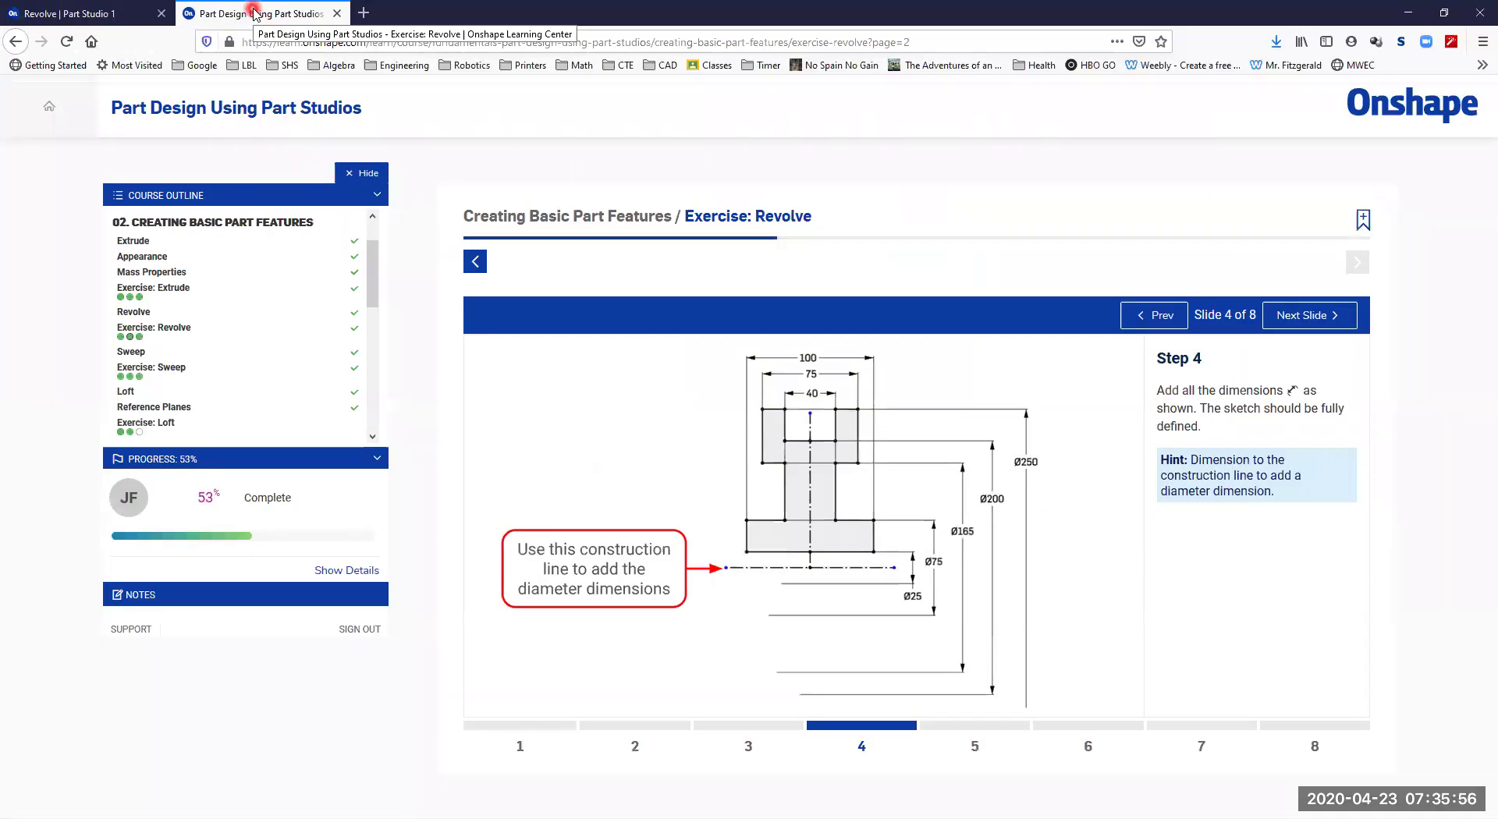
{"action": "left_click", "coordinate": [51, 13]}
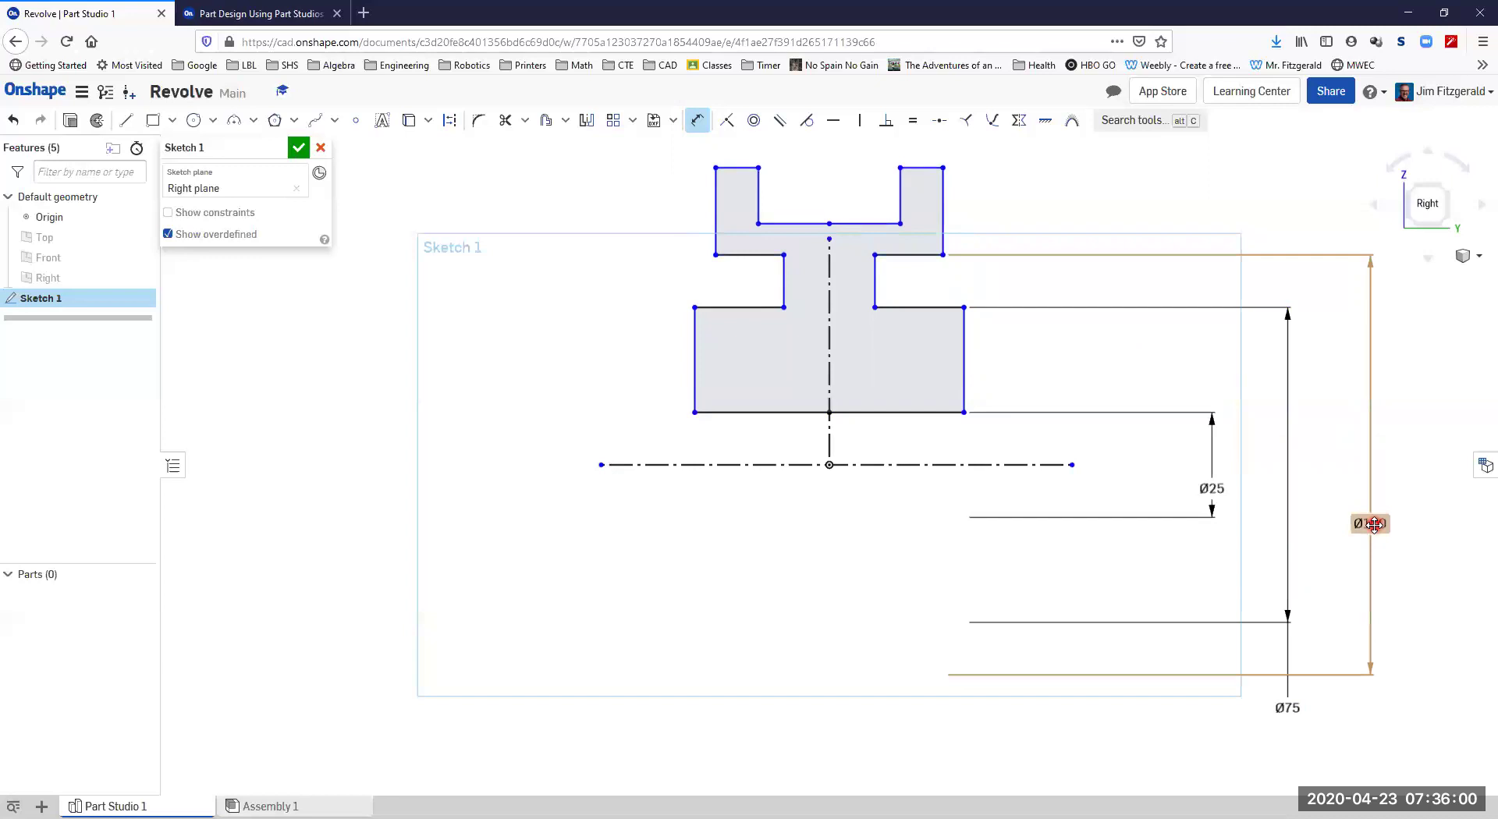
{"action": "double_click", "coordinate": [1375, 524]}
{"action": "type", "text": "16"}
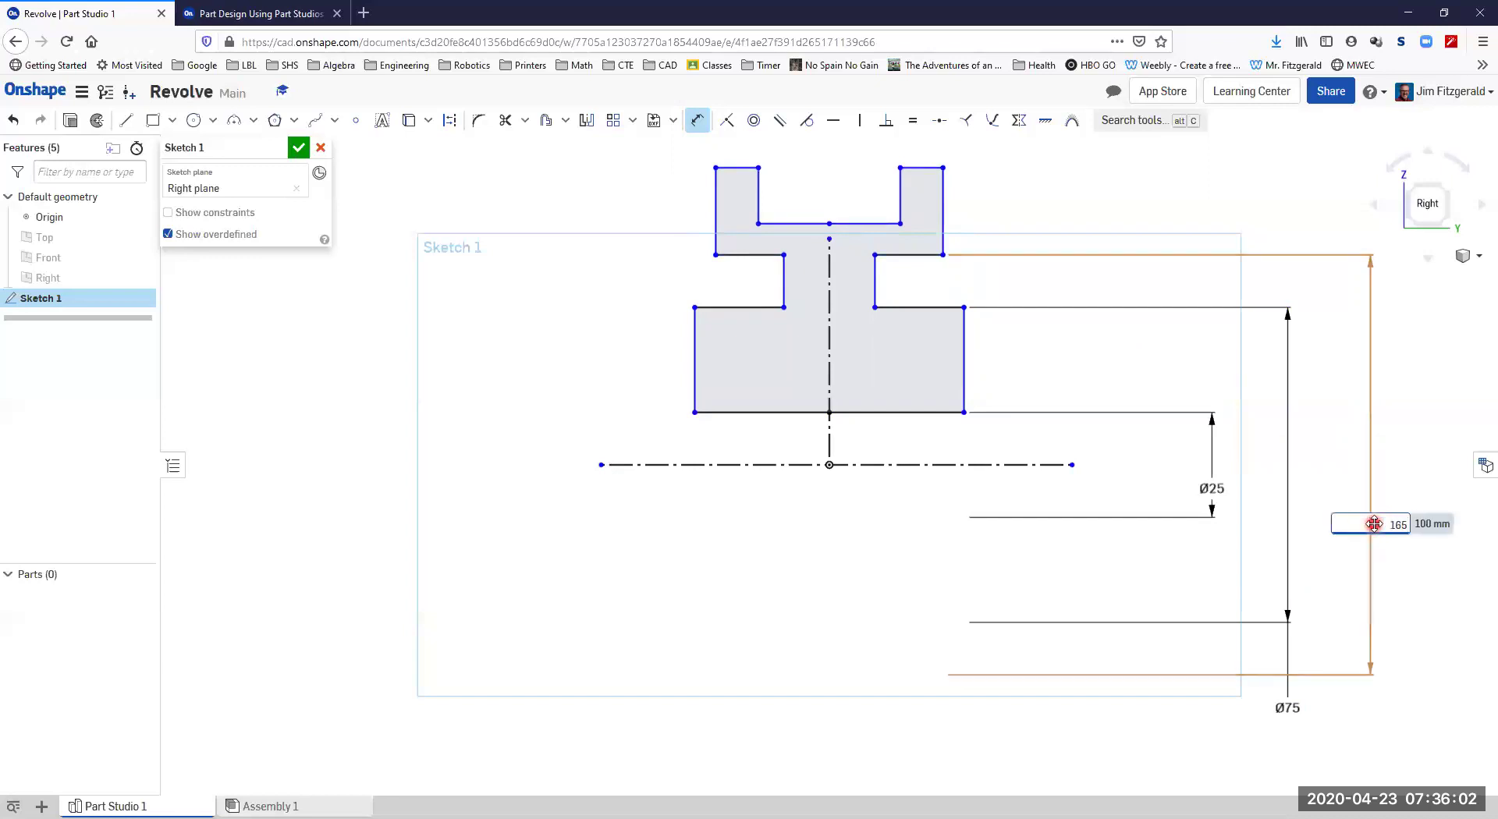
{"action": "type", "text": "5"}
{"action": "key", "text": "Return"}
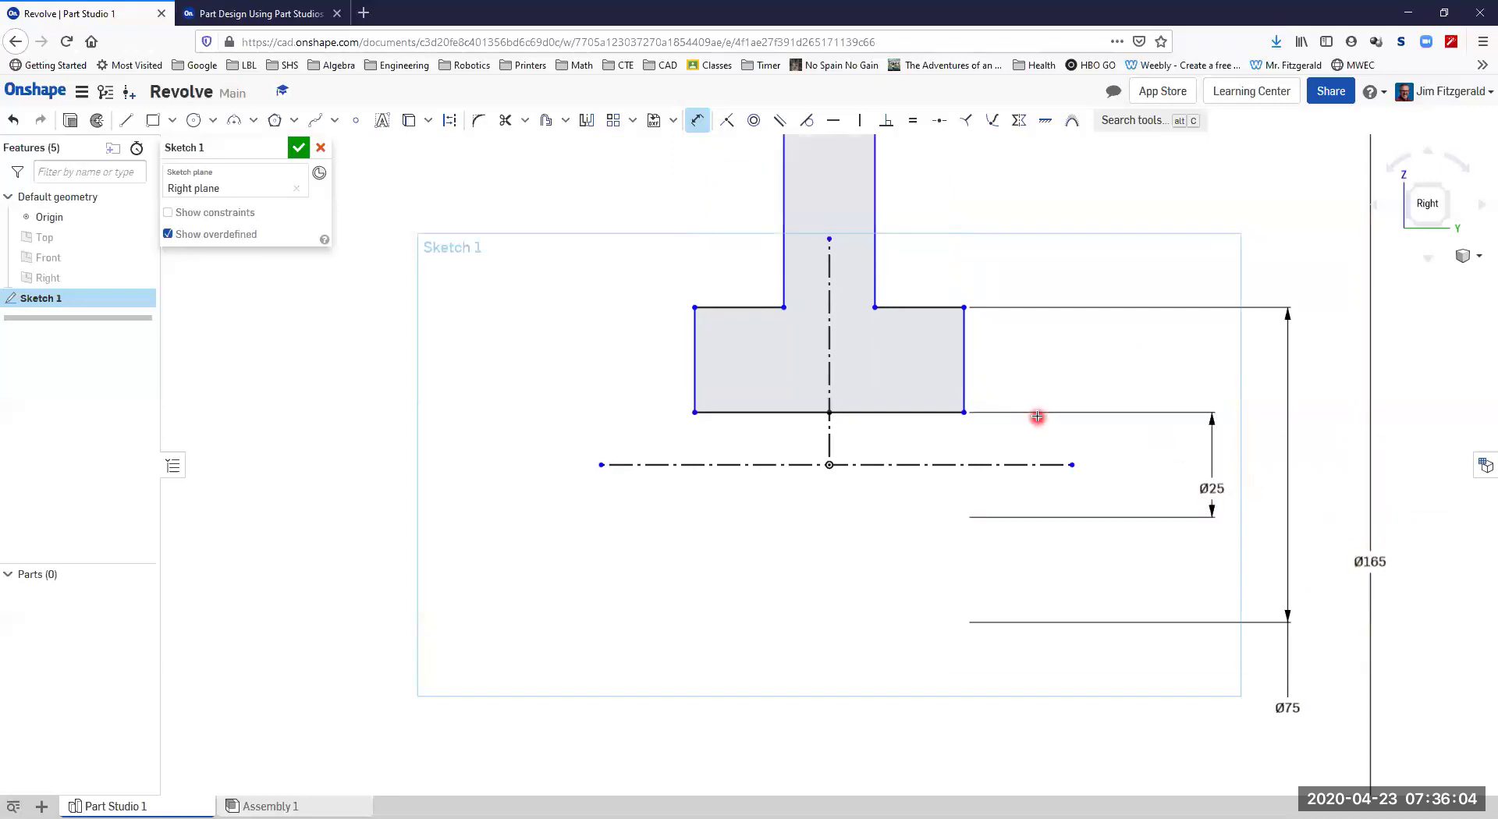
Recheck the slide and dimension the rim groove's floor to the horizontal construction line as a 200 mm diameter.
{"action": "scroll", "coordinate": [1038, 416], "scroll_direction": "down", "scroll_amount": 3}
{"action": "scroll", "coordinate": [1060, 393], "scroll_direction": "down", "scroll_amount": 1}
{"action": "mouse_move", "coordinate": [1061, 392]}
{"action": "middle_mouse_down"}
{"action": "mouse_move", "coordinate": [1001, 421]}
{"action": "mouse_move", "coordinate": [786, 449]}
{"action": "middle_mouse_up"}
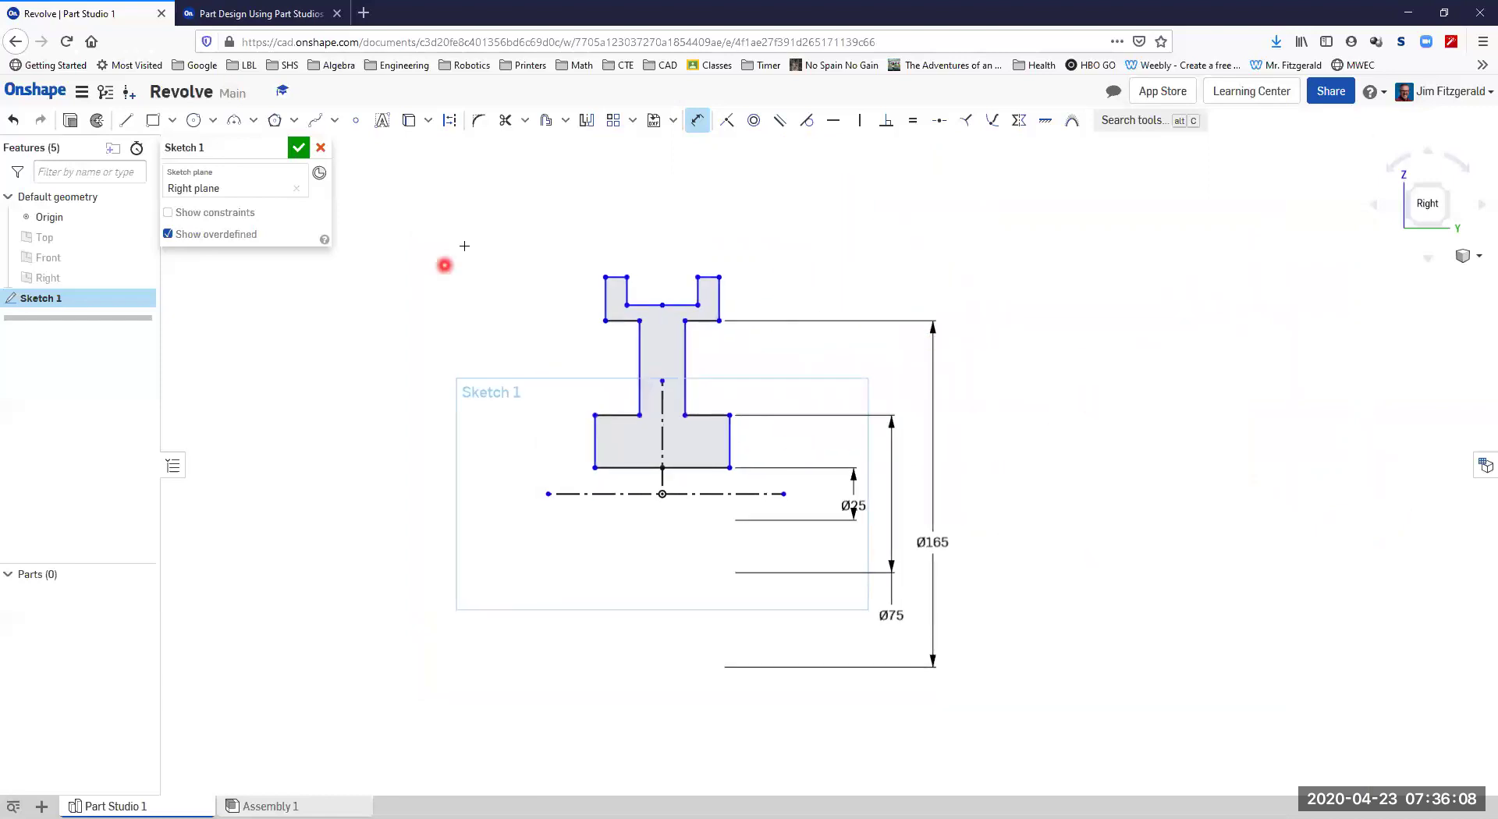
{"action": "left_click", "coordinate": [697, 120]}
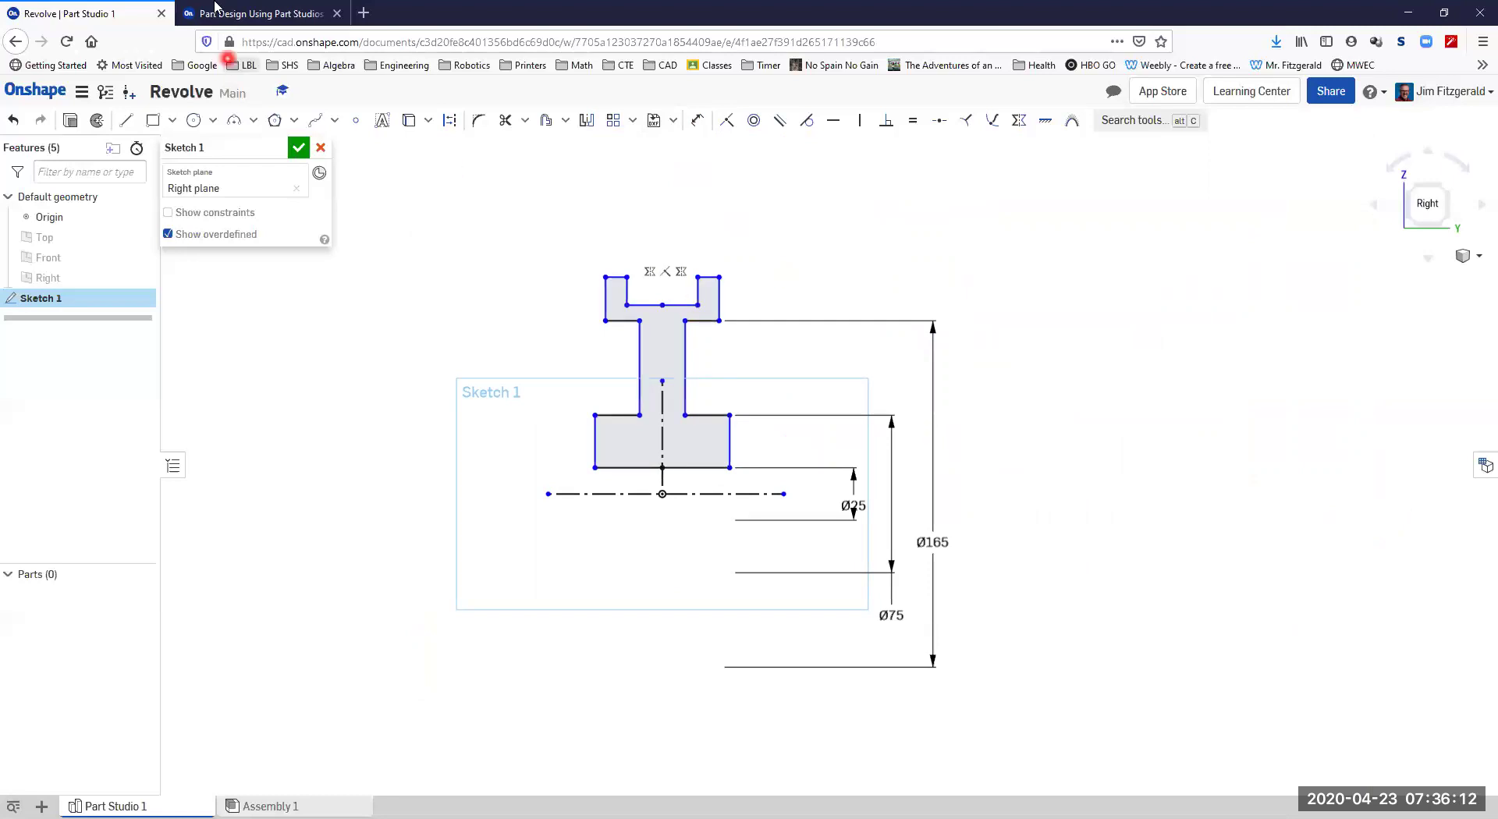
{"action": "left_click", "coordinate": [248, 16]}
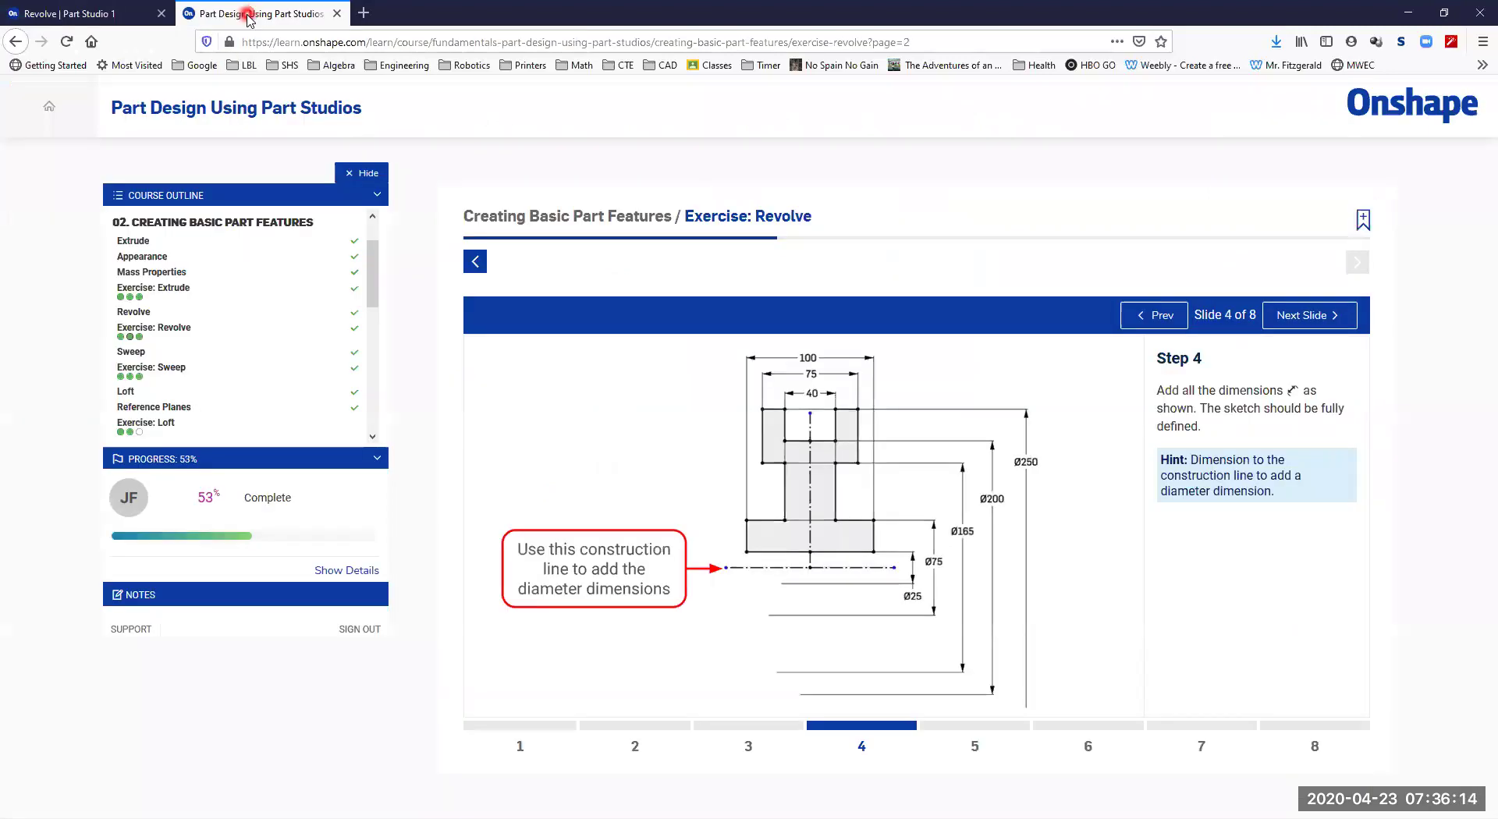
{"action": "left_click", "coordinate": [100, 16]}
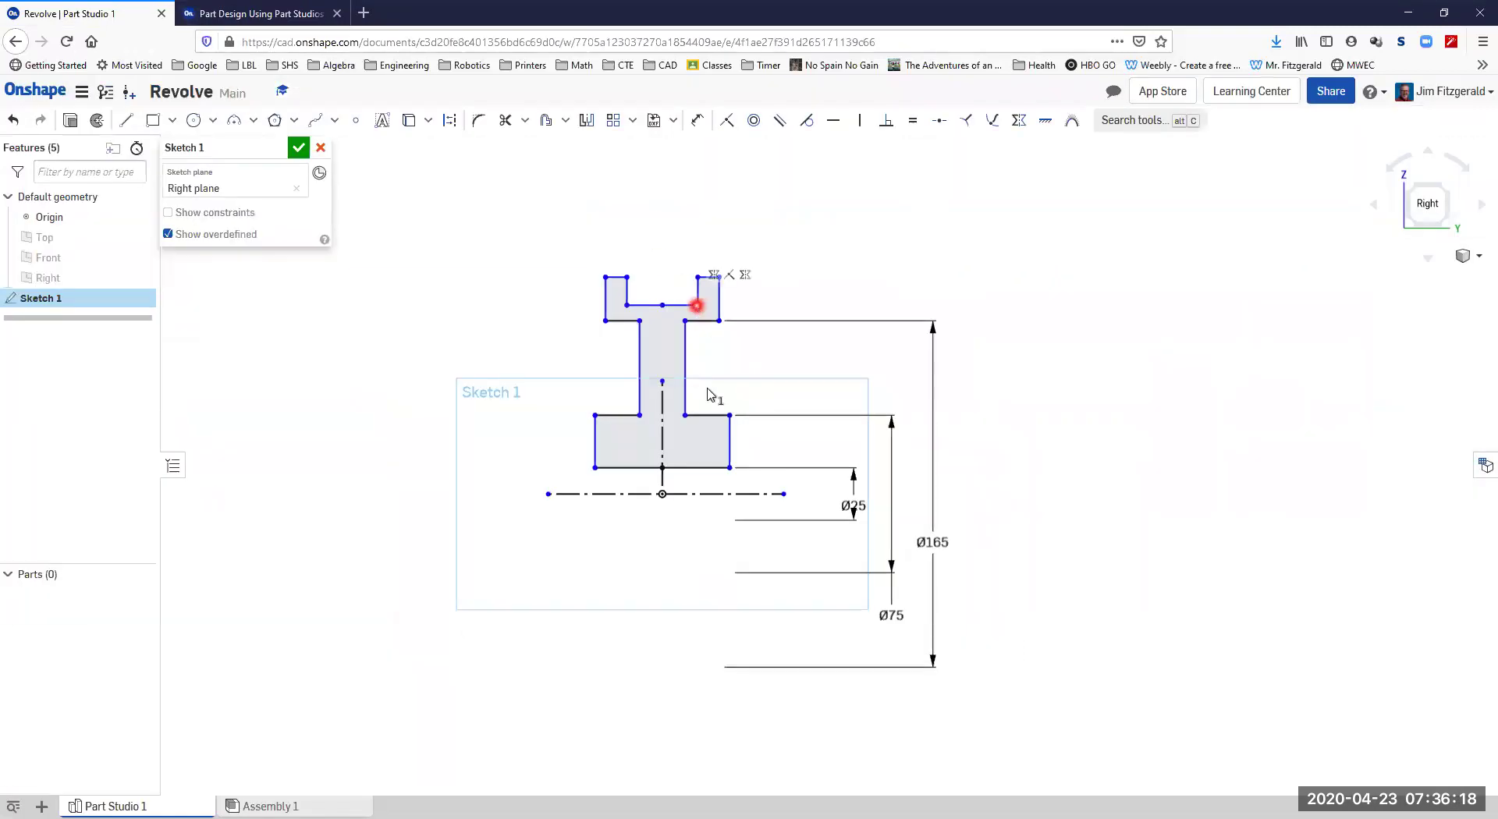
{"action": "left_click", "coordinate": [705, 494]}
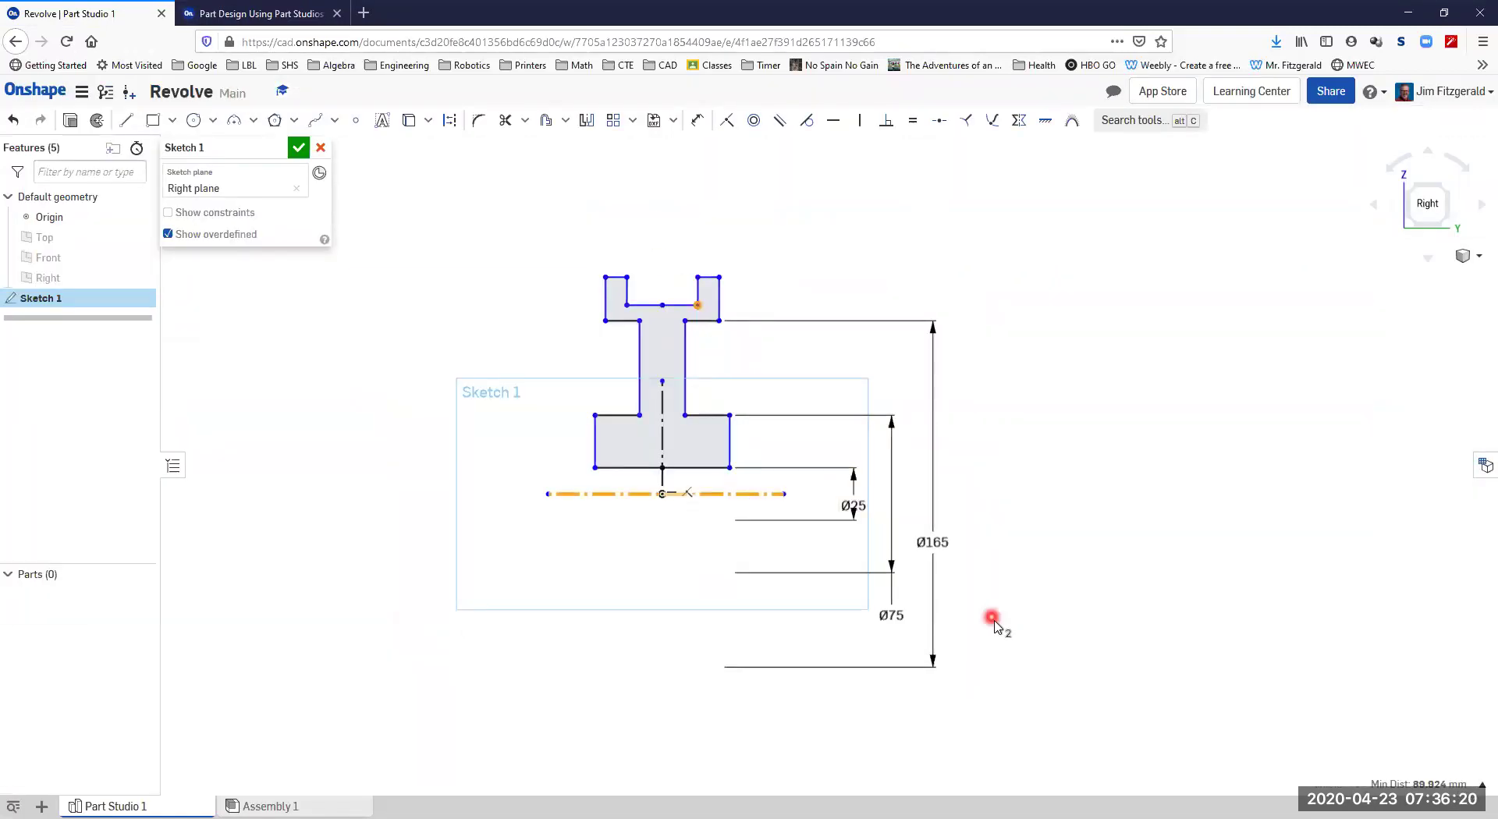
{"action": "left_click", "coordinate": [698, 121]}
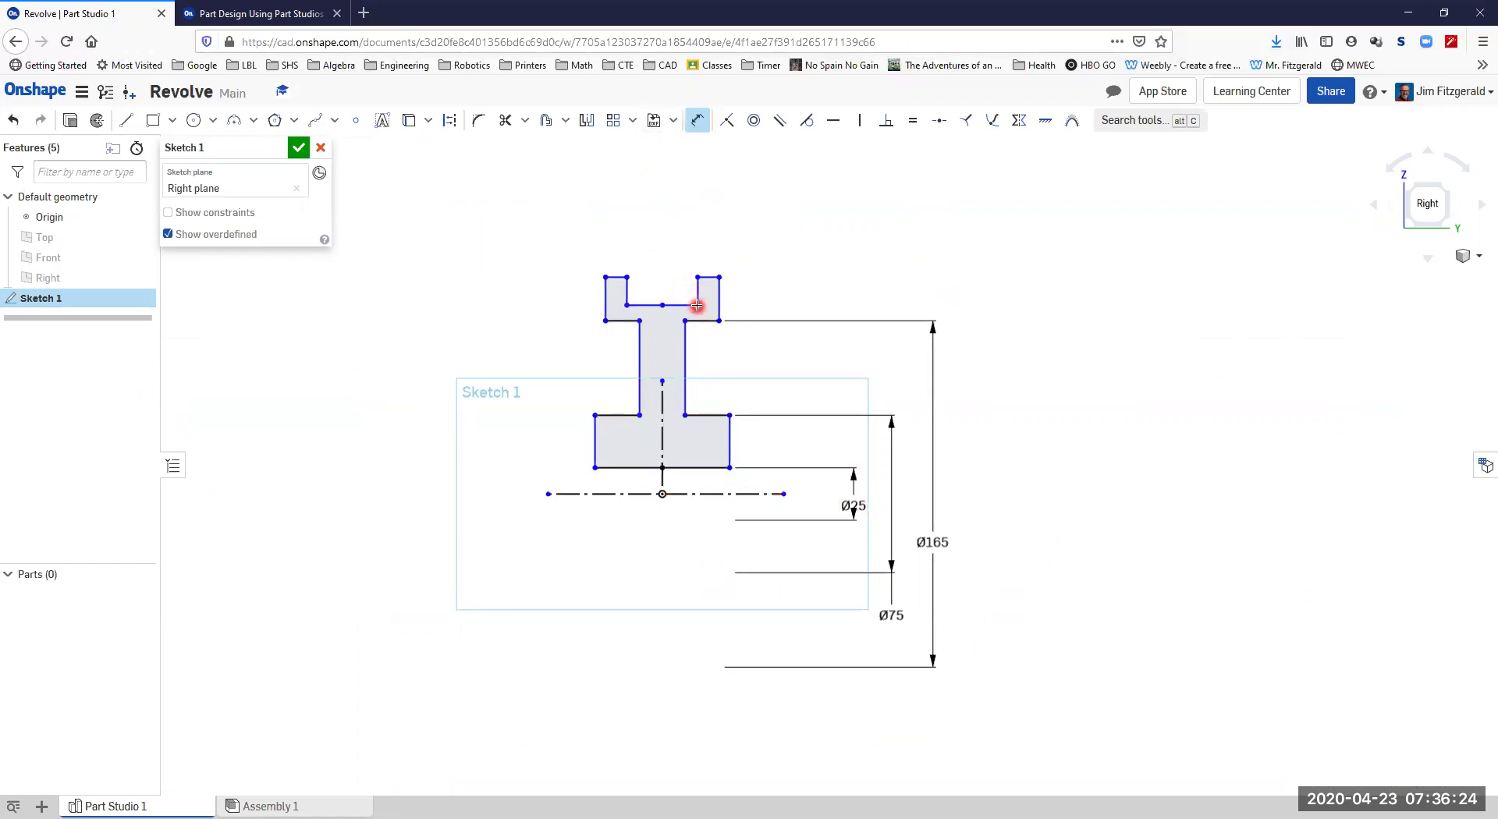
{"action": "left_click", "coordinate": [698, 494]}
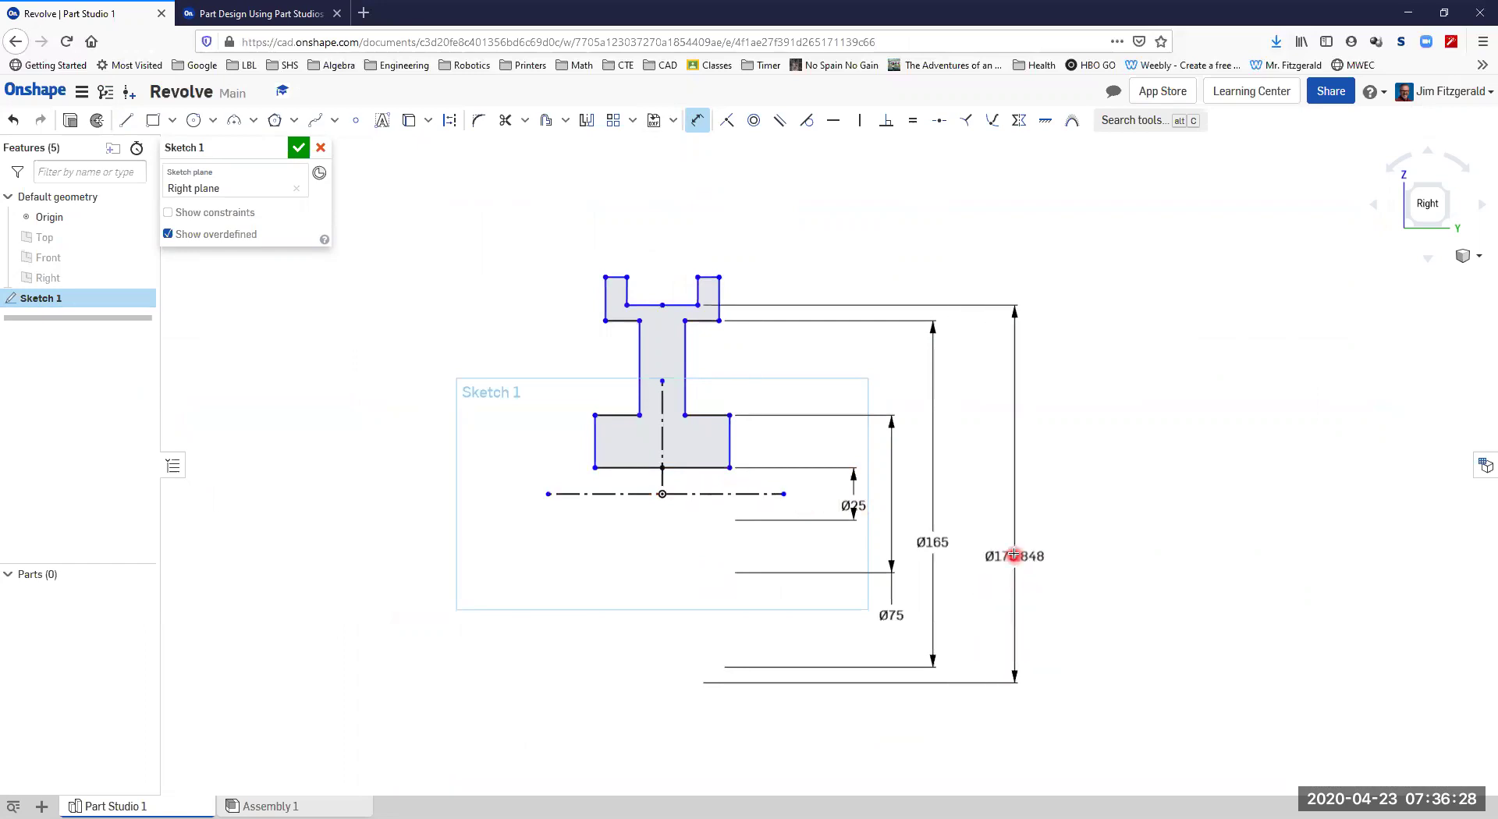
{"action": "left_click", "coordinate": [1015, 555]}
{"action": "type", "text": "20"}
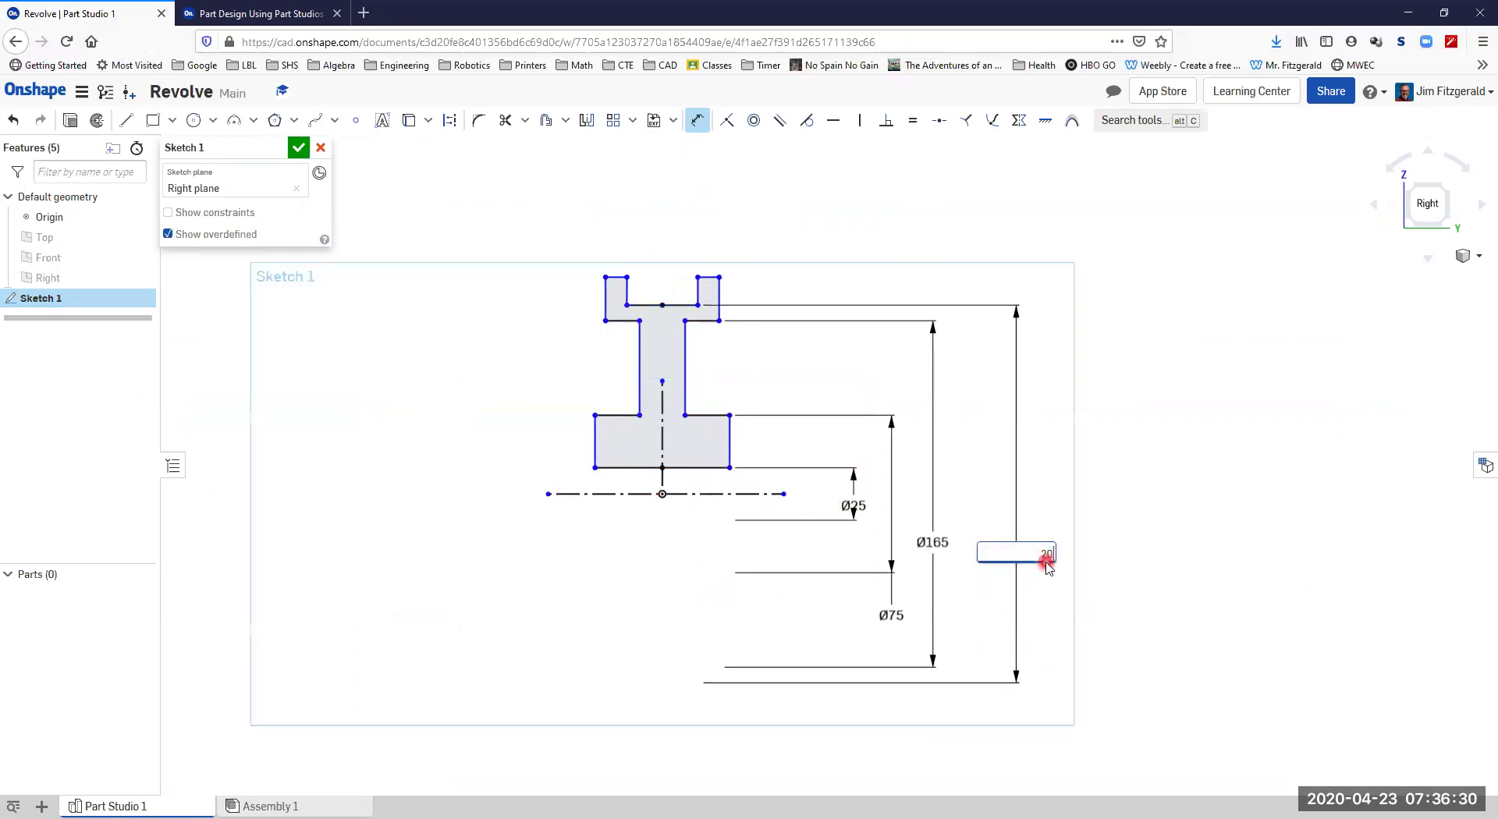
{"action": "type", "text": "0"}
{"action": "key", "text": "Return"}
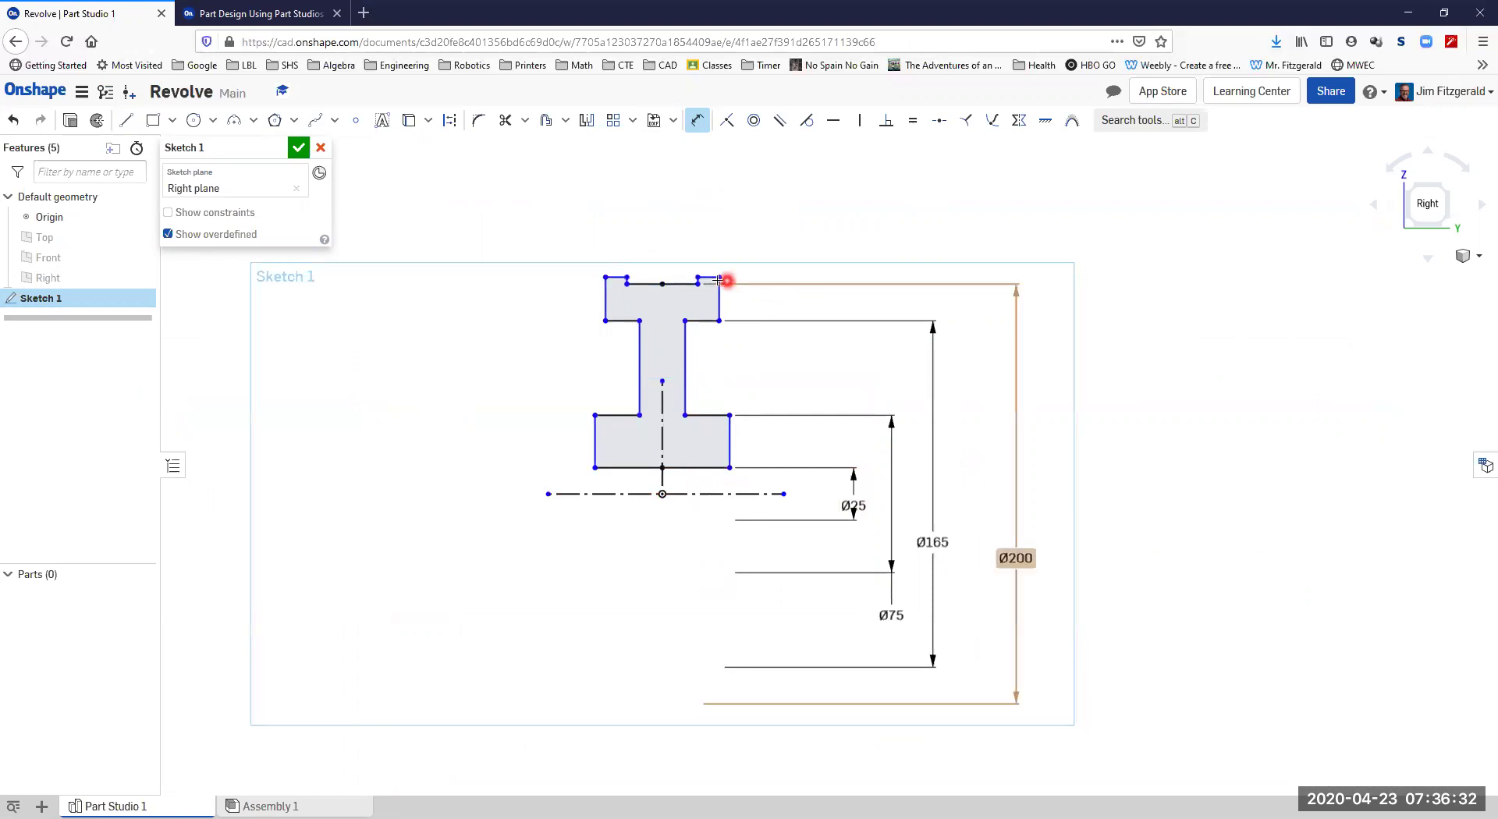
Dimension the rim's top outer corner to the horizontal construction line as a 250 mm diameter.
{"action": "left_click", "coordinate": [731, 495]}
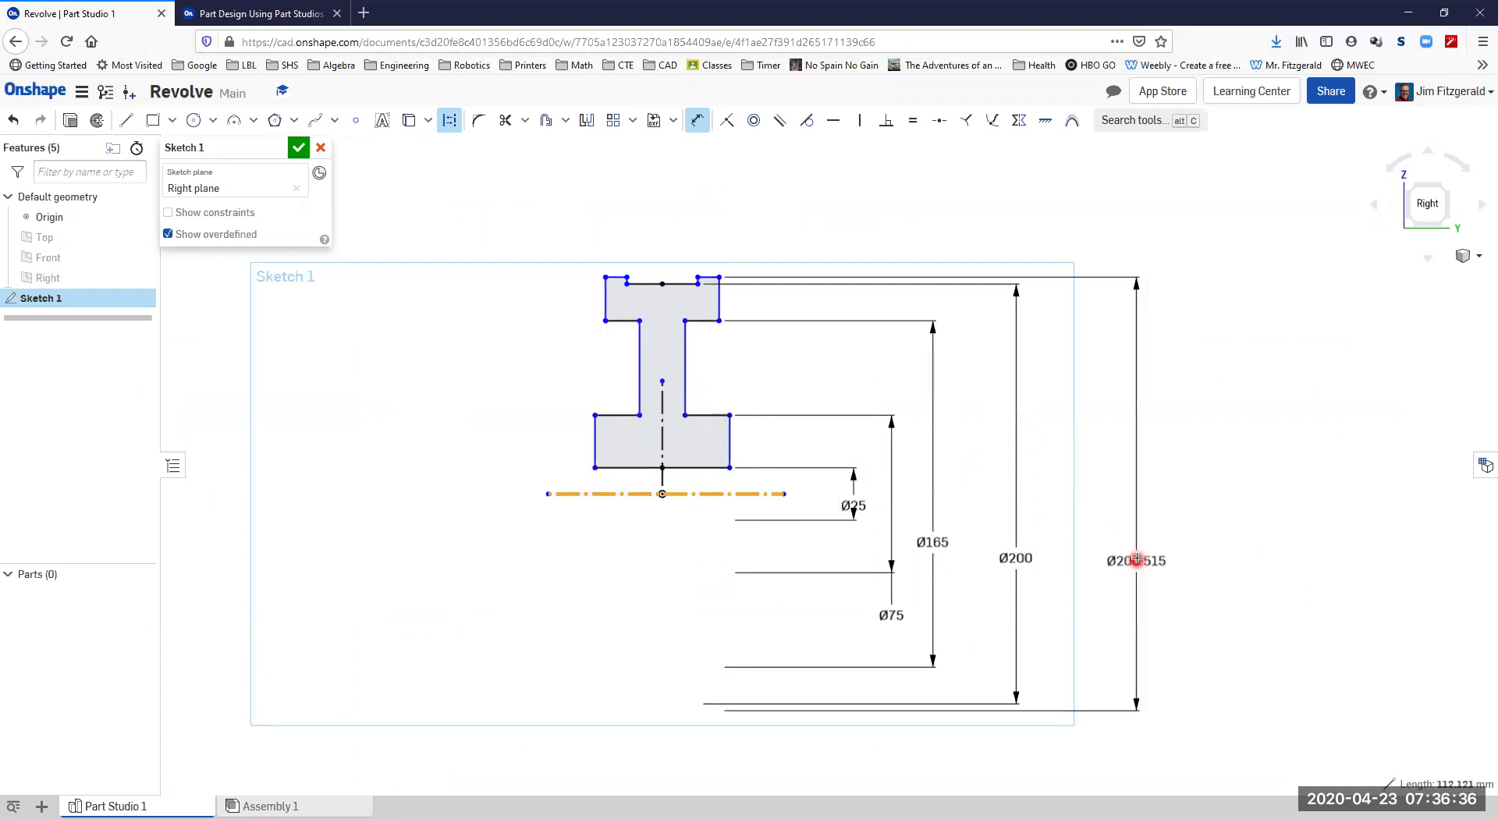
{"action": "left_click", "coordinate": [1152, 563]}
{"action": "type", "text": "250"}
{"action": "key", "text": "Return"}
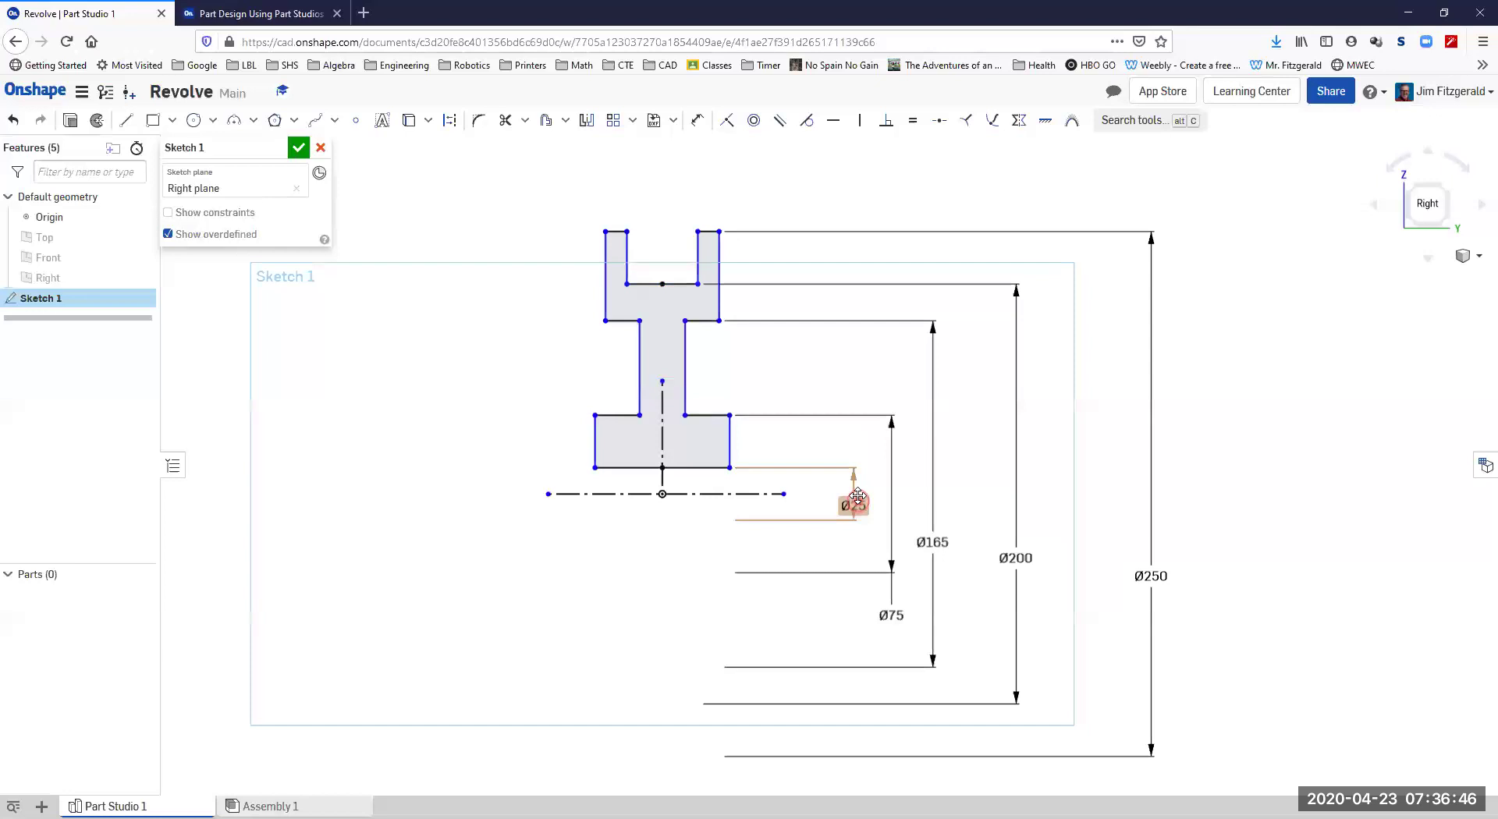
Rearrange the five diameter dimensions closer to the profile, staggering their values so that they do not overlap.
{"action": "left_click_drag", "start_coordinate": [849, 491], "coordinate": [793, 494]}
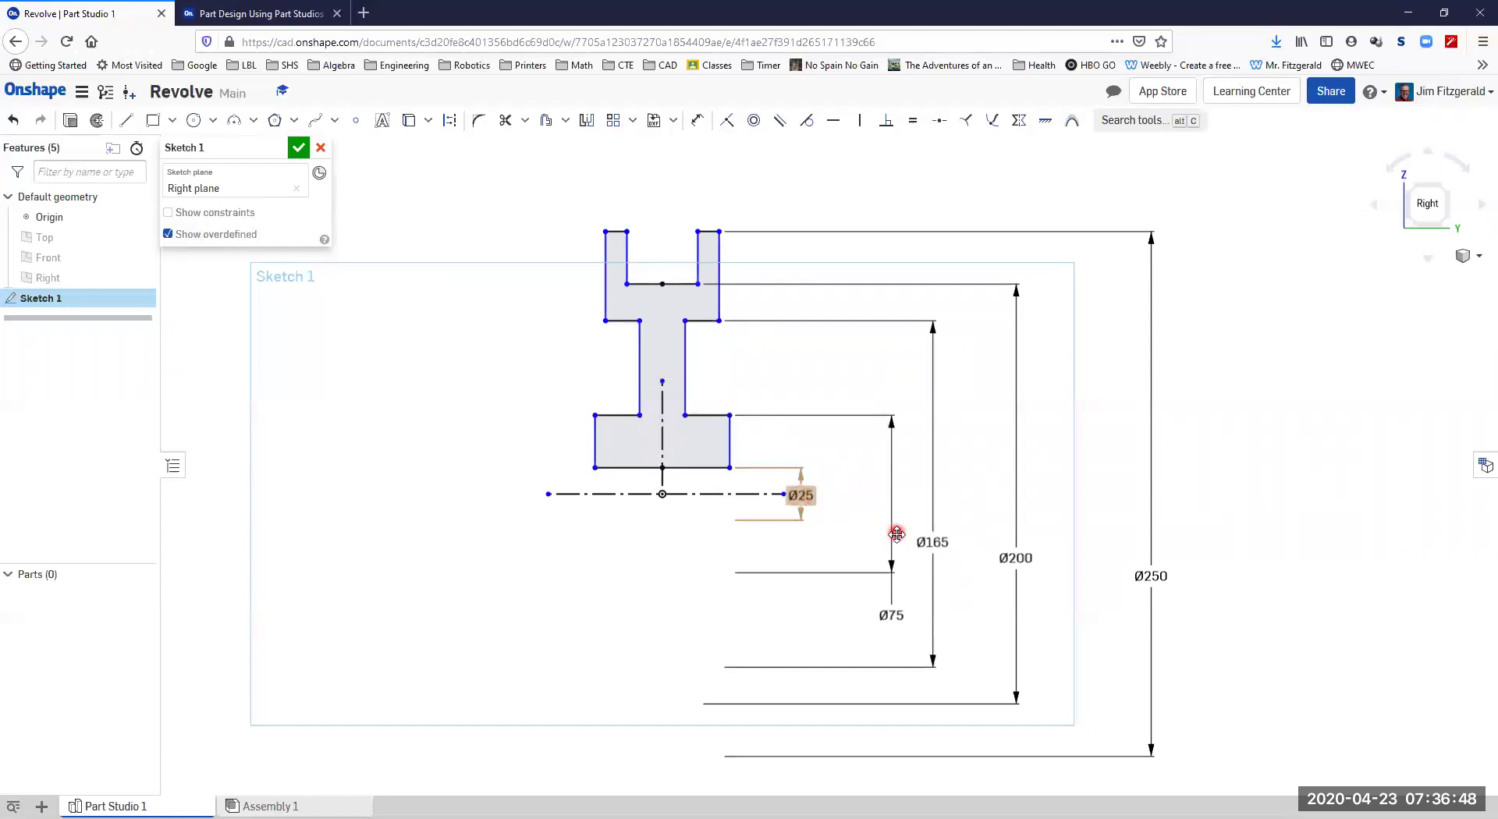
{"action": "left_click_drag", "start_coordinate": [889, 614], "coordinate": [831, 492]}
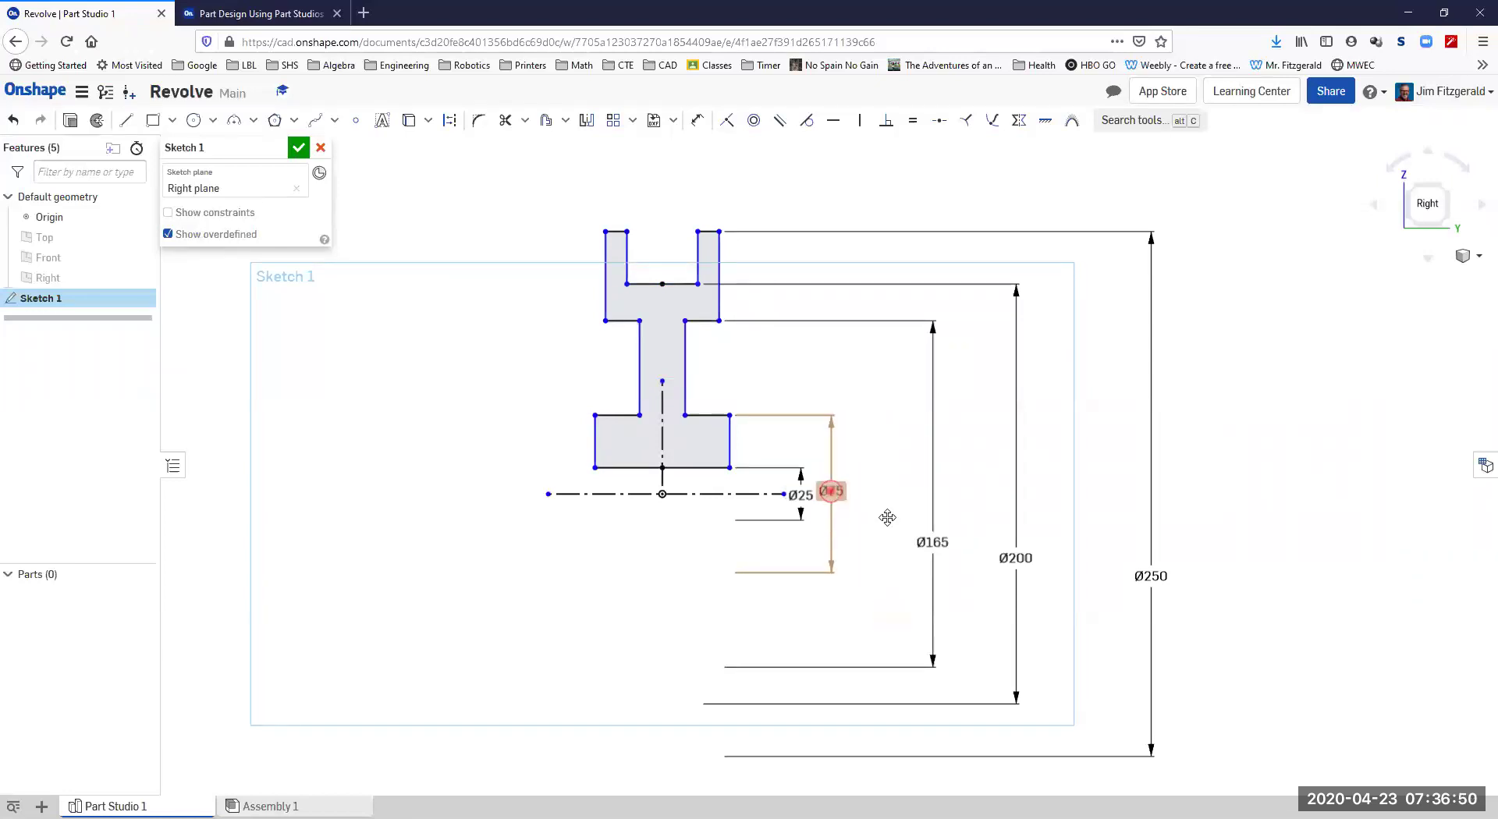
{"action": "left_click_drag", "start_coordinate": [933, 540], "coordinate": [873, 508]}
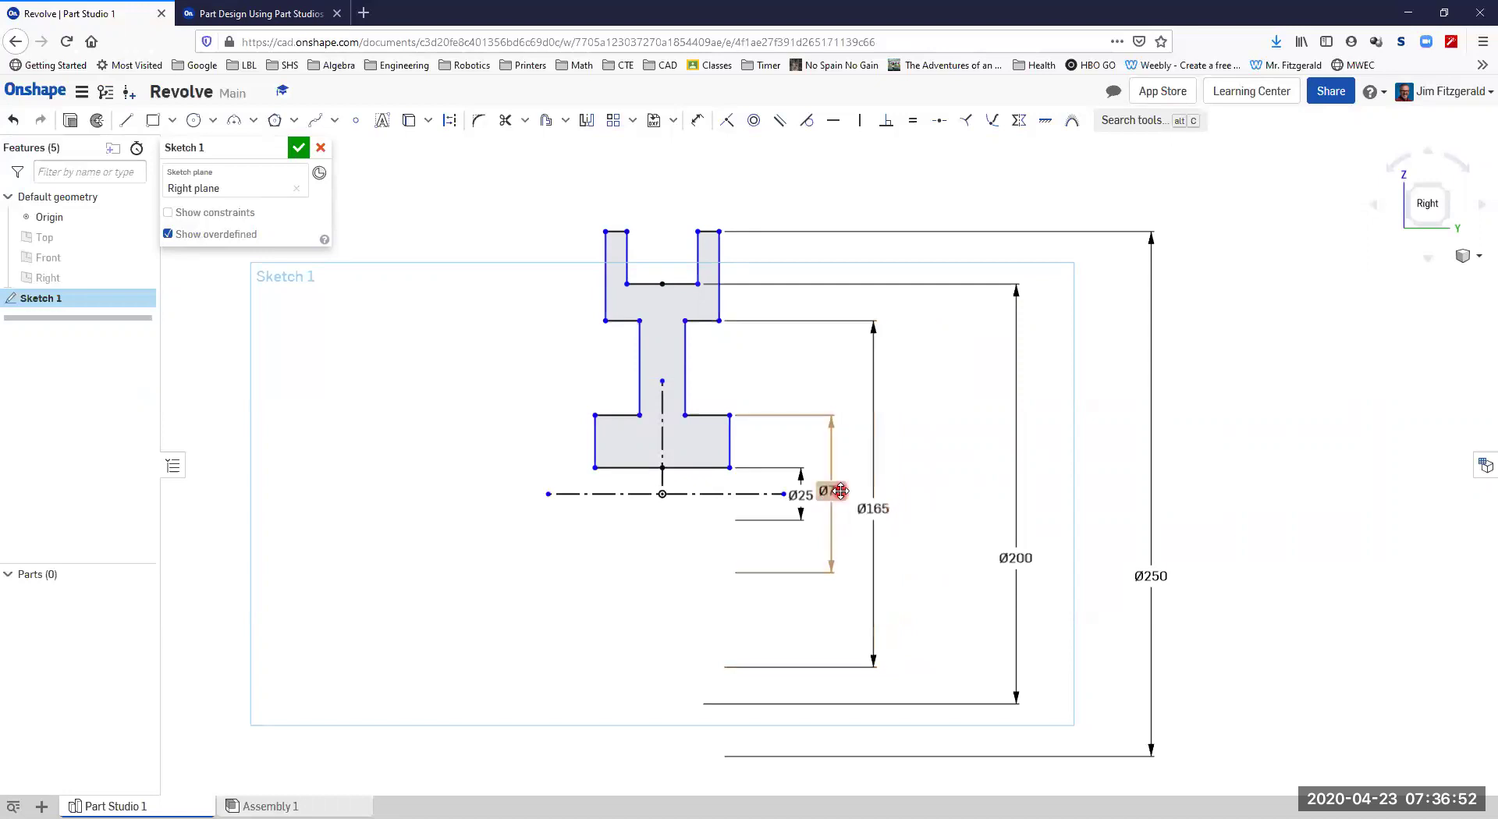
{"action": "left_click_drag", "start_coordinate": [831, 461], "coordinate": [853, 384]}
{"action": "left_click_drag", "start_coordinate": [1013, 549], "coordinate": [901, 355]}
{"action": "left_click_drag", "start_coordinate": [1152, 555], "coordinate": [937, 268]}
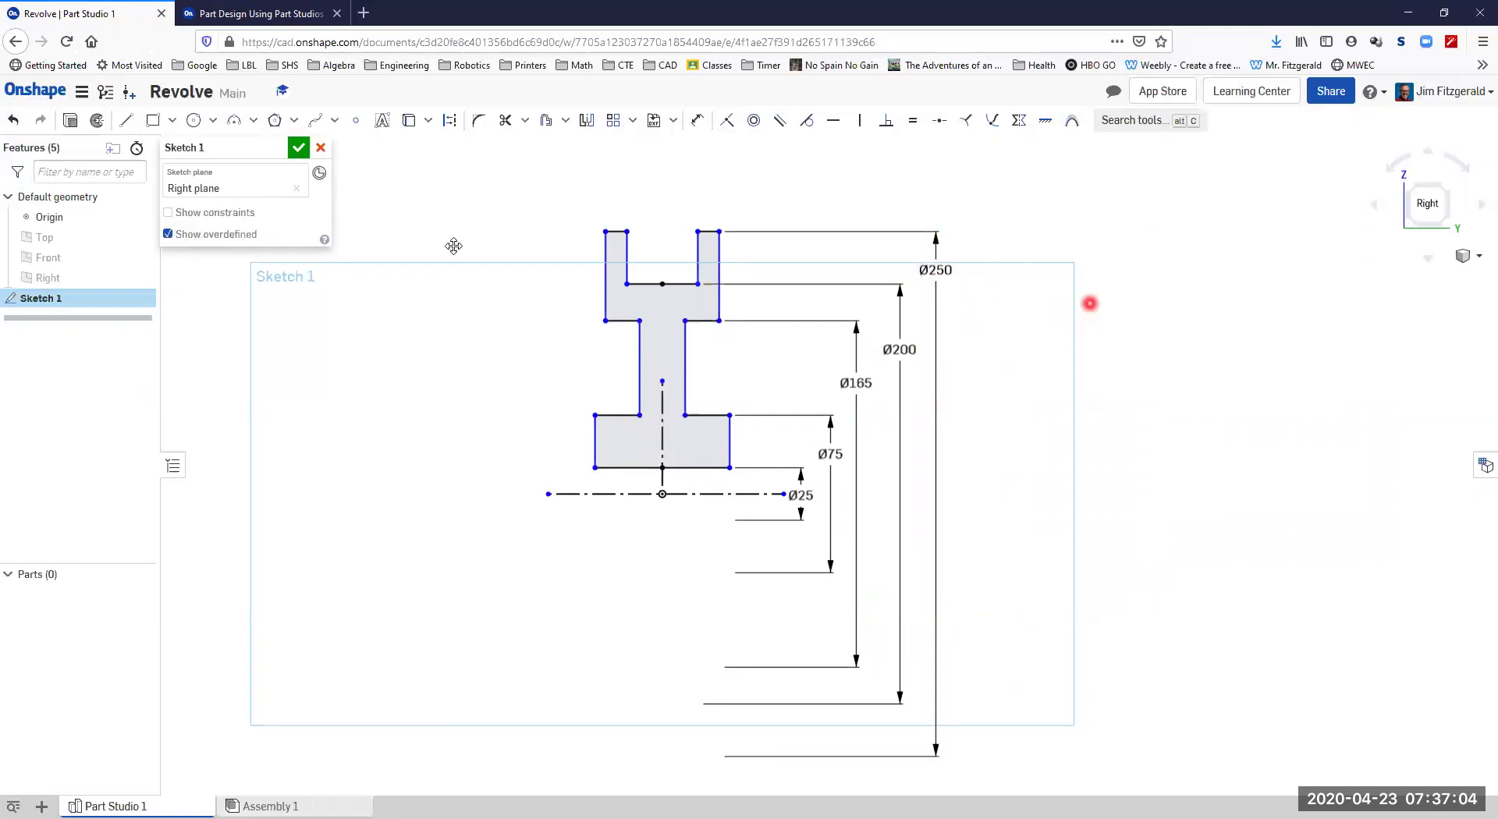
Consult slide 4 for the width dimensions and dimension the rim groove's width as 40 mm above the profile.
{"action": "left_click", "coordinate": [290, 13]}
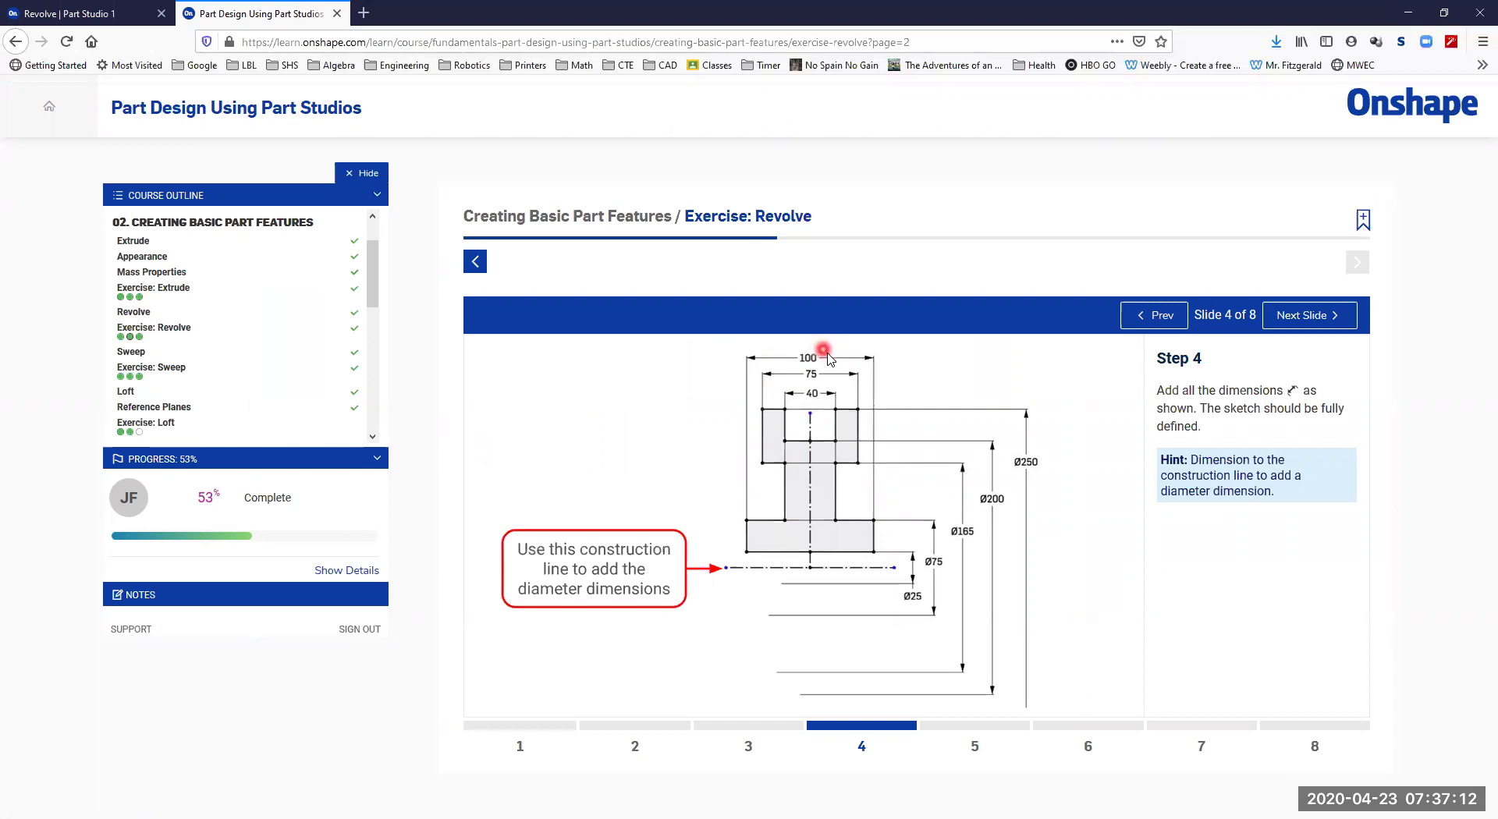
{"action": "left_click", "coordinate": [95, 14]}
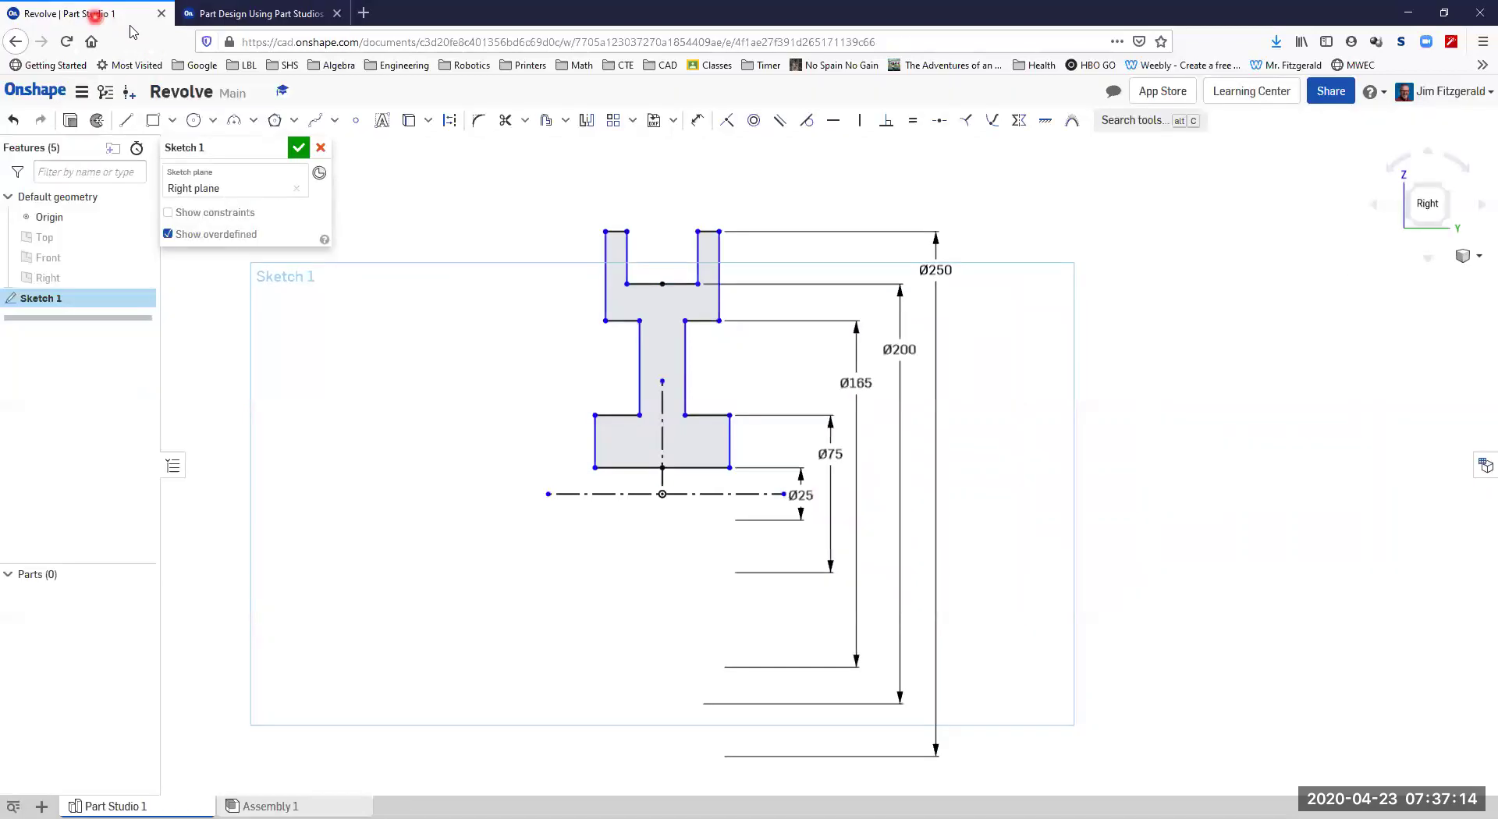
{"action": "left_click", "coordinate": [697, 120]}
{"action": "left_click", "coordinate": [680, 281]}
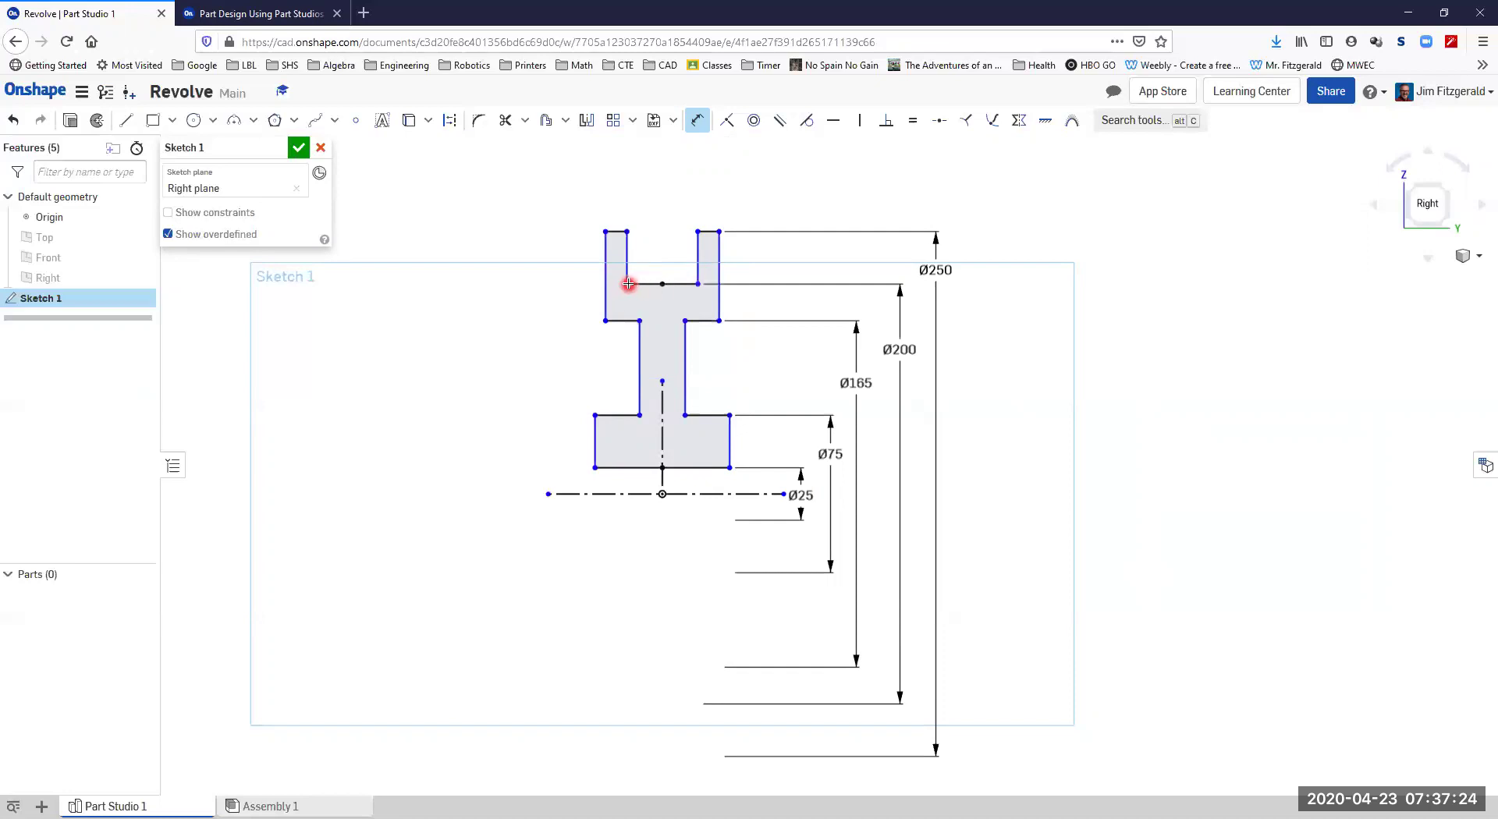
{"action": "left_click", "coordinate": [698, 284]}
{"action": "left_click", "coordinate": [659, 178]}
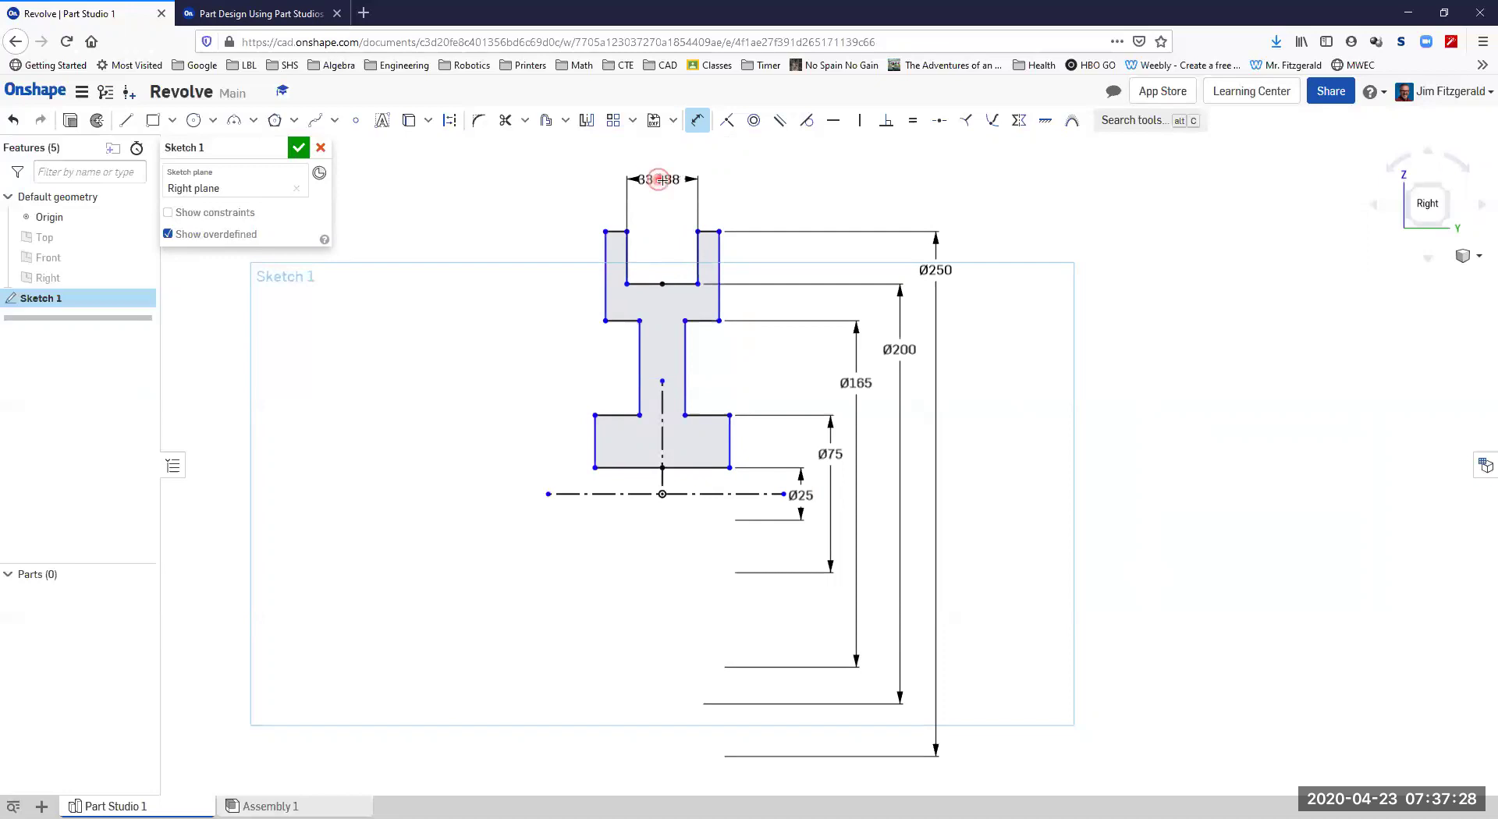
{"action": "key", "text": "Return"}
Recheck the slide and dimension the rim's overall width as 75 mm, placed above the 40 mm dimension.
{"action": "left_click", "coordinate": [277, 14]}
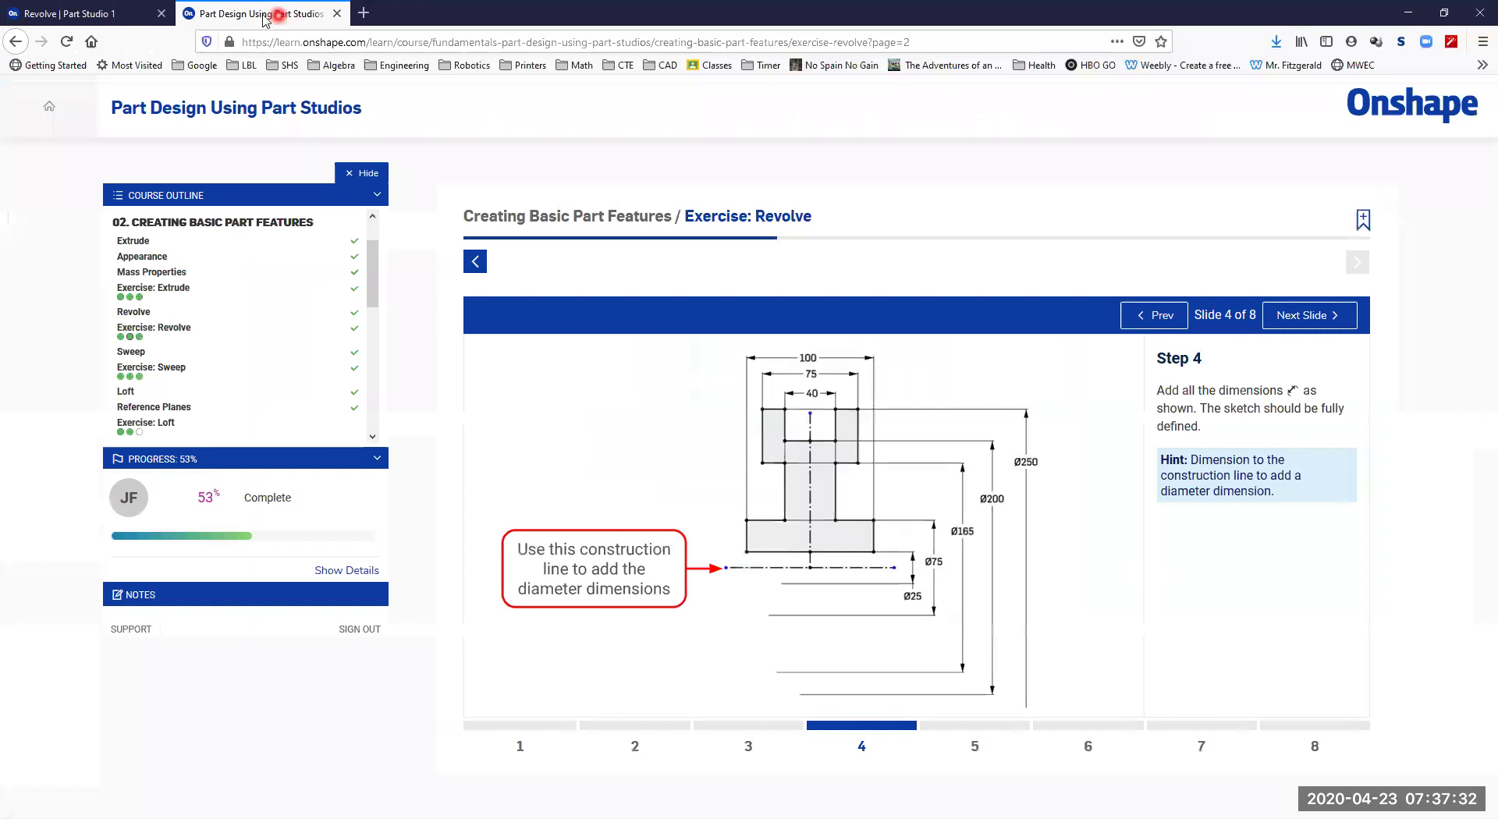
{"action": "left_click", "coordinate": [137, 14]}
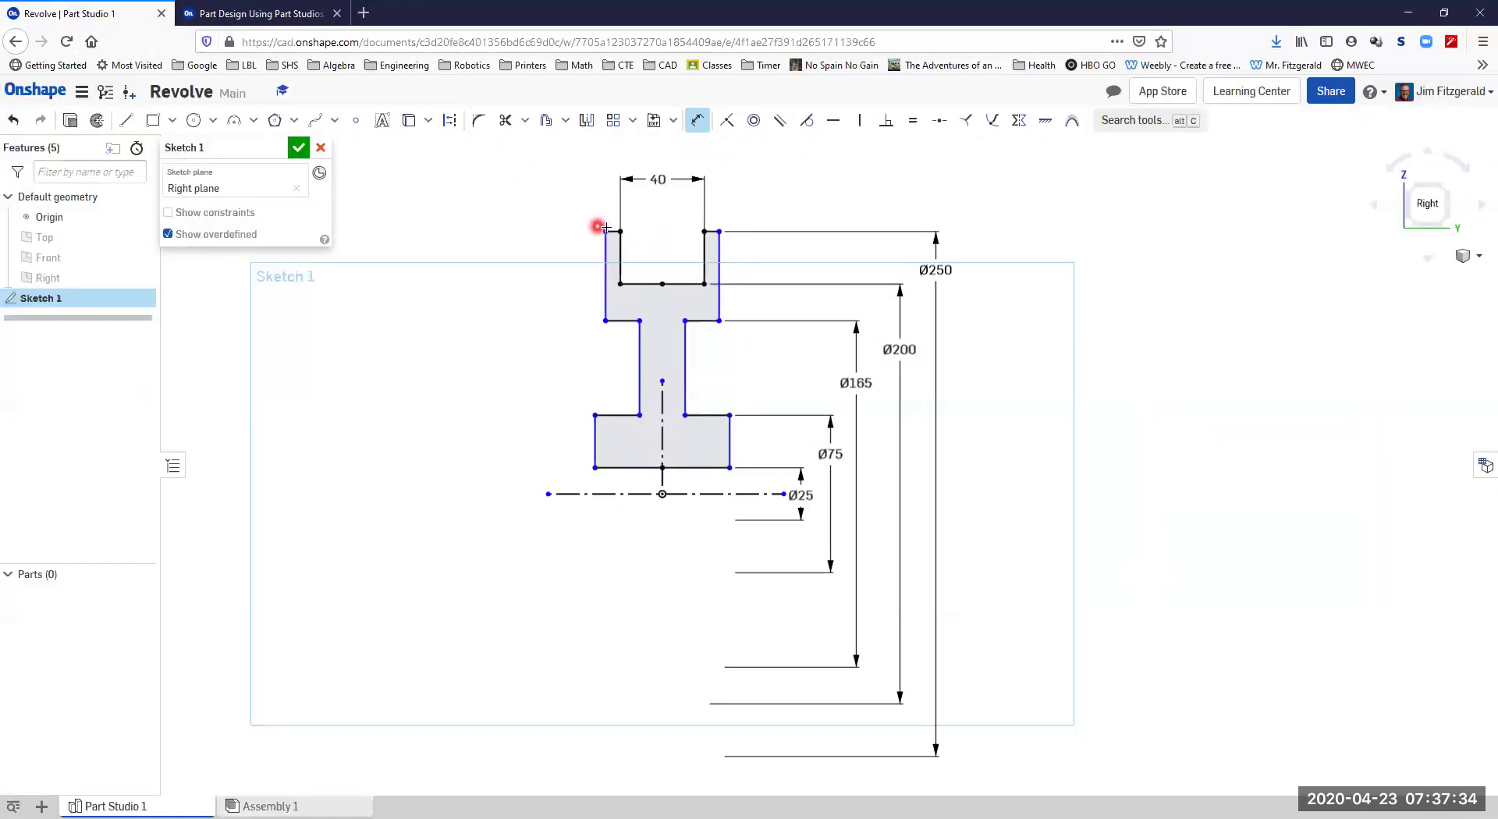
{"action": "left_click", "coordinate": [717, 230]}
{"action": "left_click", "coordinate": [668, 153]}
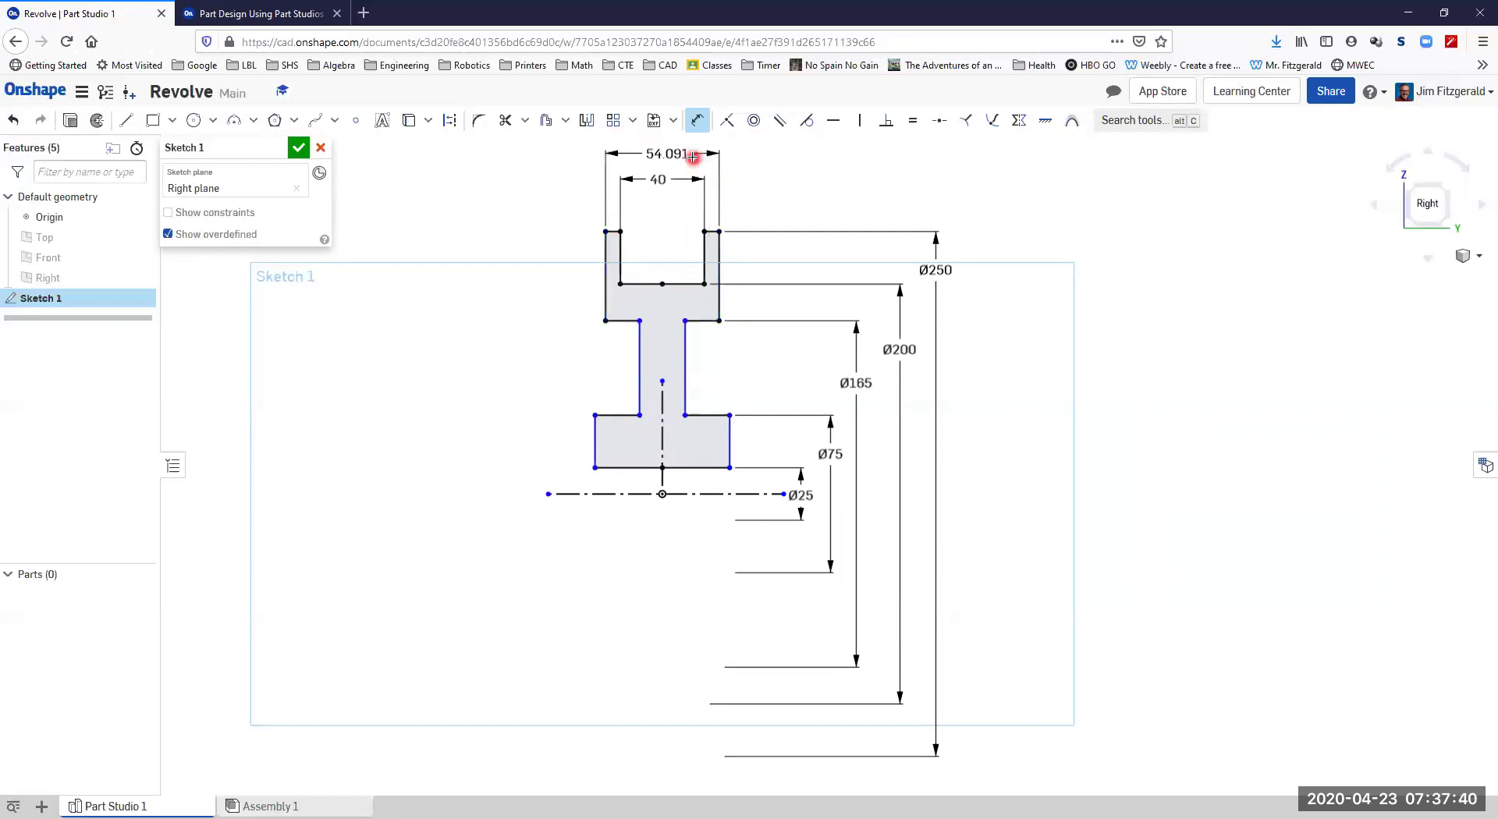
{"action": "type", "text": "75"}
{"action": "key", "text": "Return"}
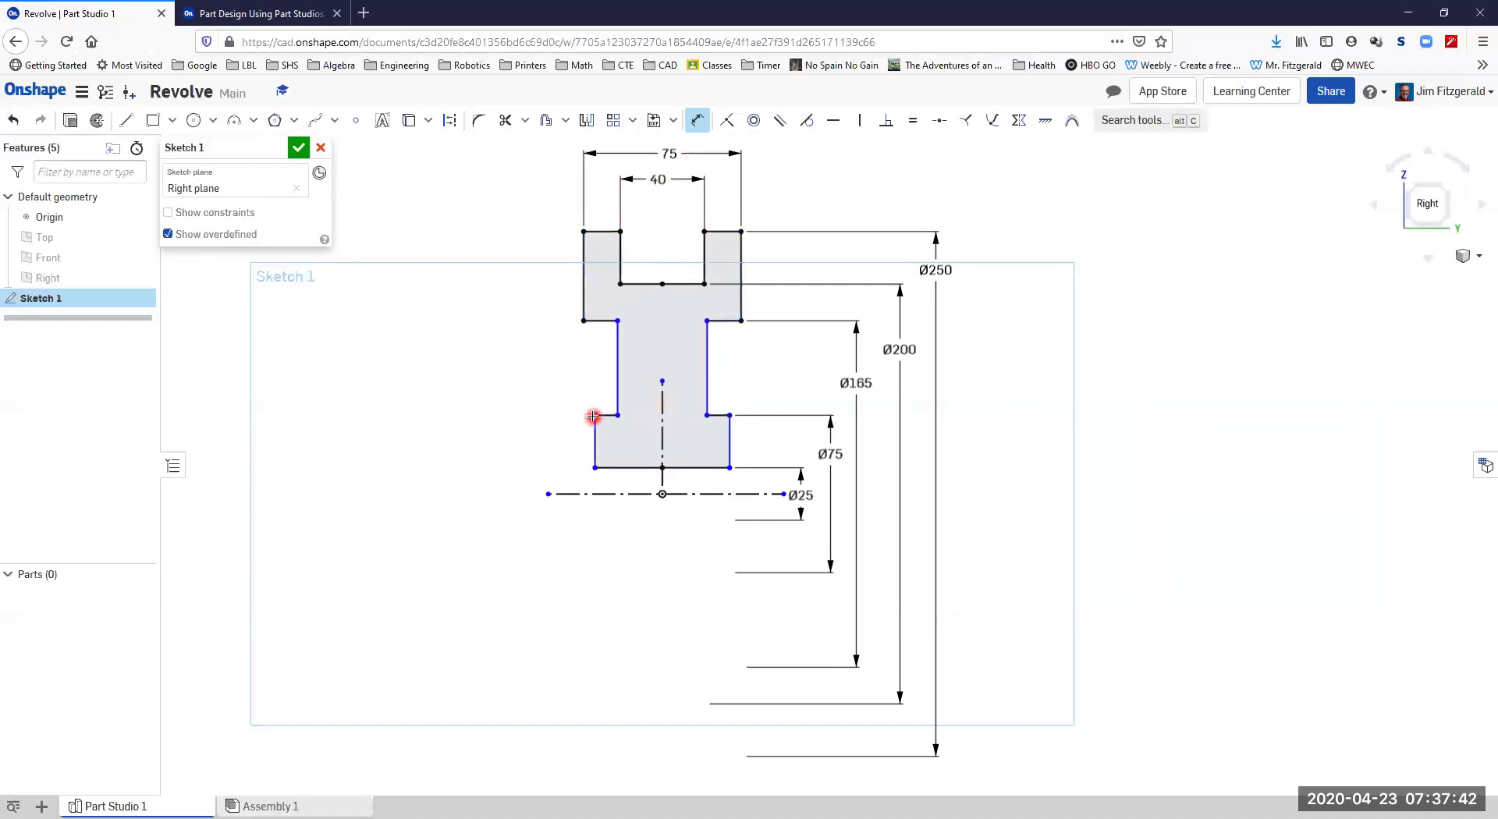
Dimension the hub's overall width as 100 mm, placed above the 75 mm dimension.
{"action": "left_click", "coordinate": [732, 414]}
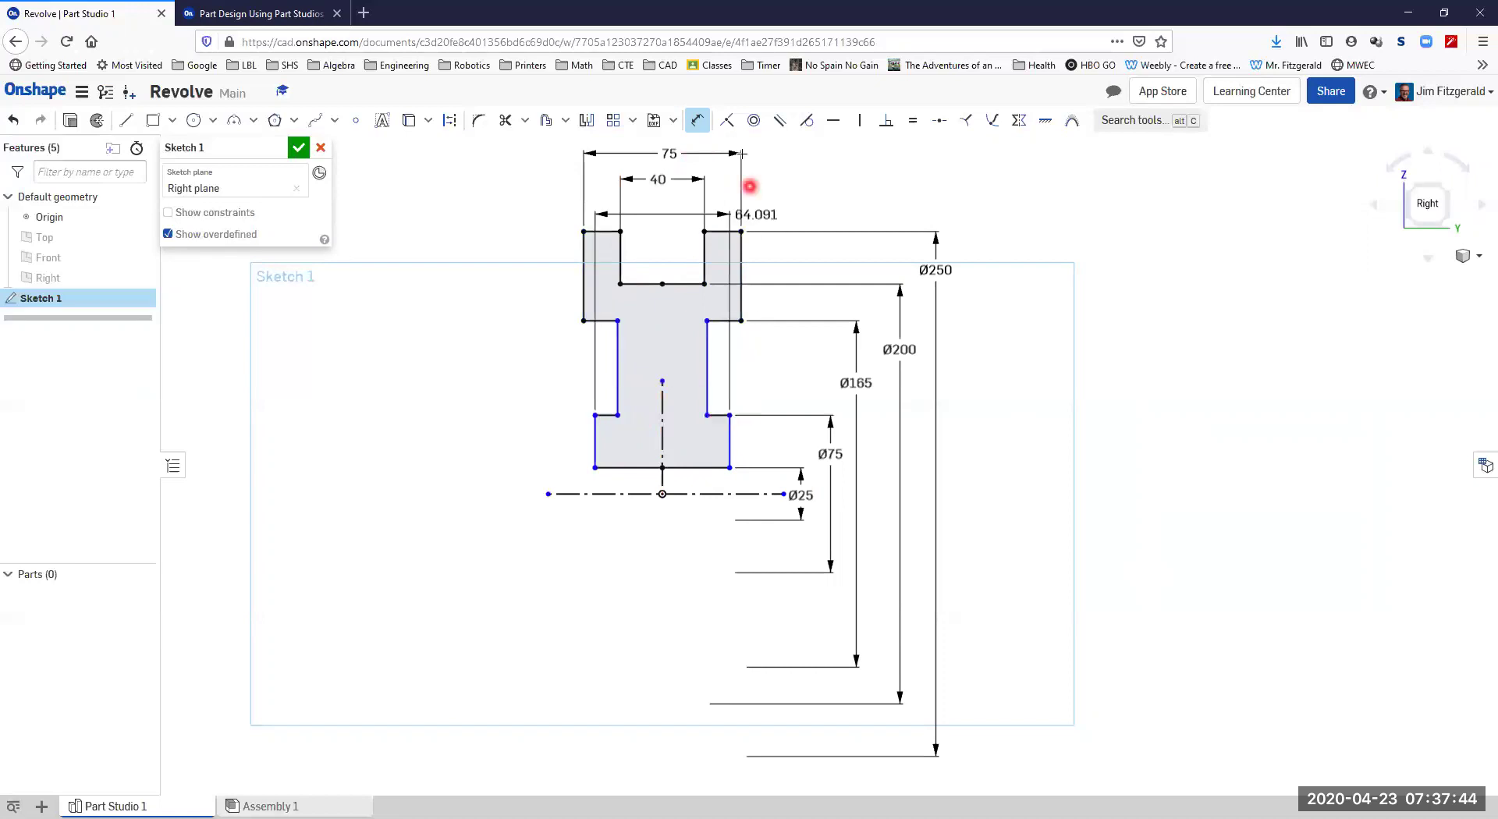
{"action": "left_click", "coordinate": [767, 168]}
{"action": "middle_click_drag", "start_coordinate": [765, 168], "coordinate": [769, 261]}
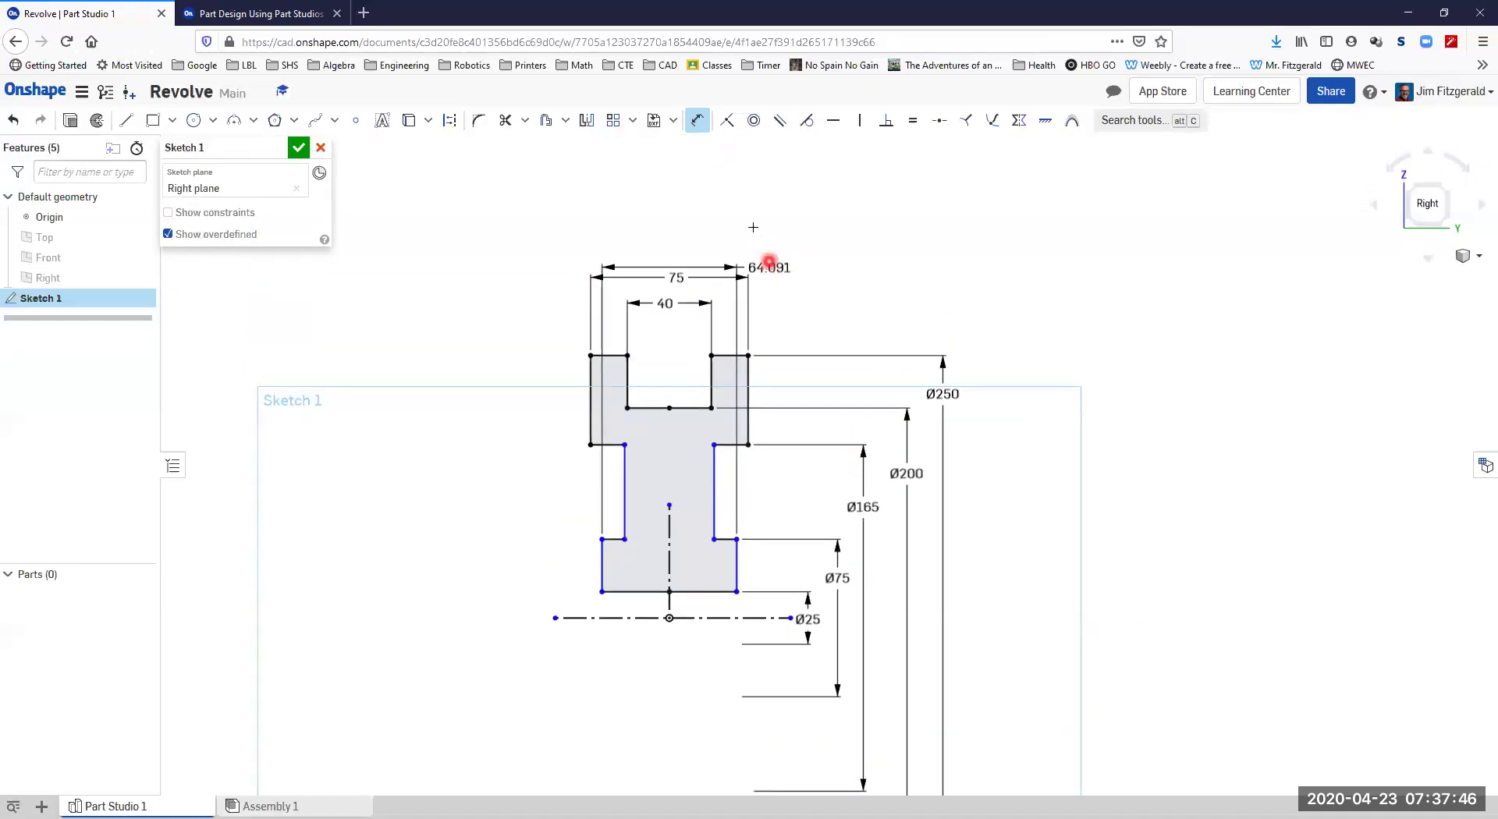
{"action": "left_click_drag", "start_coordinate": [738, 226], "coordinate": [663, 226]}
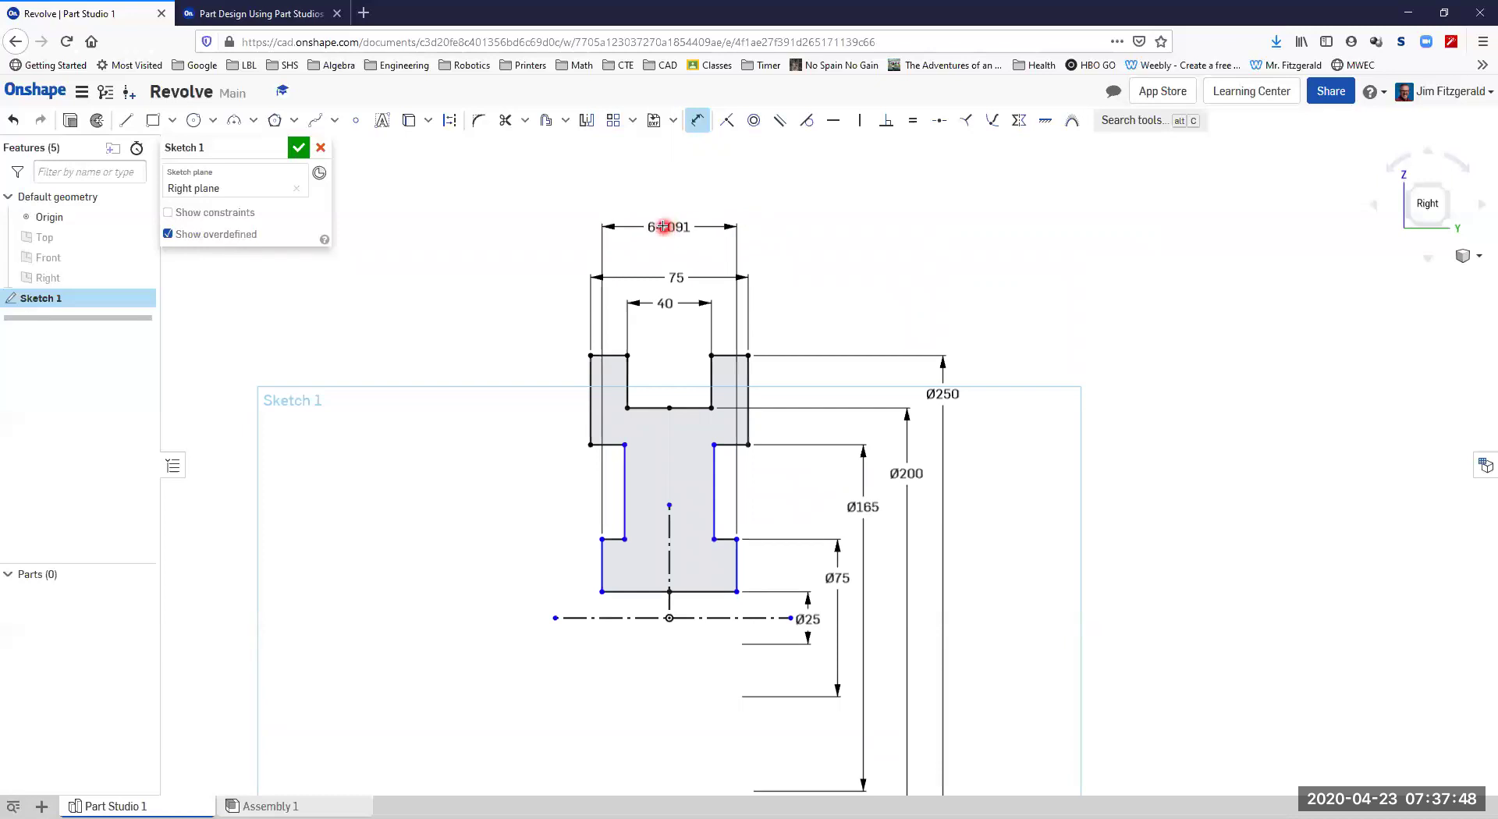
{"action": "type", "text": "100"}
{"action": "key", "text": "Return"}
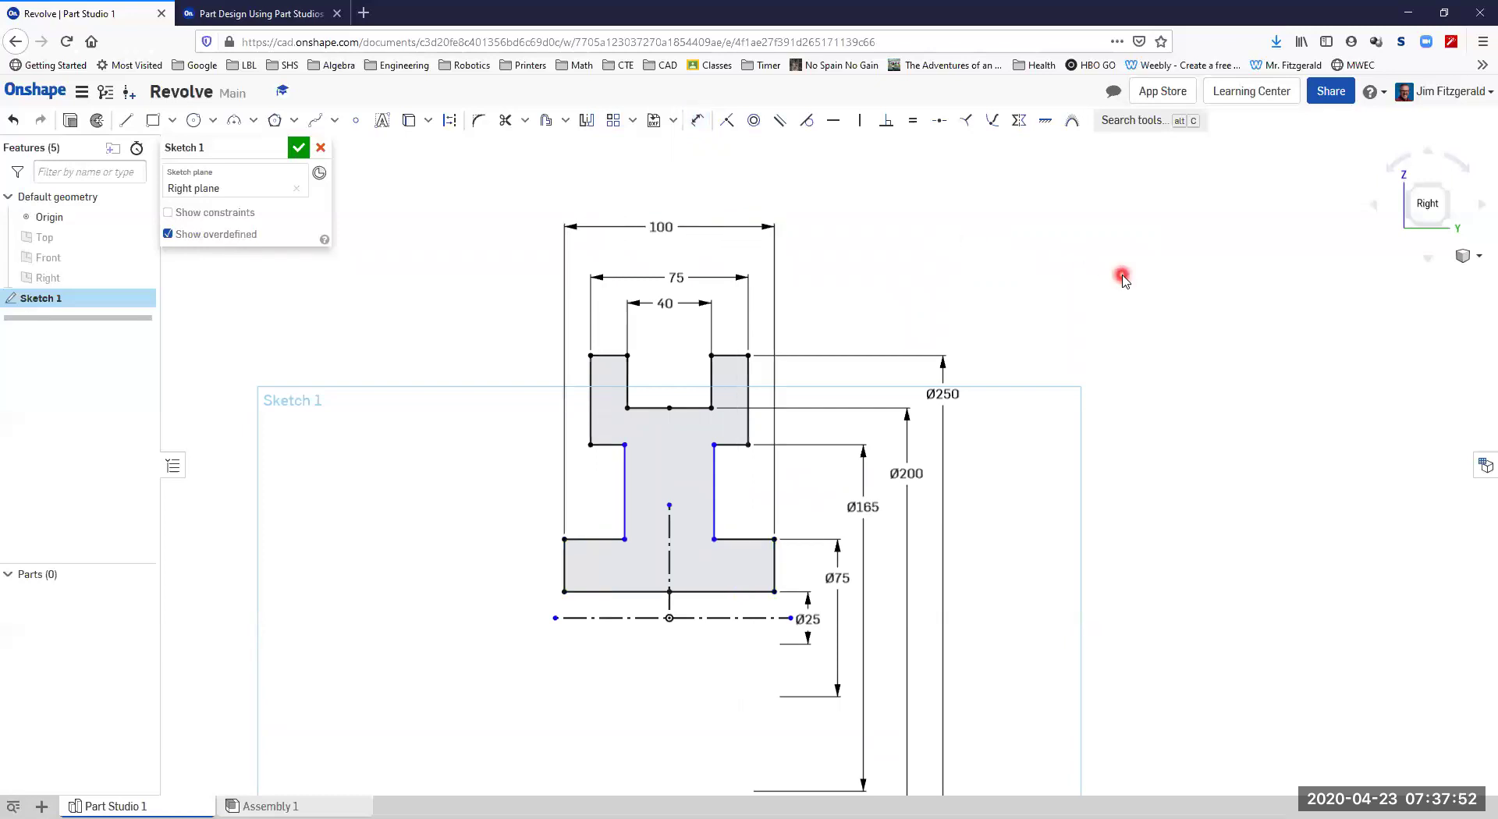
Rearrange the 40, 75 and 100 mm width dimensions above the profile so that they are evenly stacked.
{"action": "scroll", "coordinate": [1119, 279], "scroll_direction": "down", "scroll_amount": 4}
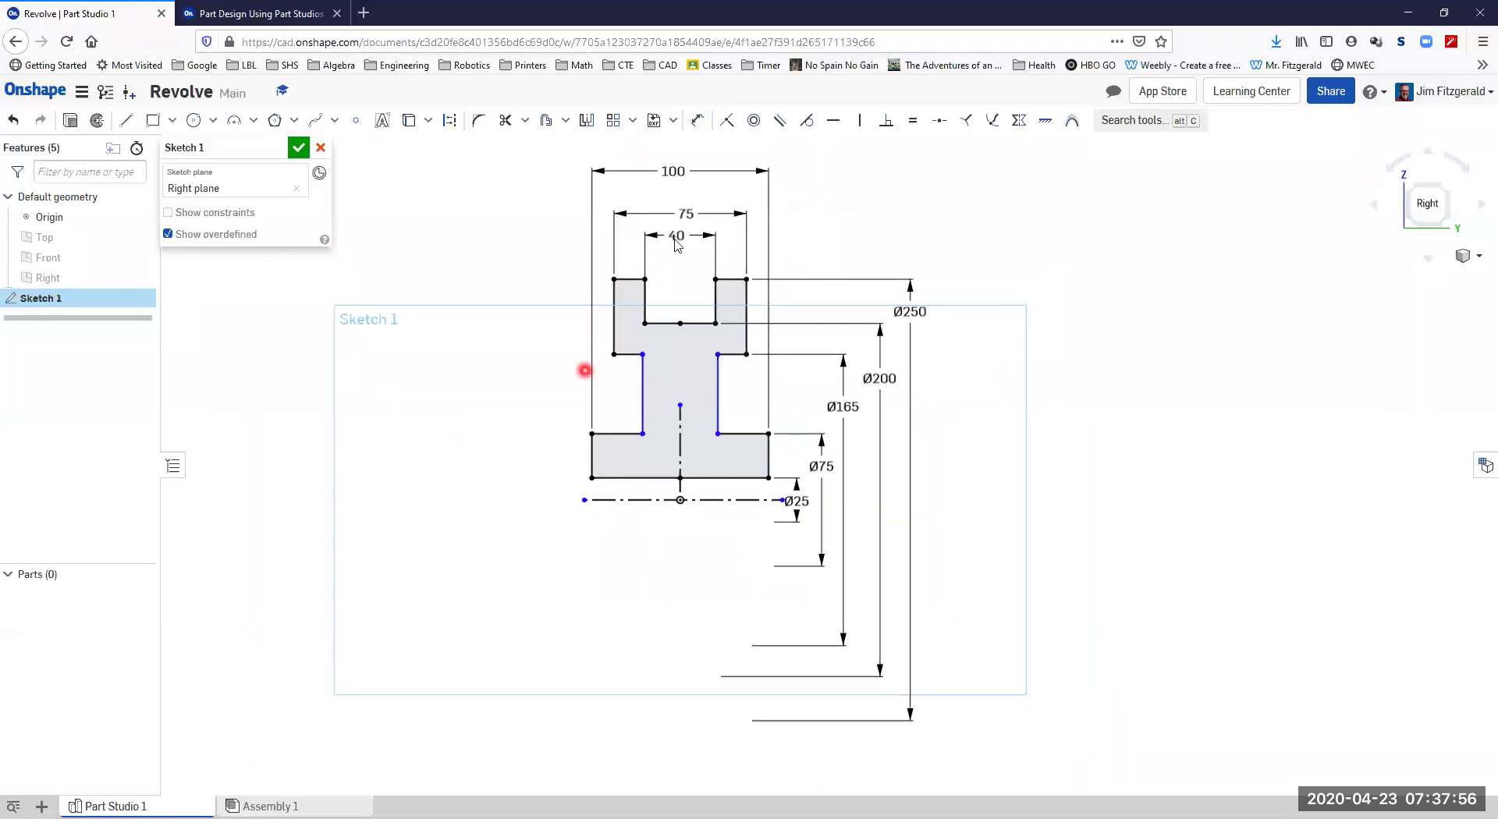
{"action": "left_click_drag", "start_coordinate": [672, 173], "coordinate": [671, 220]}
{"action": "left_click", "coordinate": [679, 421]}
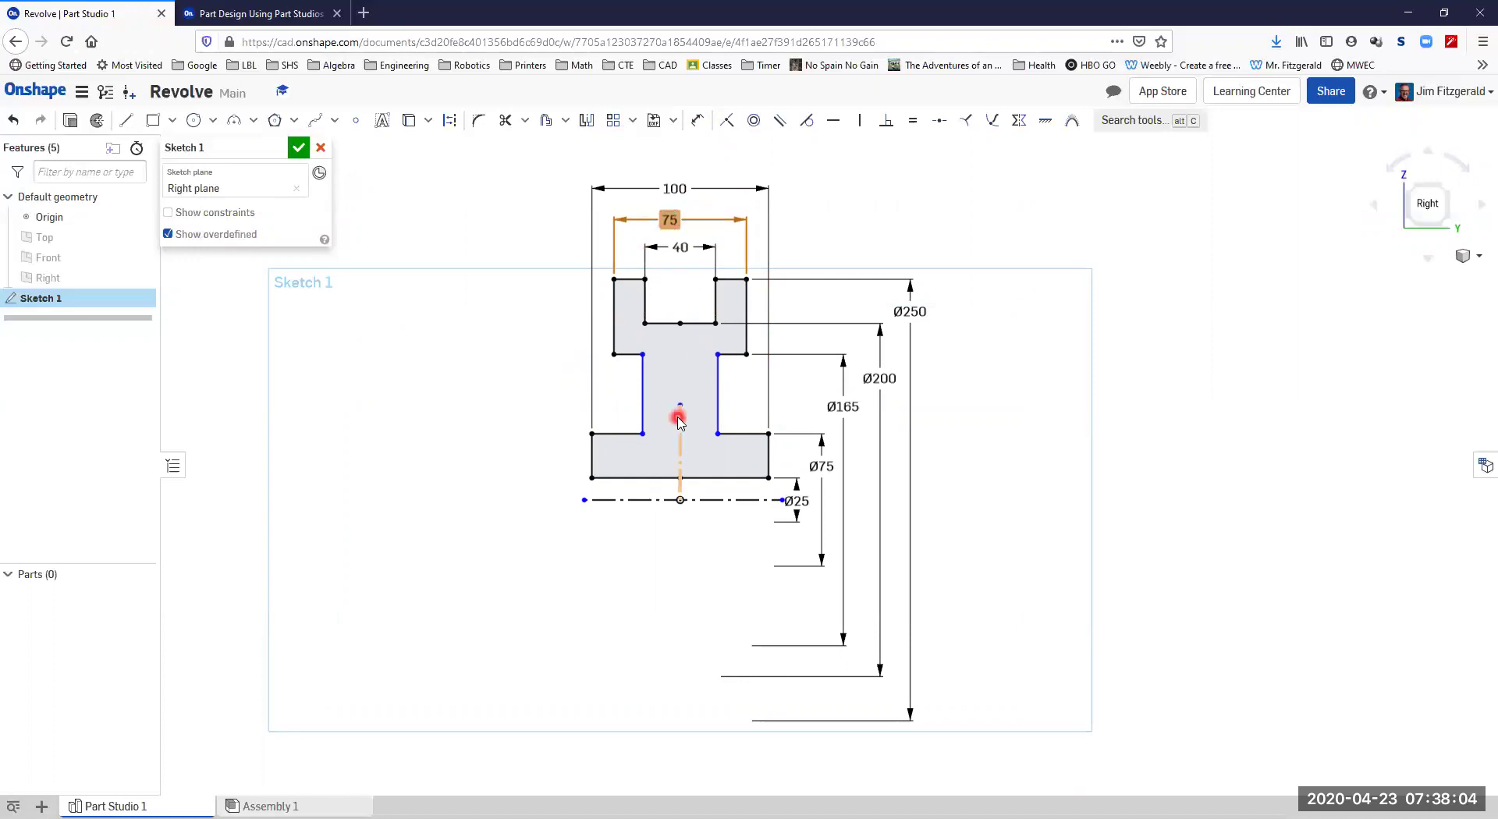
{"action": "left_click", "coordinate": [1206, 484]}
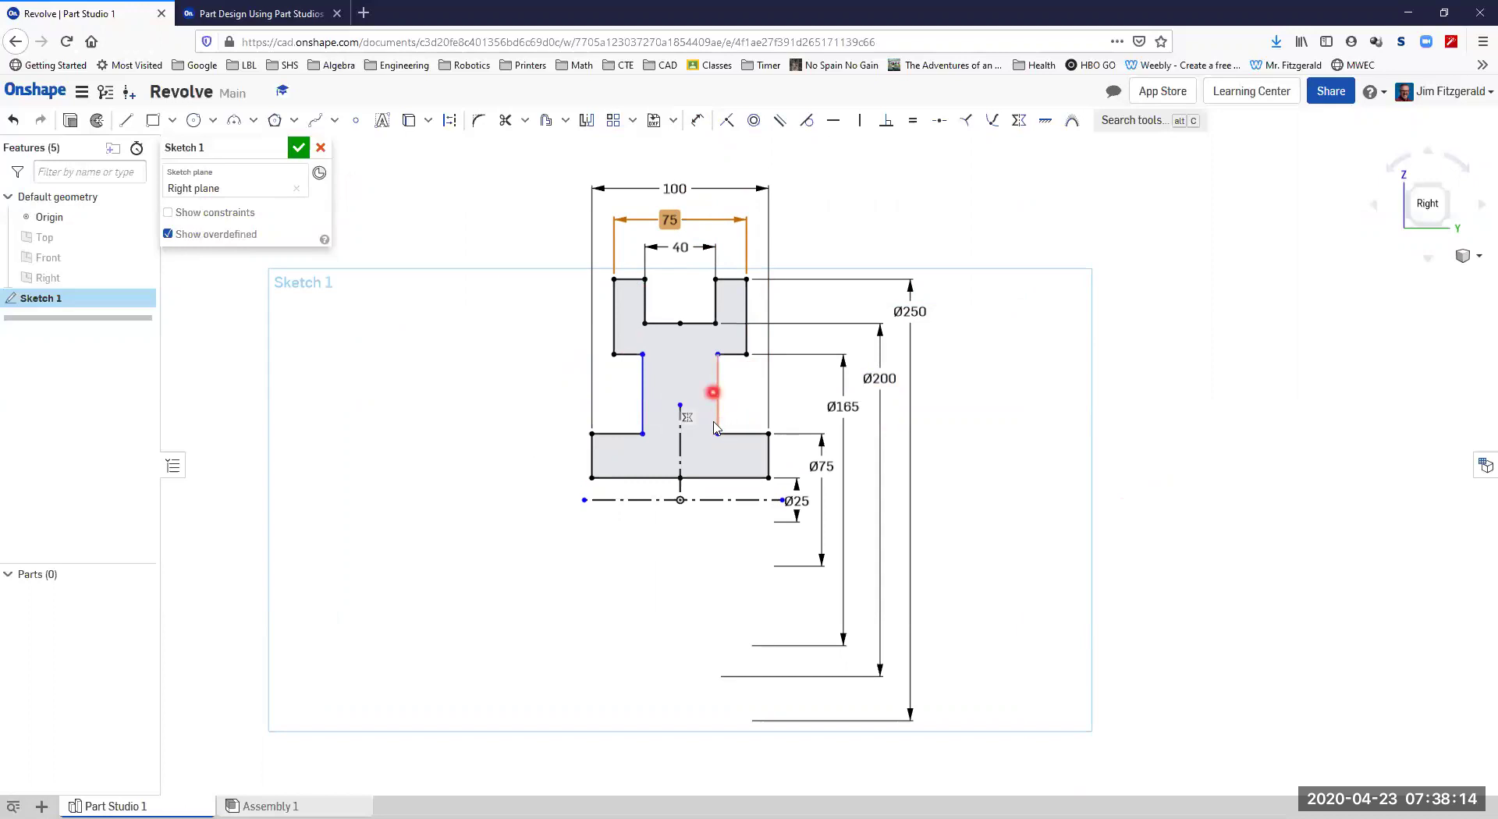
Check the web edges against slide 4 and vertically align the web's upper corner with the rim groove's bottom corner.
{"action": "left_click", "coordinate": [711, 398]}
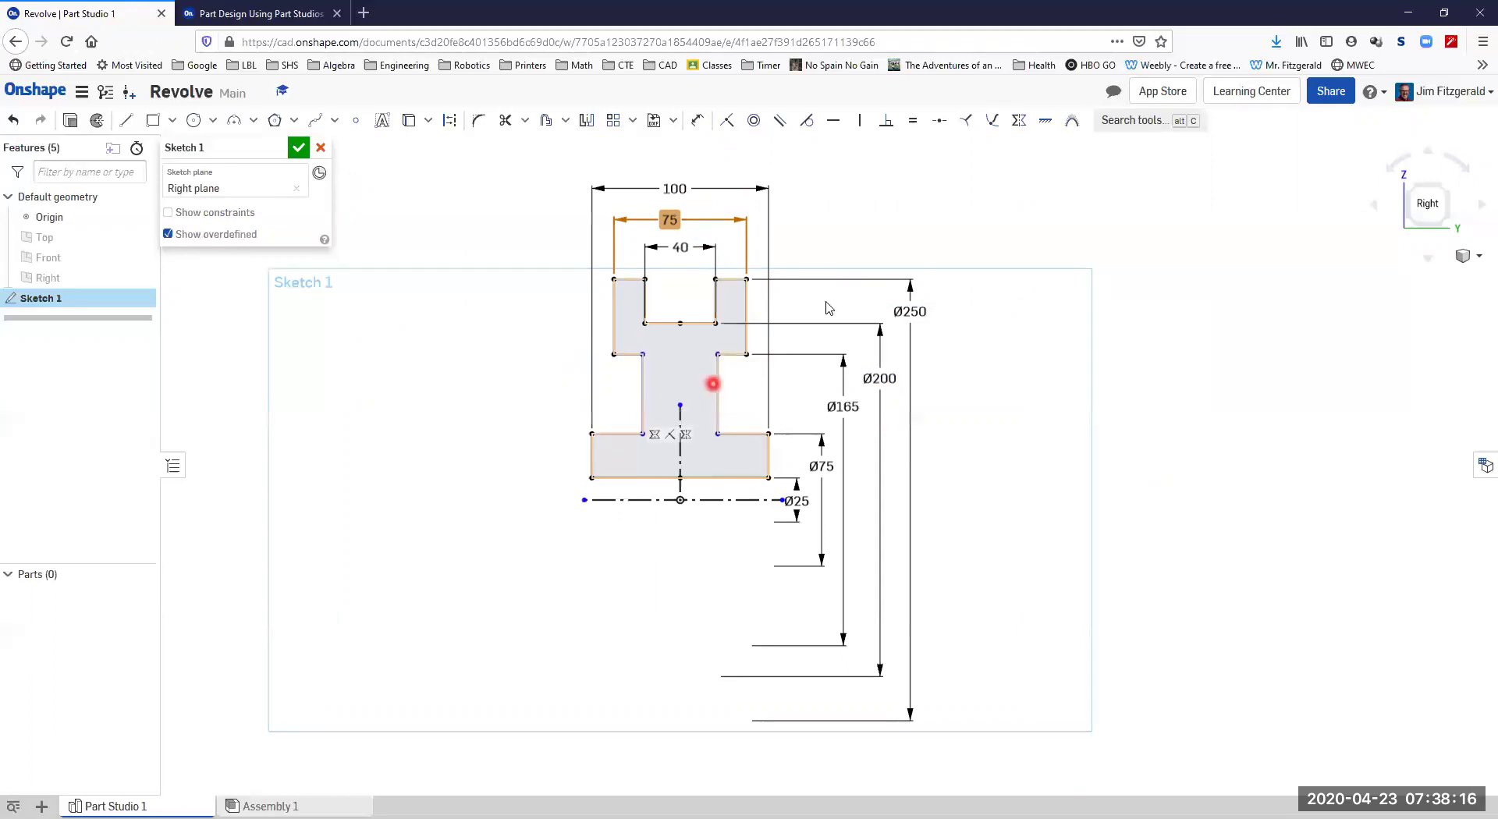
{"action": "left_click", "coordinate": [269, 14]}
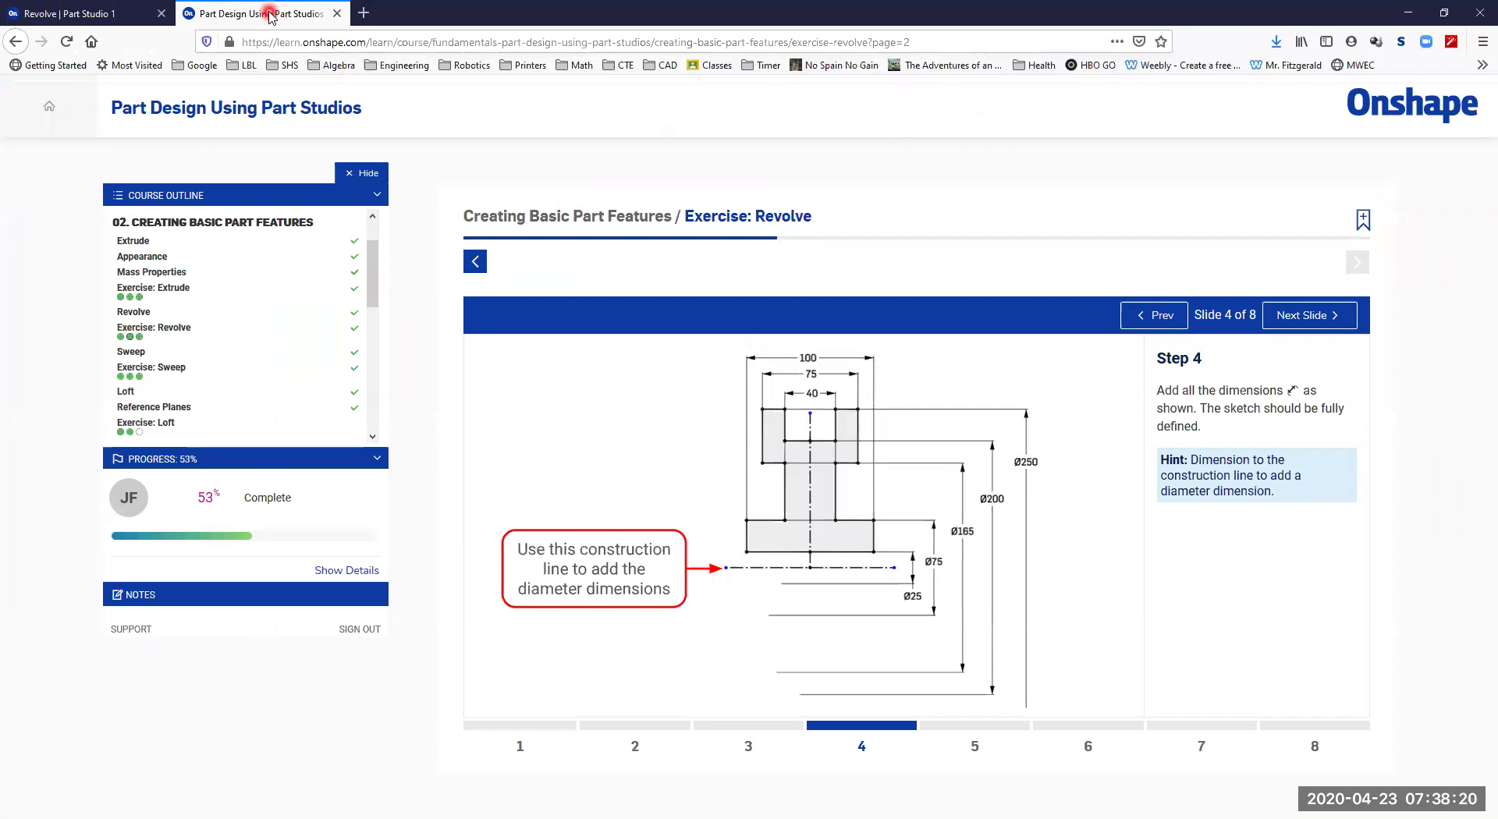
{"action": "left_click", "coordinate": [780, 532]}
{"action": "left_click", "coordinate": [110, 17]}
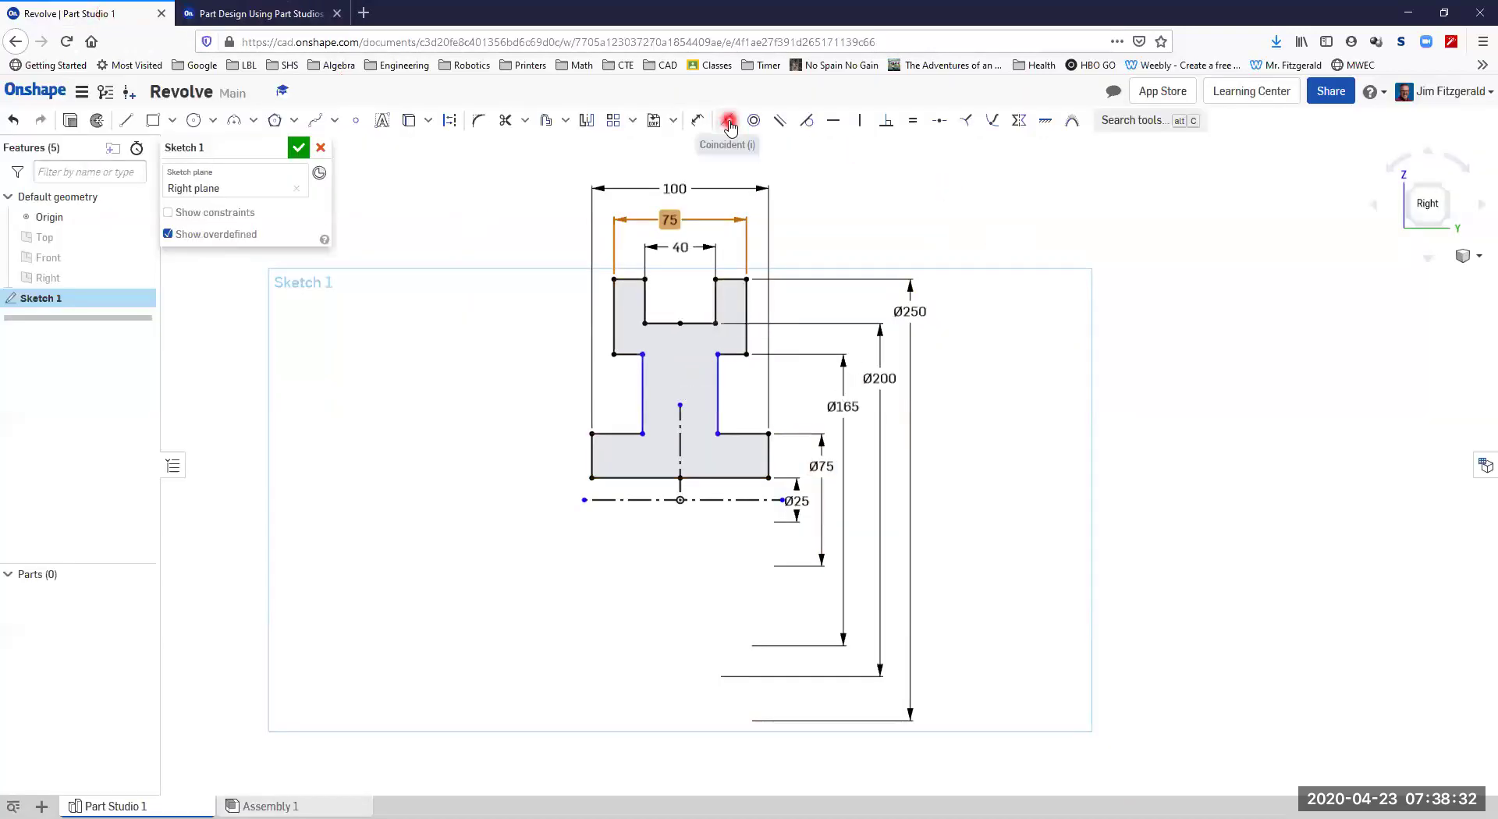
{"action": "left_click", "coordinate": [858, 120]}
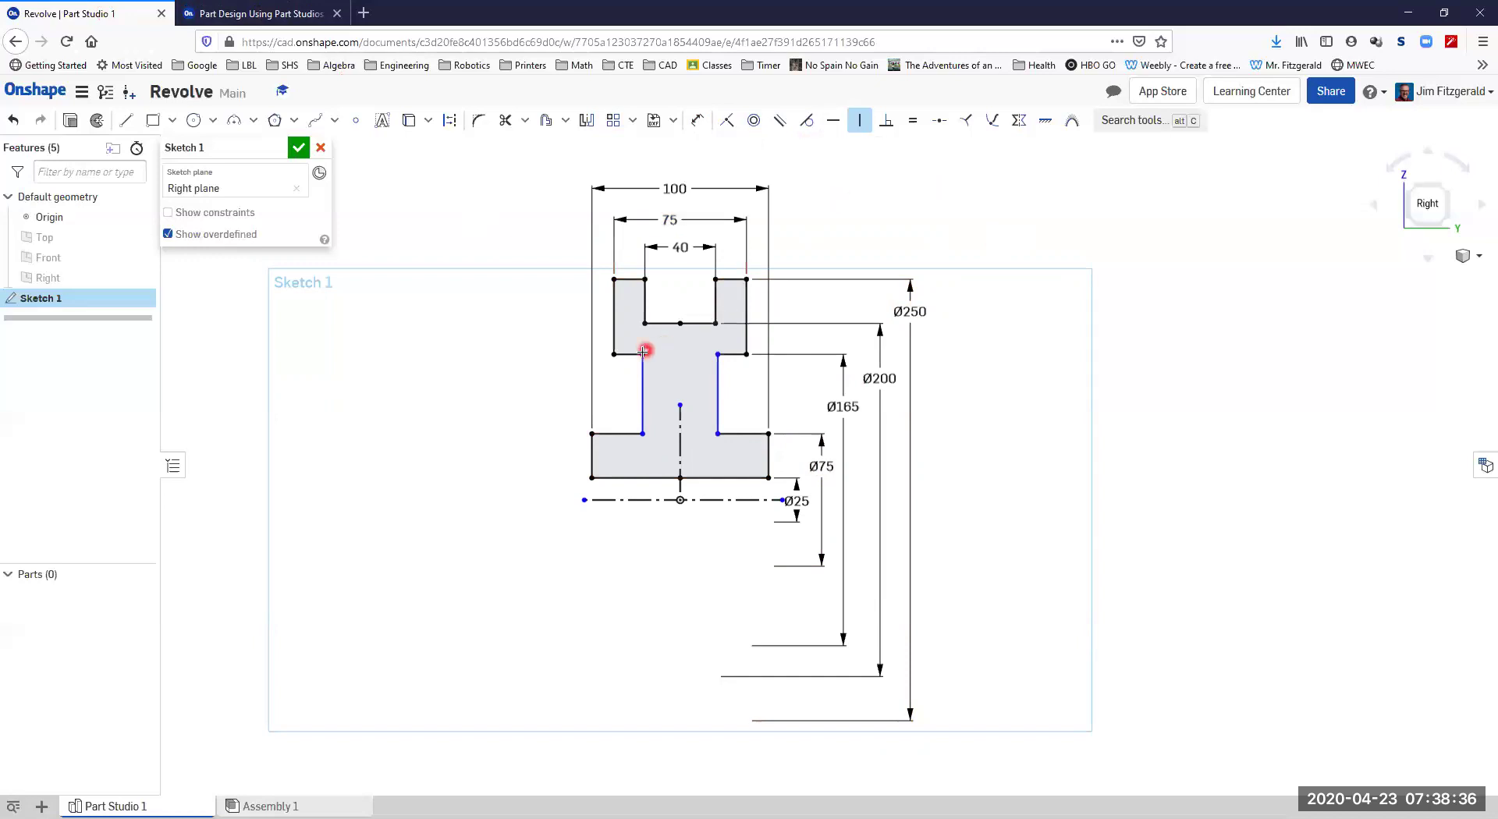
{"action": "left_click", "coordinate": [647, 324]}
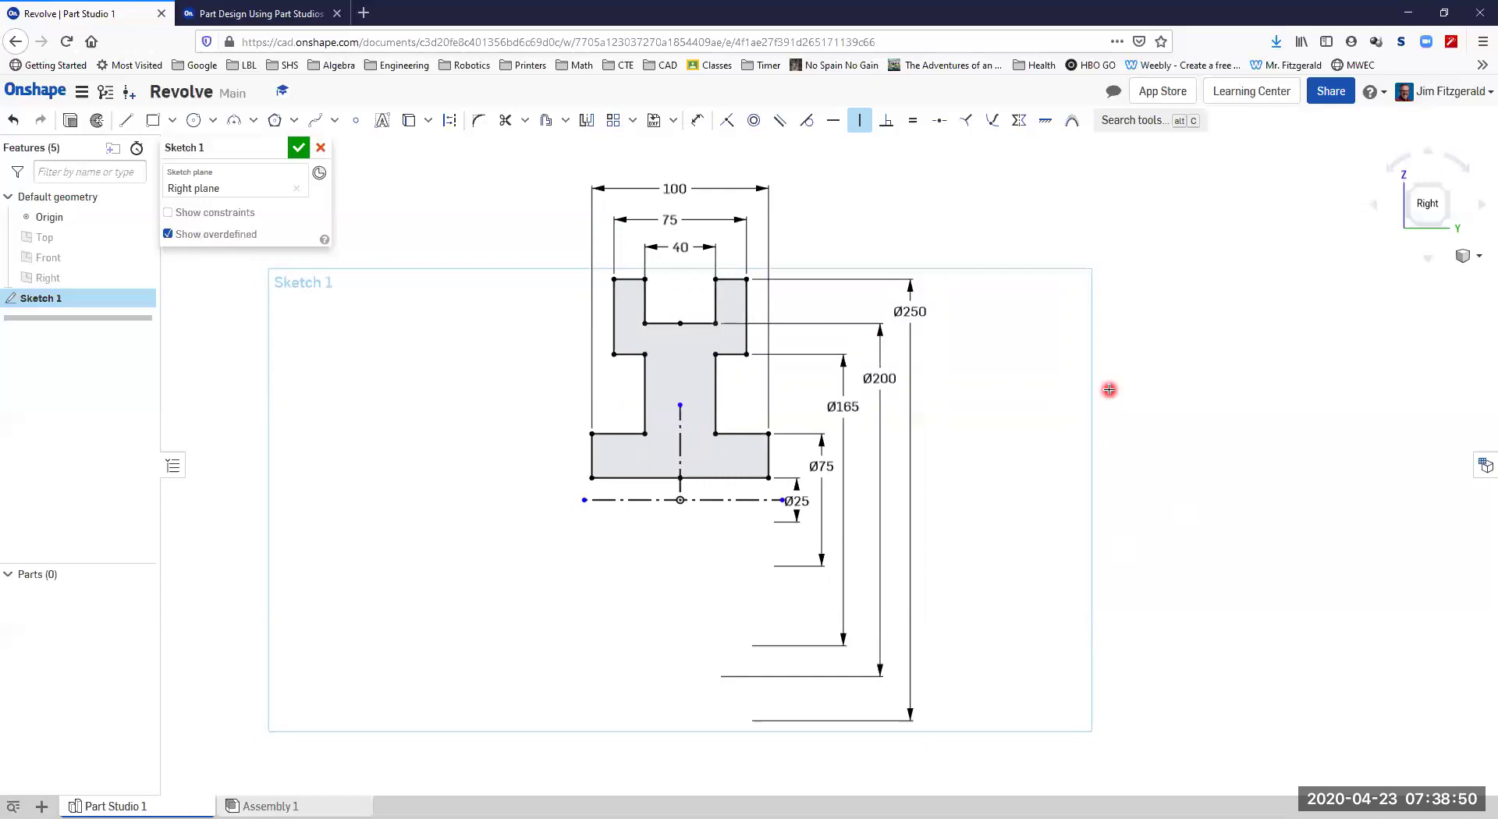
Consult slide 5 for the Revolve instructions and finish the wheel profile sketch.
{"action": "left_click", "coordinate": [269, 15]}
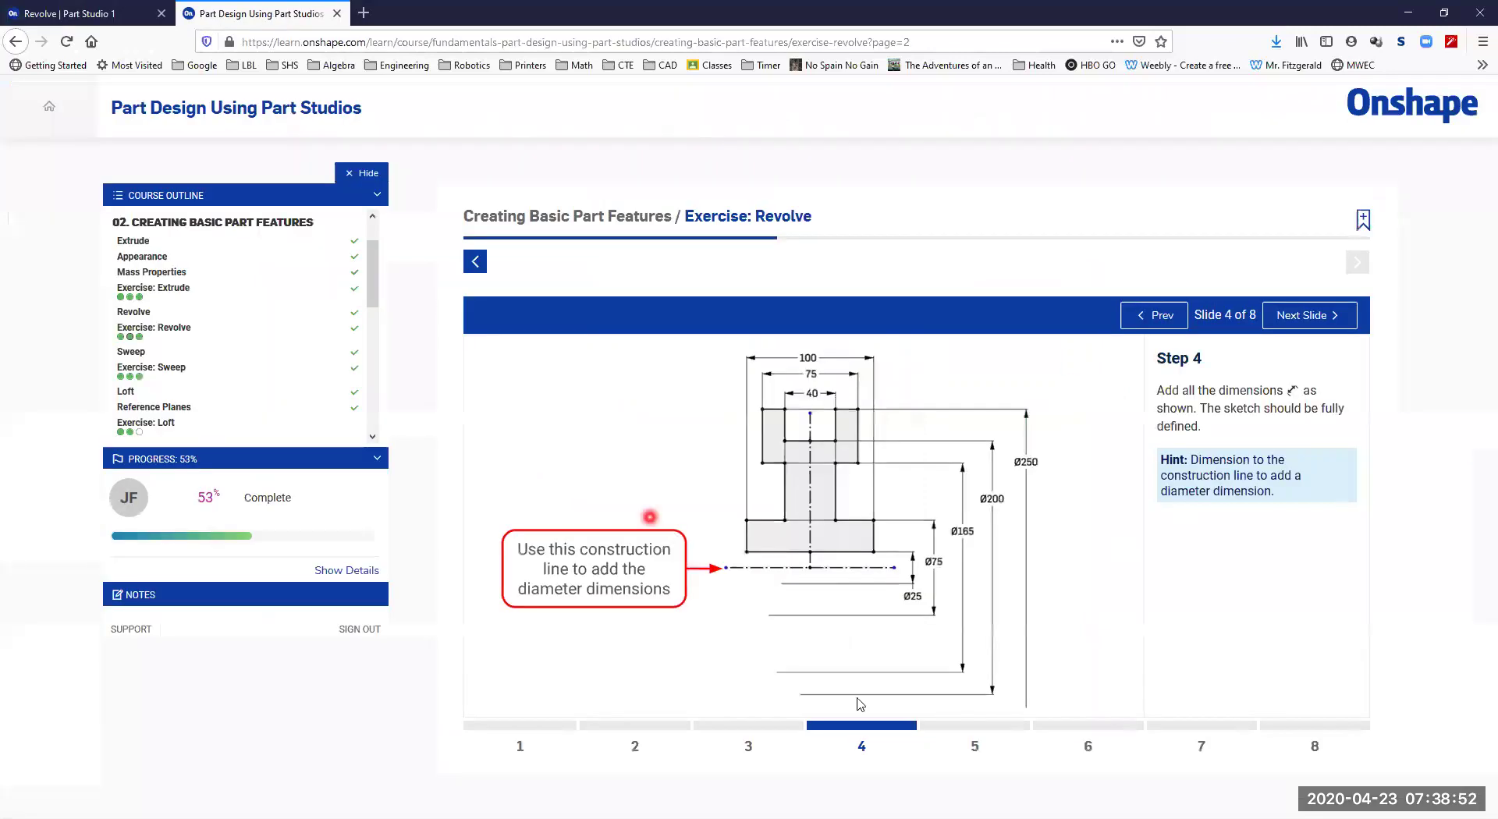
{"action": "left_click", "coordinate": [977, 738]}
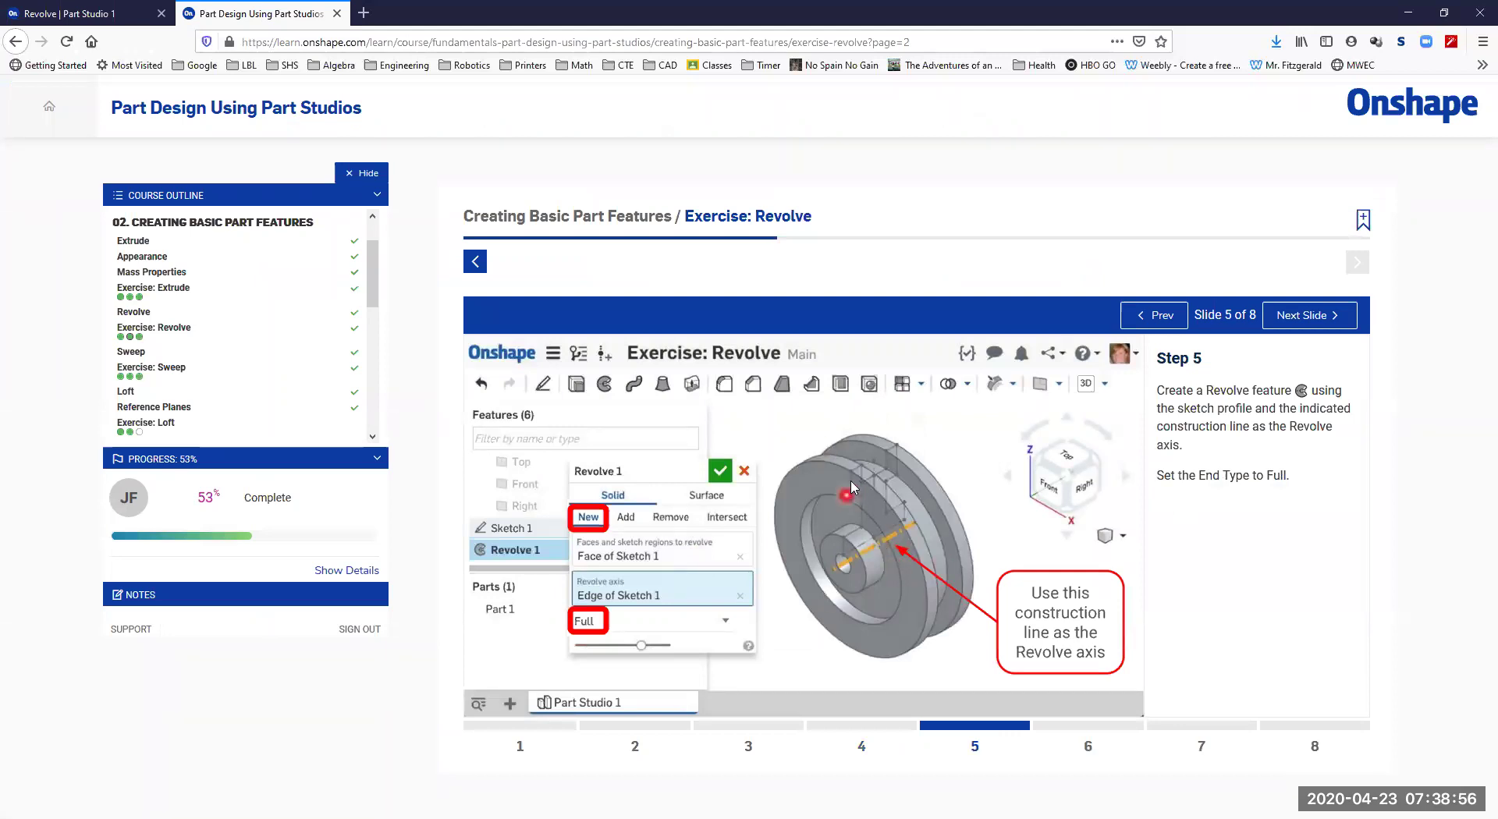
{"action": "left_click", "coordinate": [70, 14]}
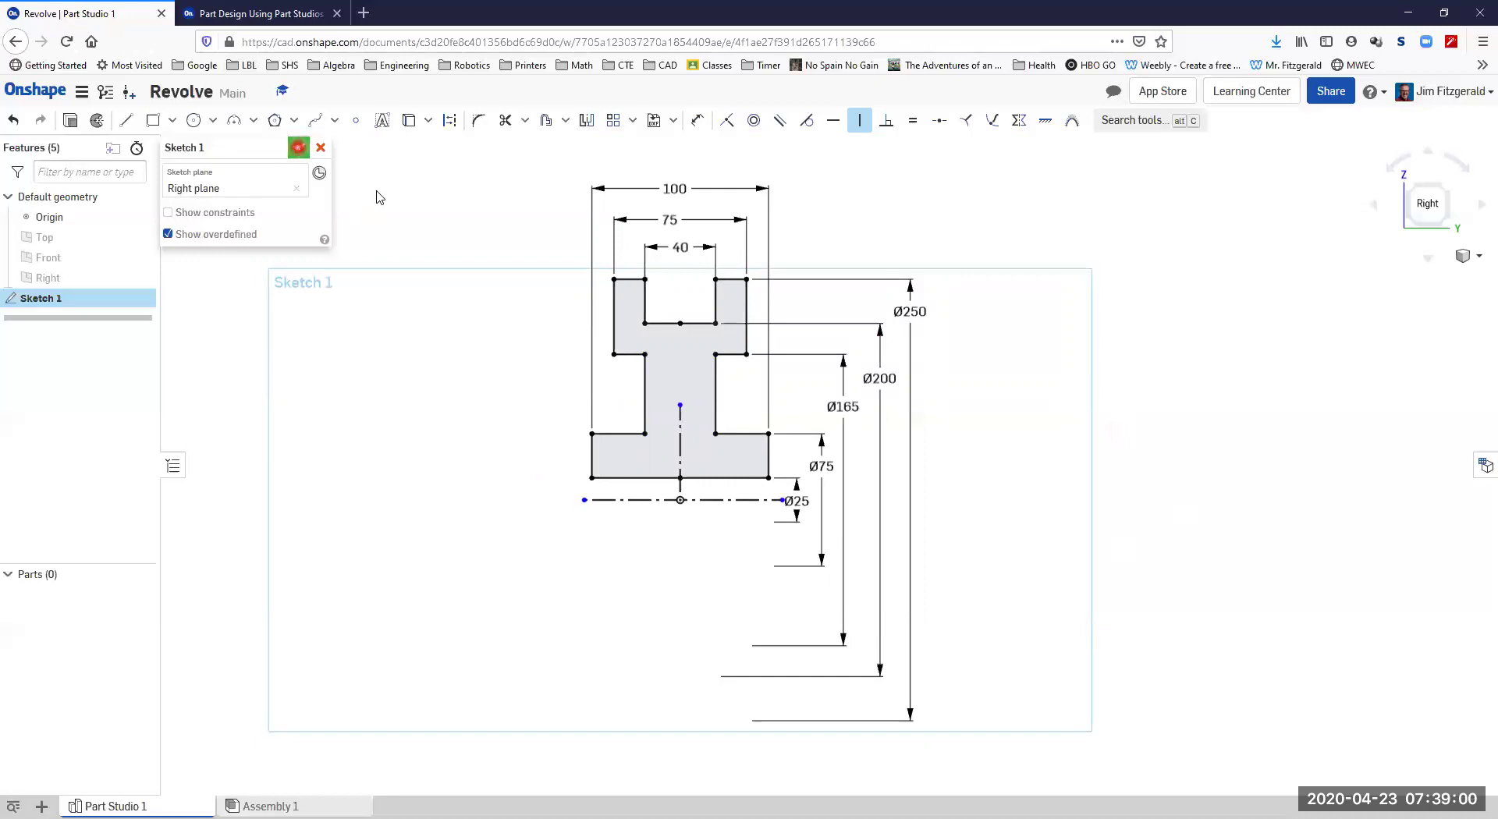
{"action": "left_click", "coordinate": [426, 222]}
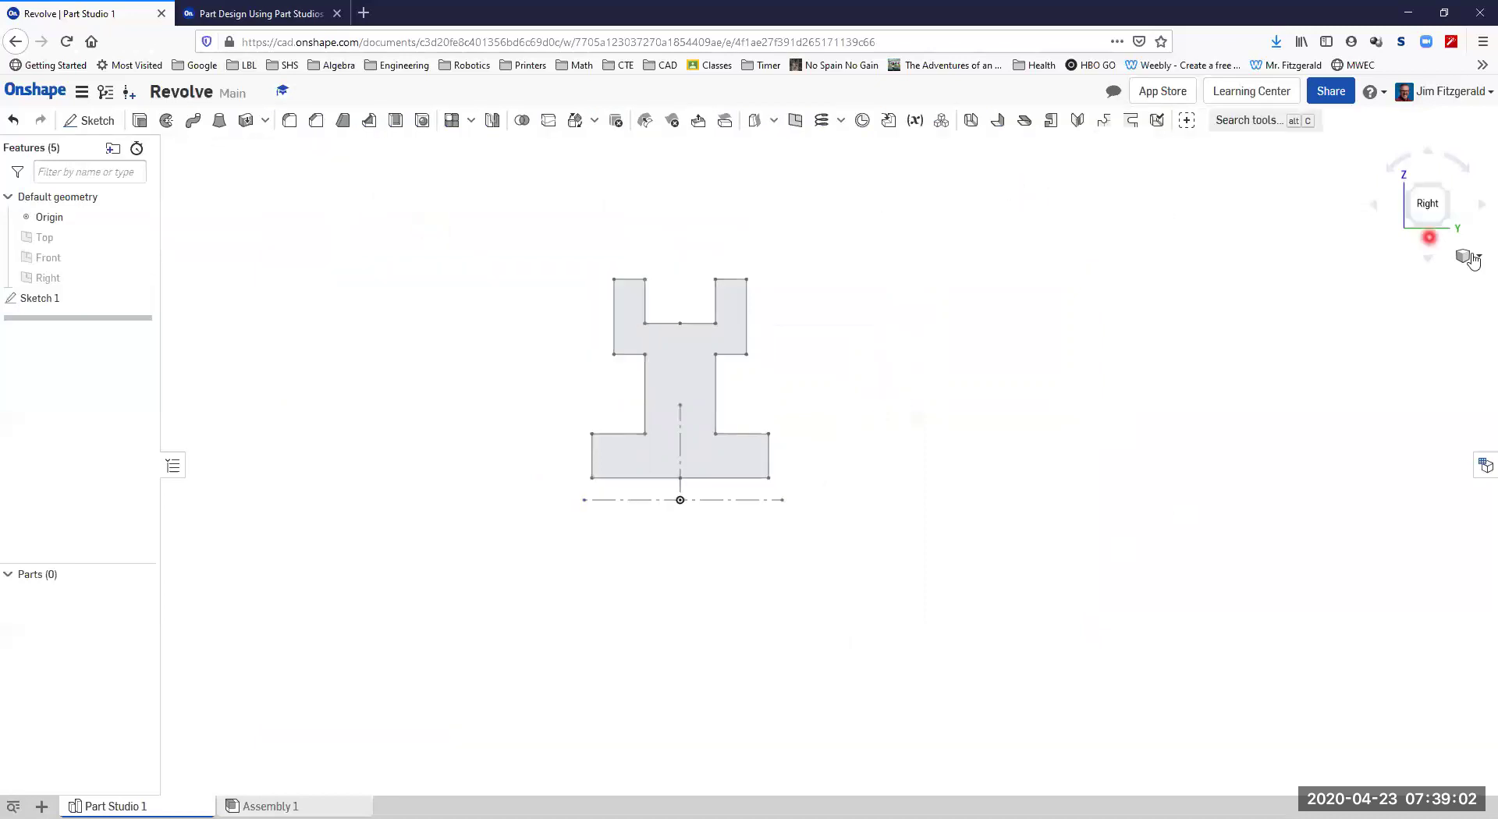
Set up a new solid Full Revolve of the wheel profile about the horizontal construction line.
{"action": "left_click", "coordinate": [1446, 227]}
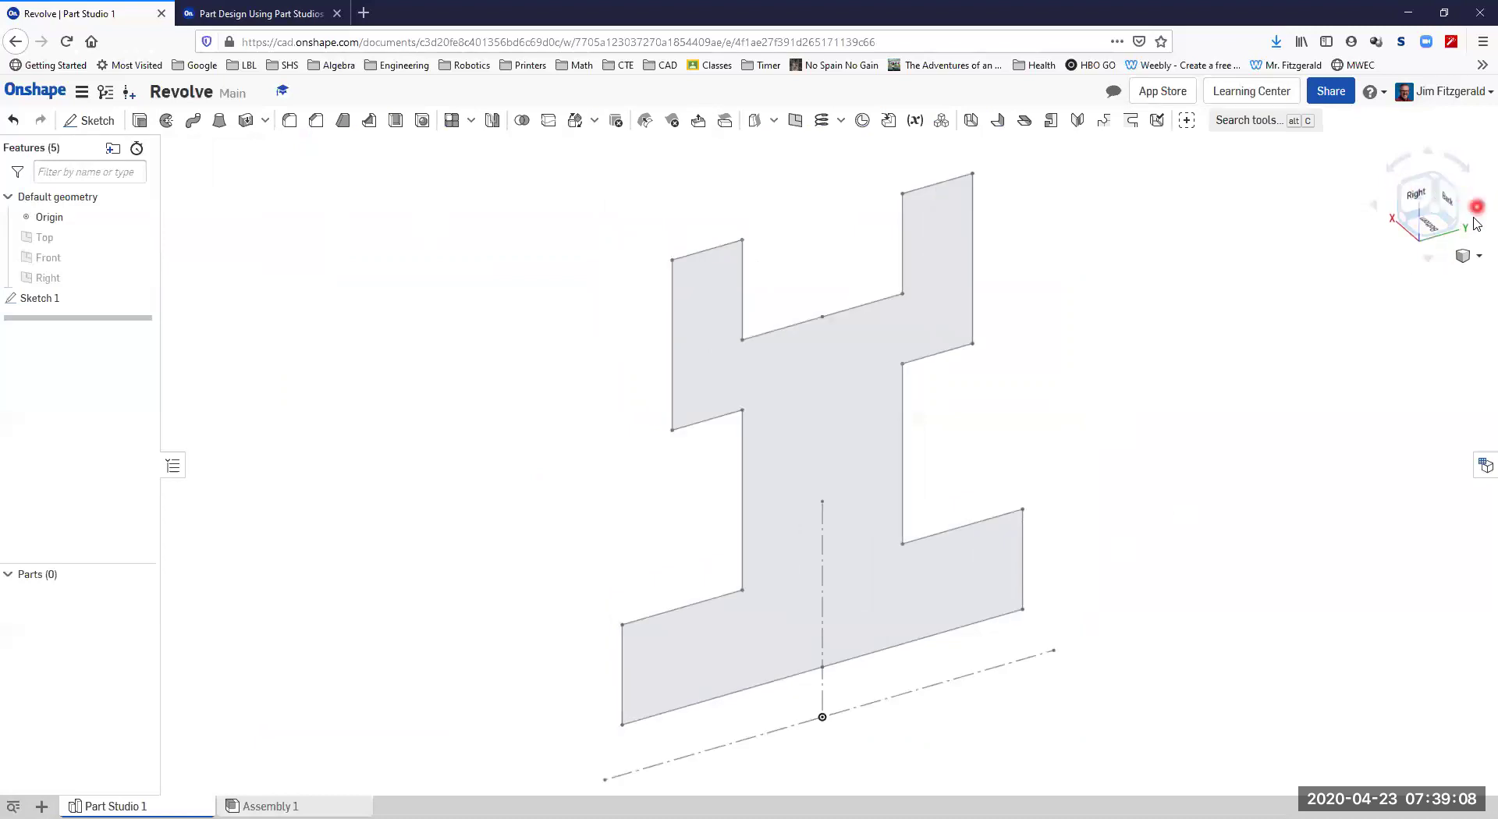
{"action": "left_click", "coordinate": [1434, 173]}
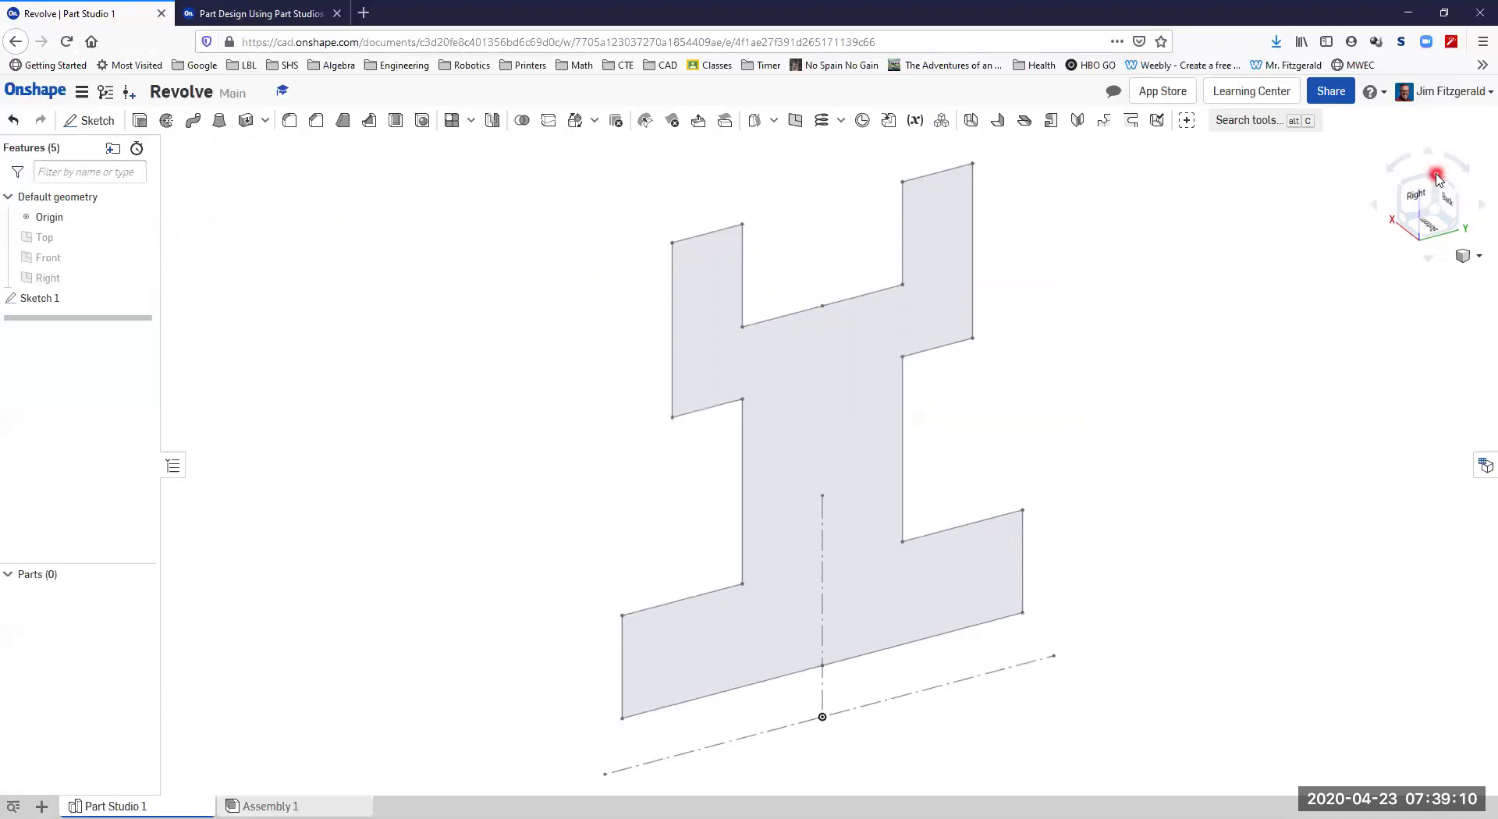
{"action": "scroll", "coordinate": [1273, 272], "scroll_direction": "down", "scroll_amount": 3}
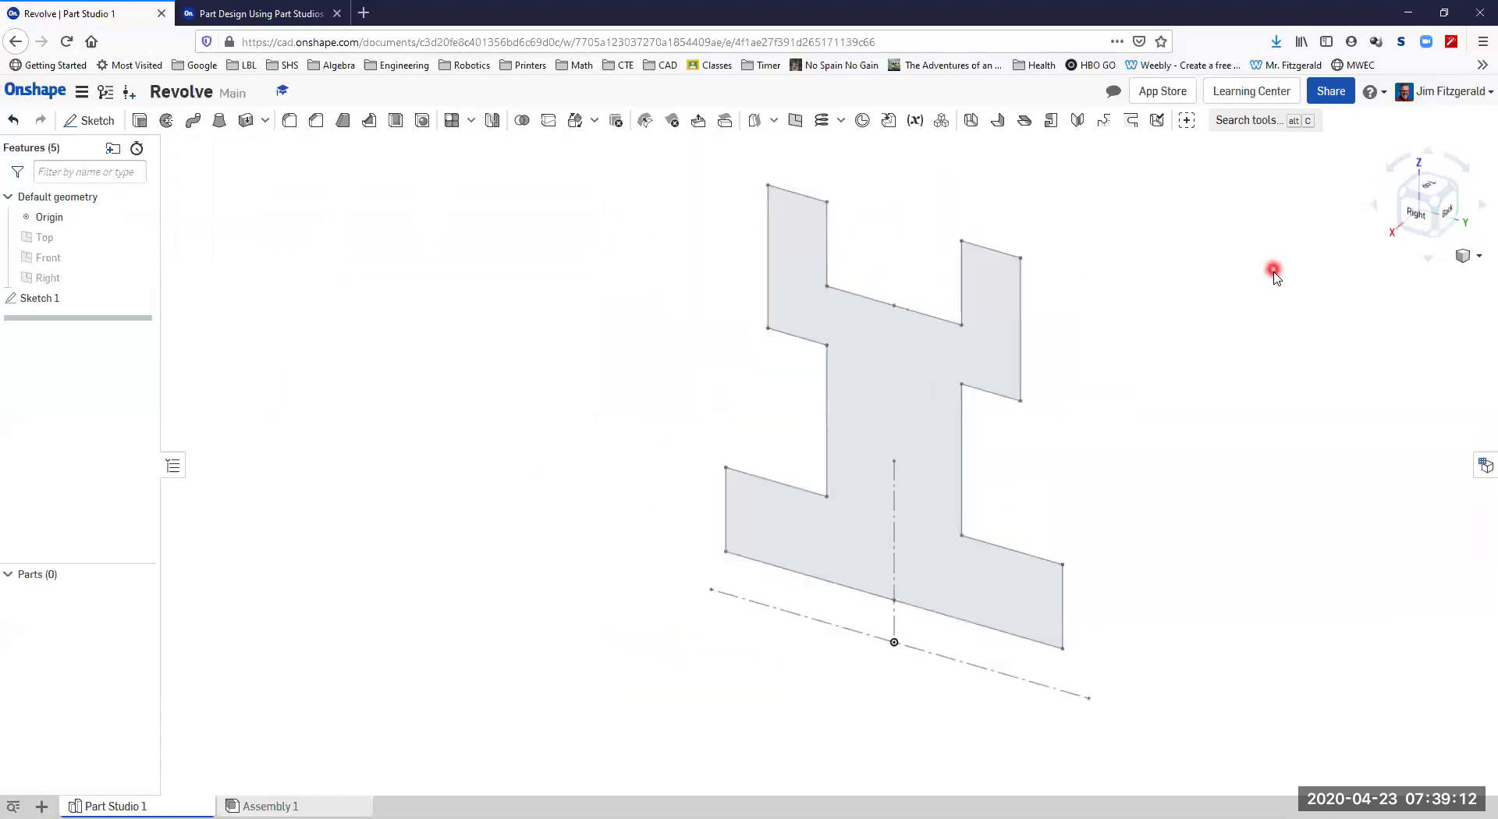
{"action": "left_click", "coordinate": [1402, 196]}
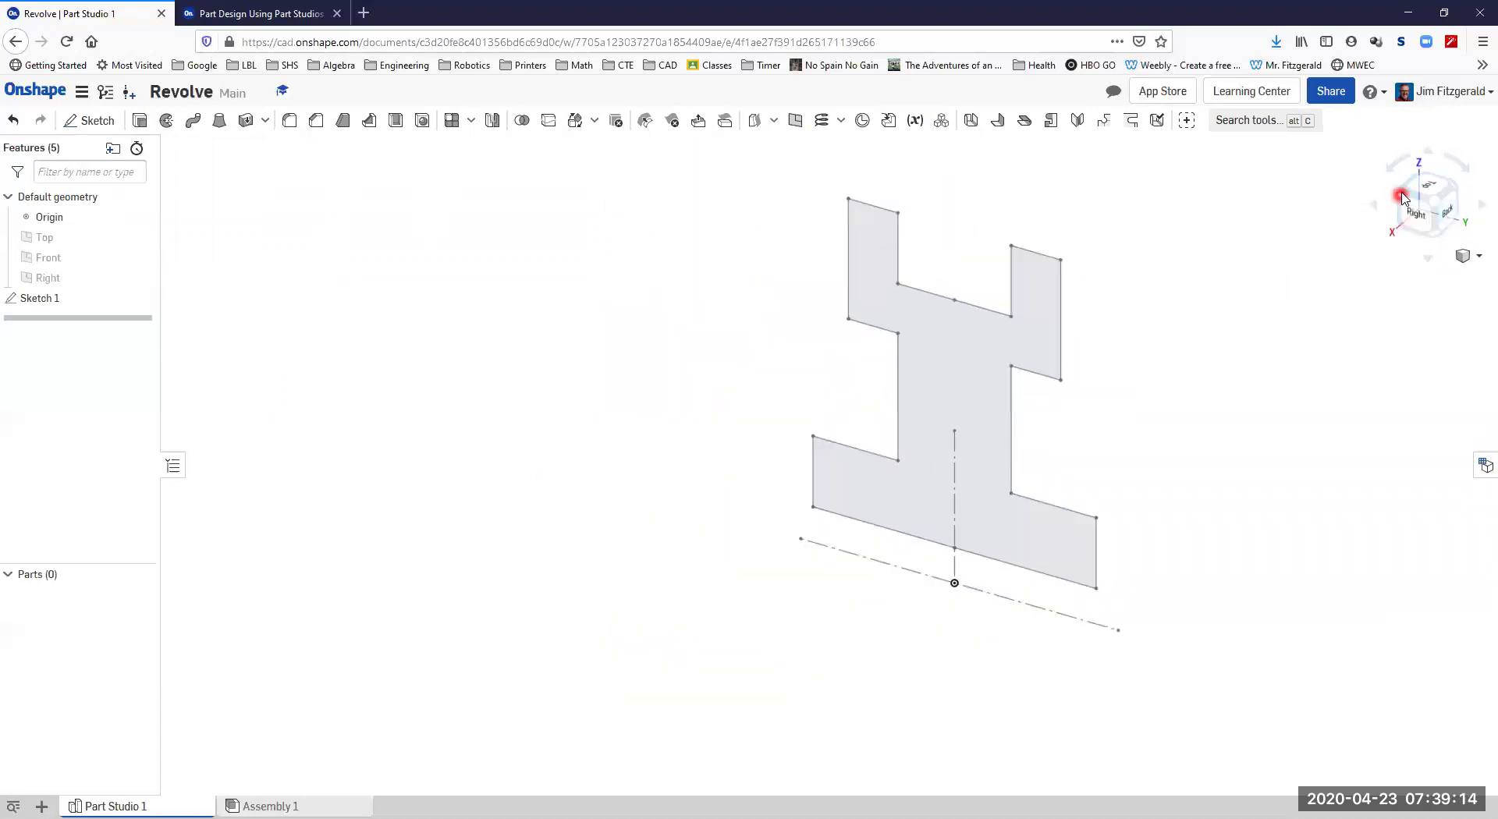
{"action": "scroll", "coordinate": [1291, 279], "scroll_direction": "down", "scroll_amount": 2}
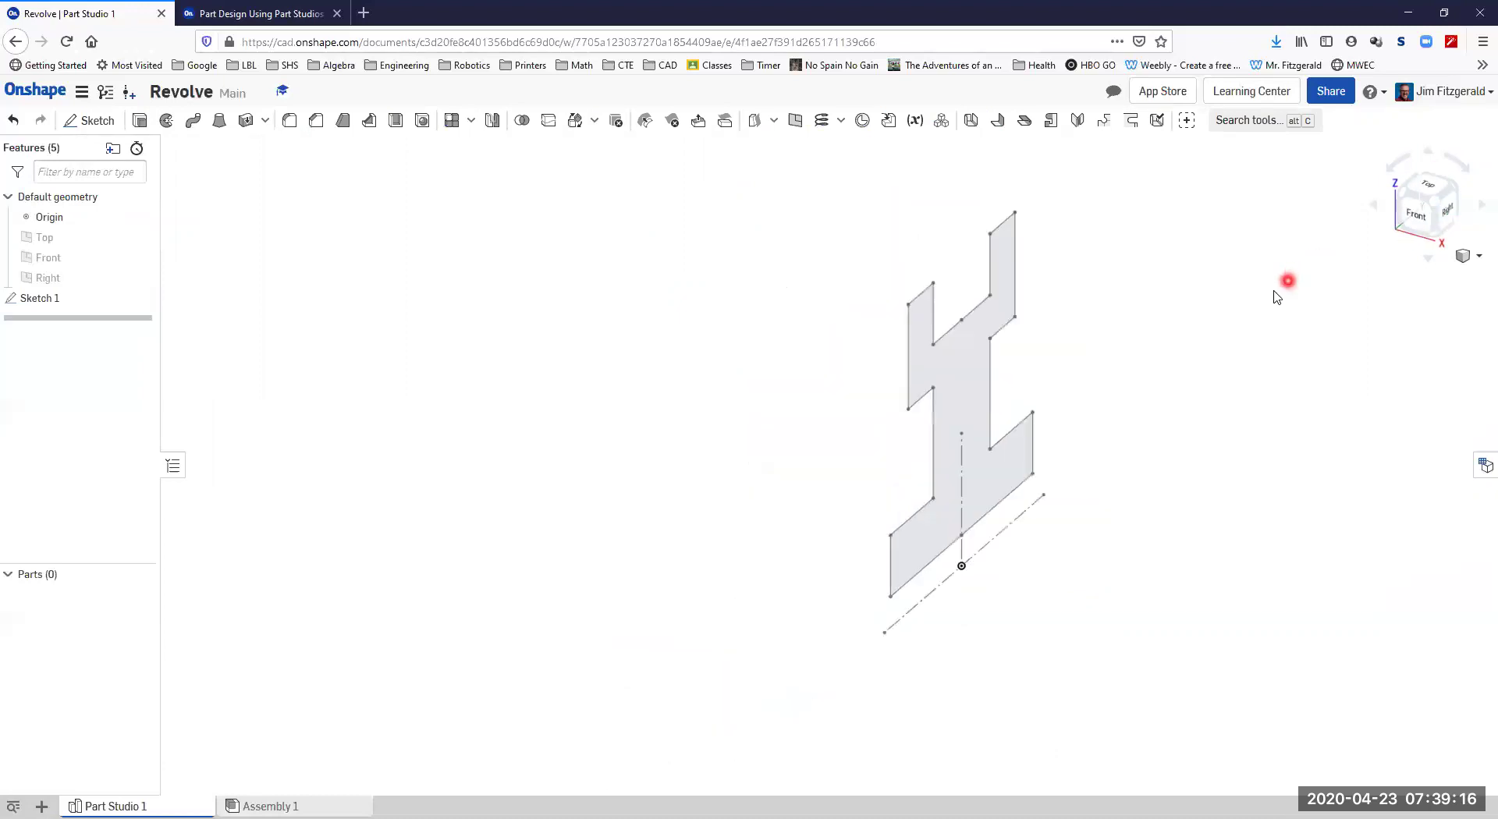
{"action": "mouse_move", "coordinate": [1175, 326]}
{"action": "middle_mouse_down"}
{"action": "mouse_move", "coordinate": [985, 342]}
{"action": "mouse_move", "coordinate": [1017, 327]}
{"action": "middle_mouse_up"}
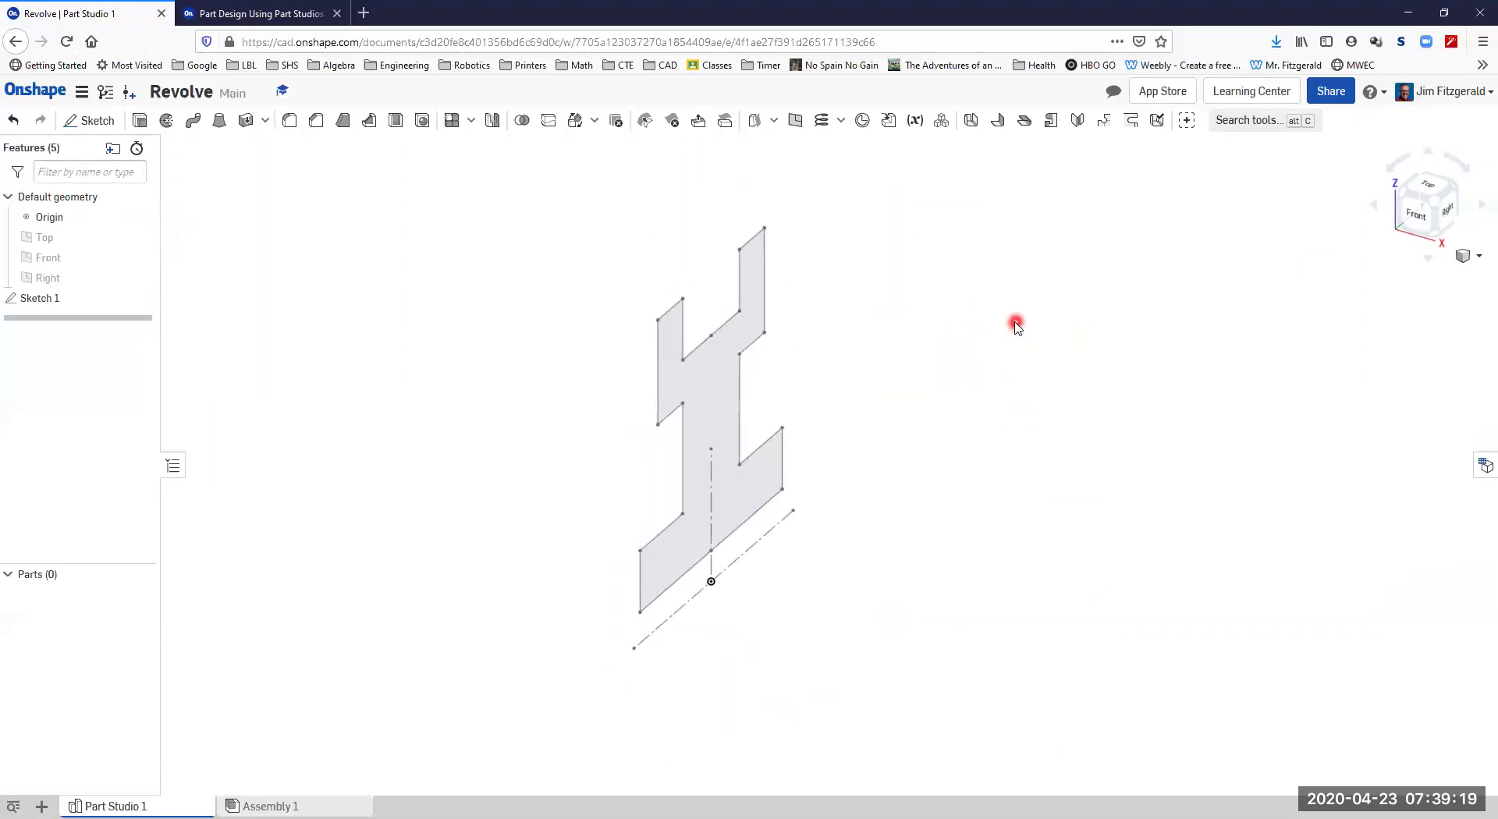
{"action": "left_click", "coordinate": [1429, 208]}
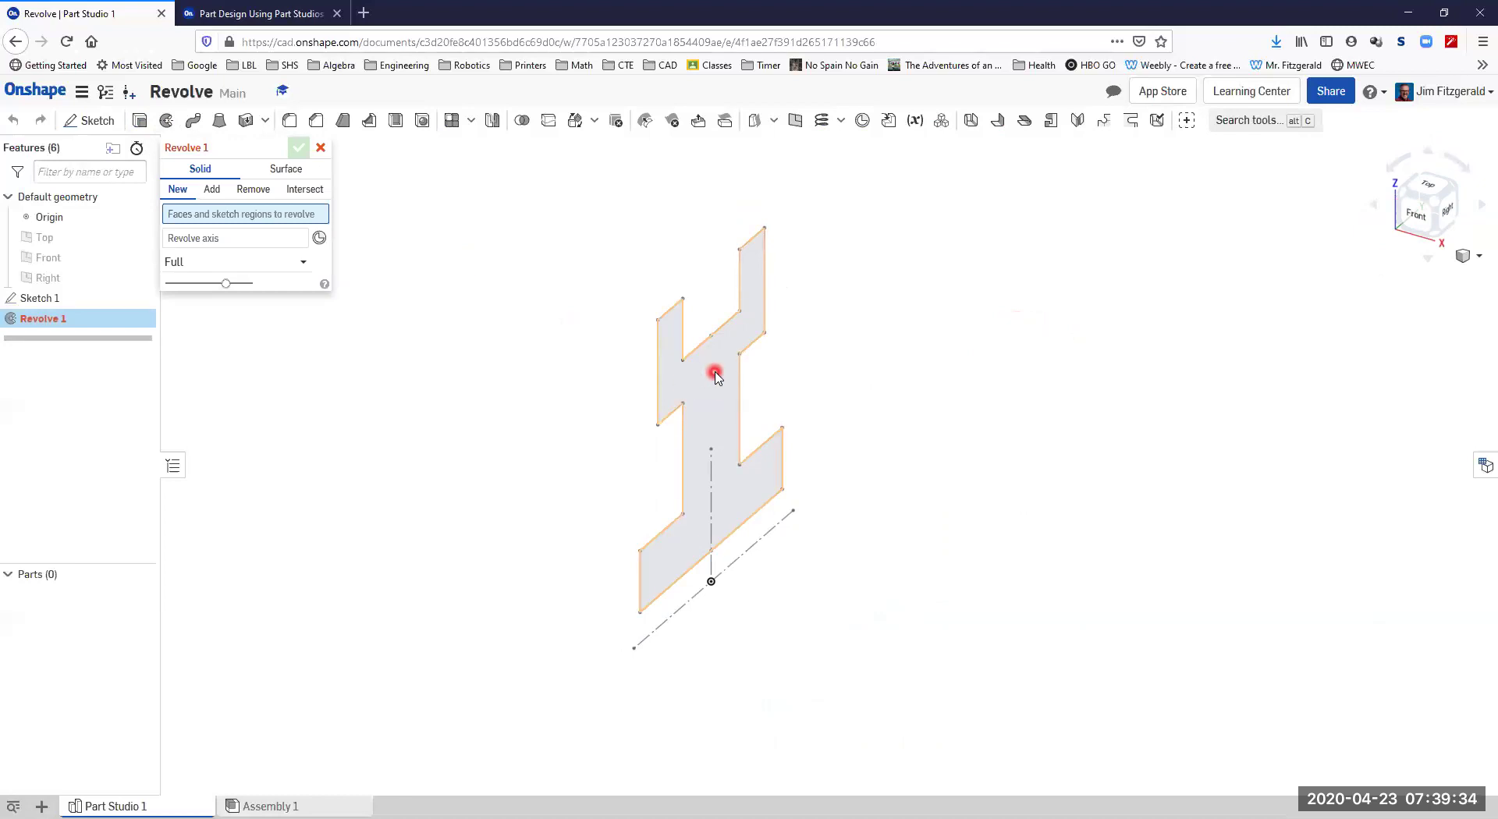
{"action": "left_click", "coordinate": [716, 378]}
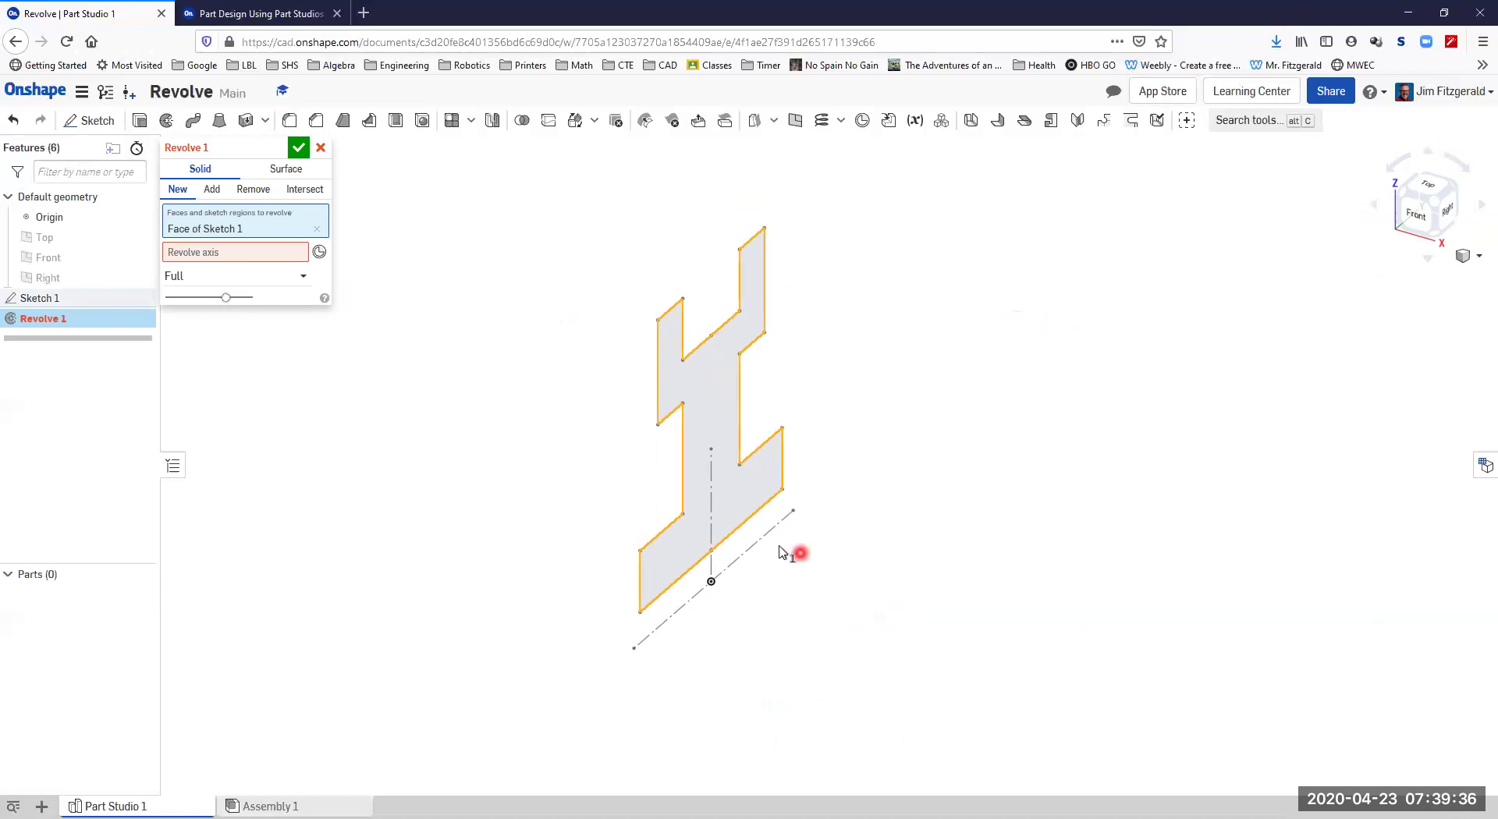
{"action": "left_click", "coordinate": [207, 251]}
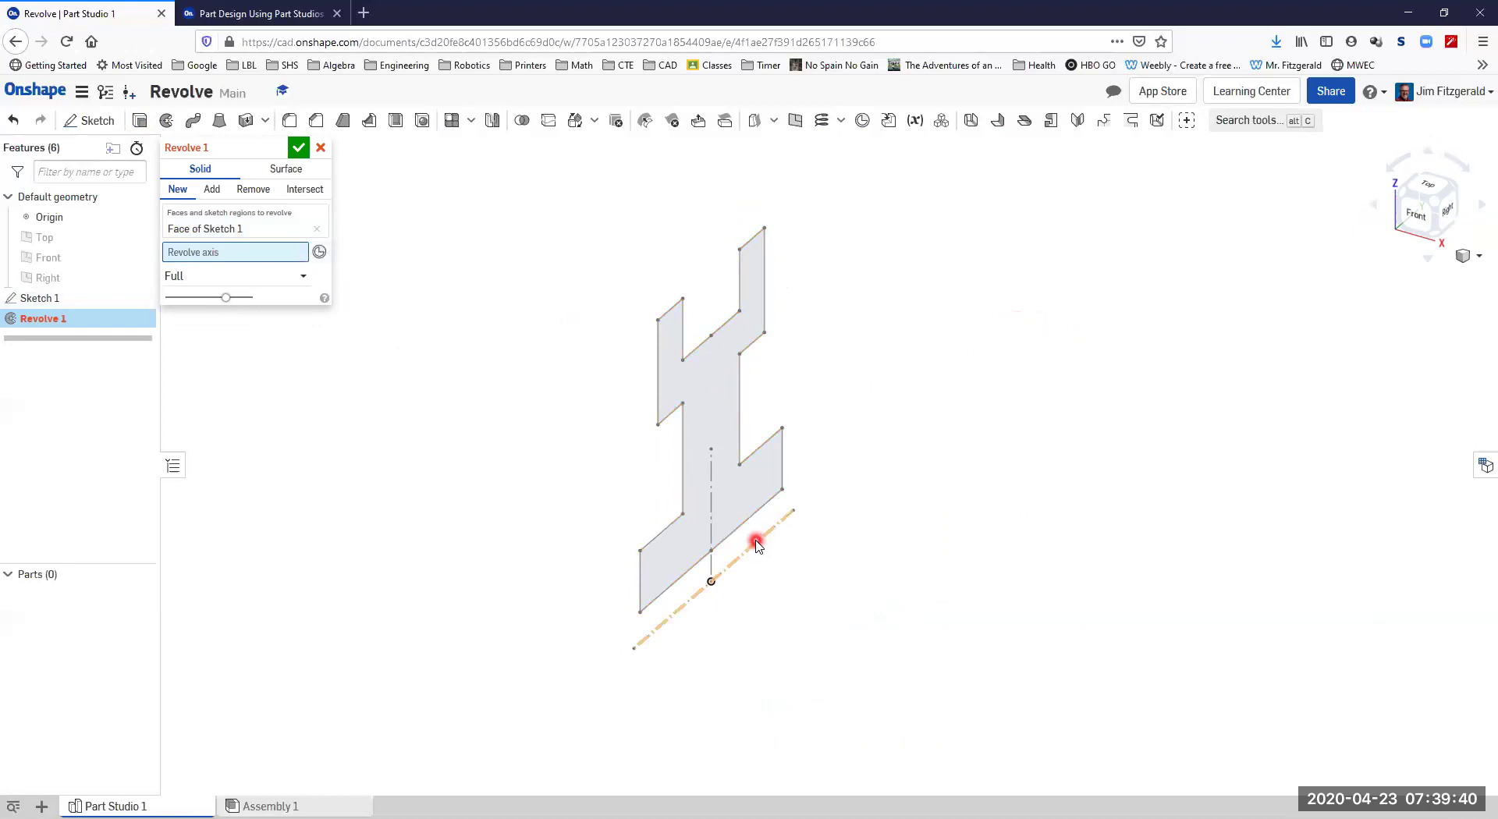
{"action": "left_click", "coordinate": [789, 515]}
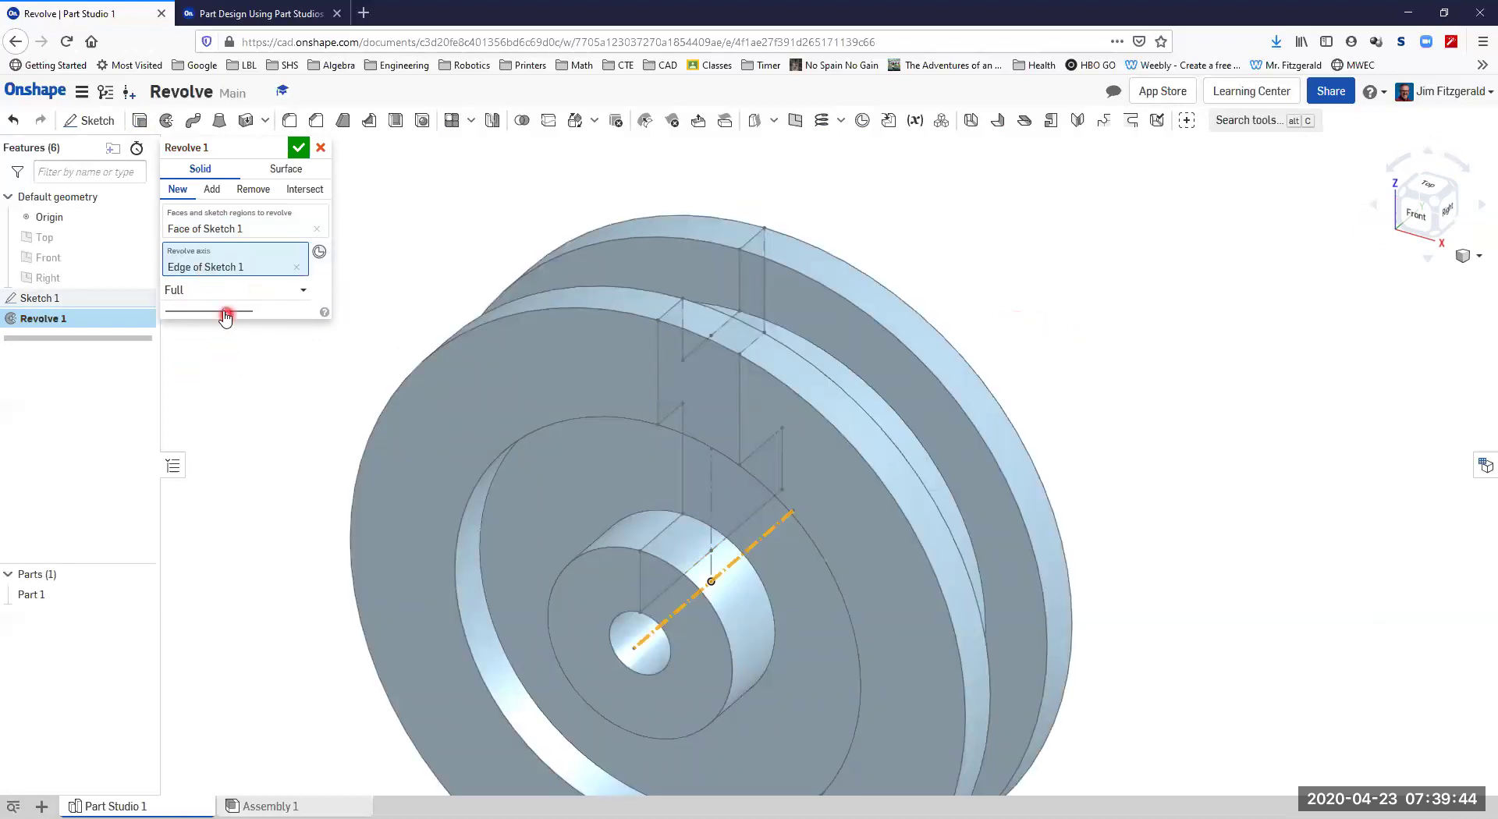
Review the Revolve's end type options, keeping Full, and inspect the whole wheel preview.
{"action": "mouse_move", "coordinate": [224, 312]}
{"action": "left_mouse_down"}
{"action": "mouse_move", "coordinate": [200, 312]}
{"action": "mouse_move", "coordinate": [224, 312]}
{"action": "left_mouse_up"}
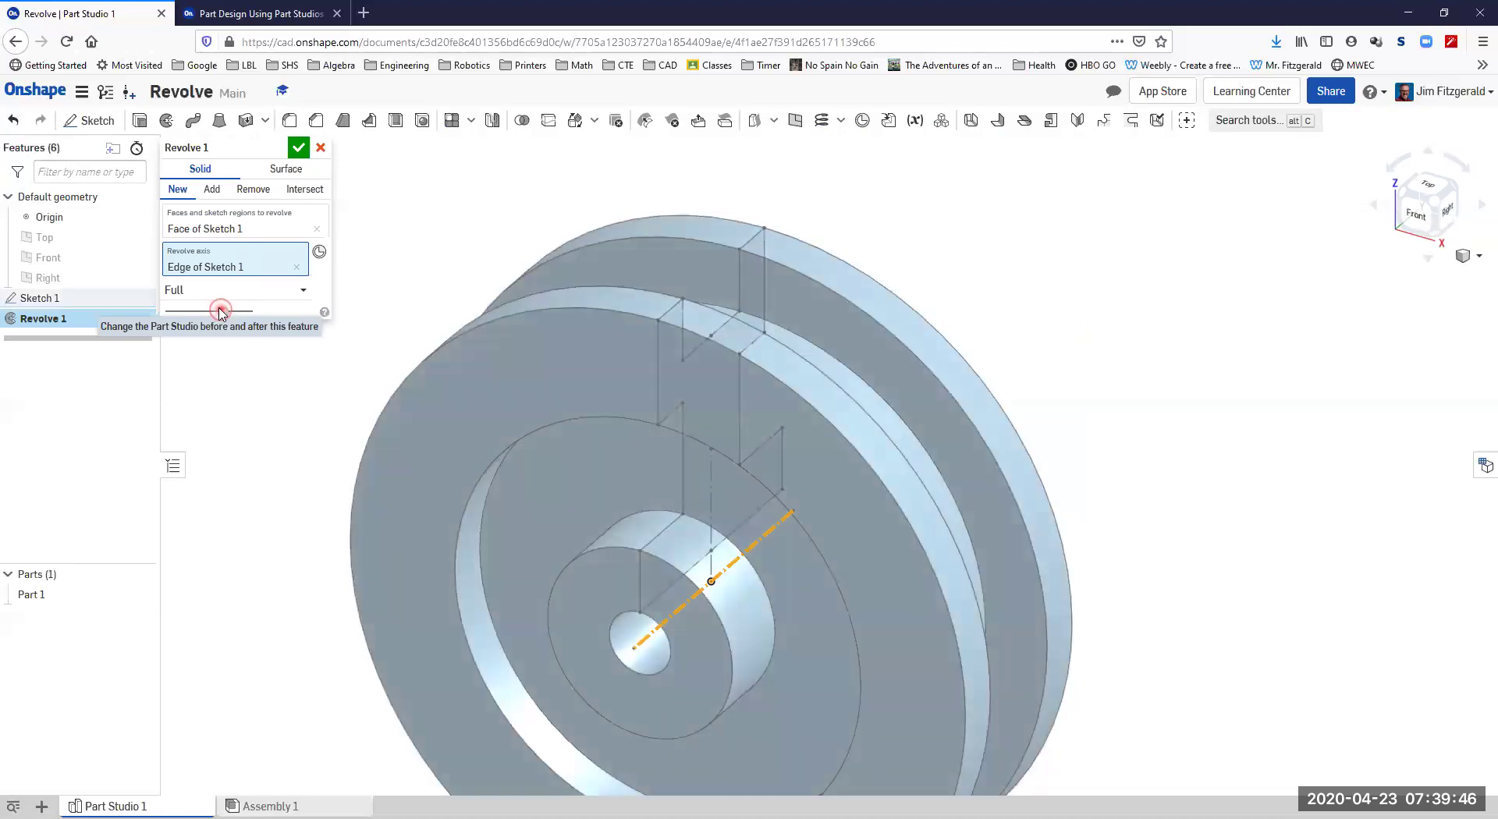
{"action": "left_click", "coordinate": [295, 299]}
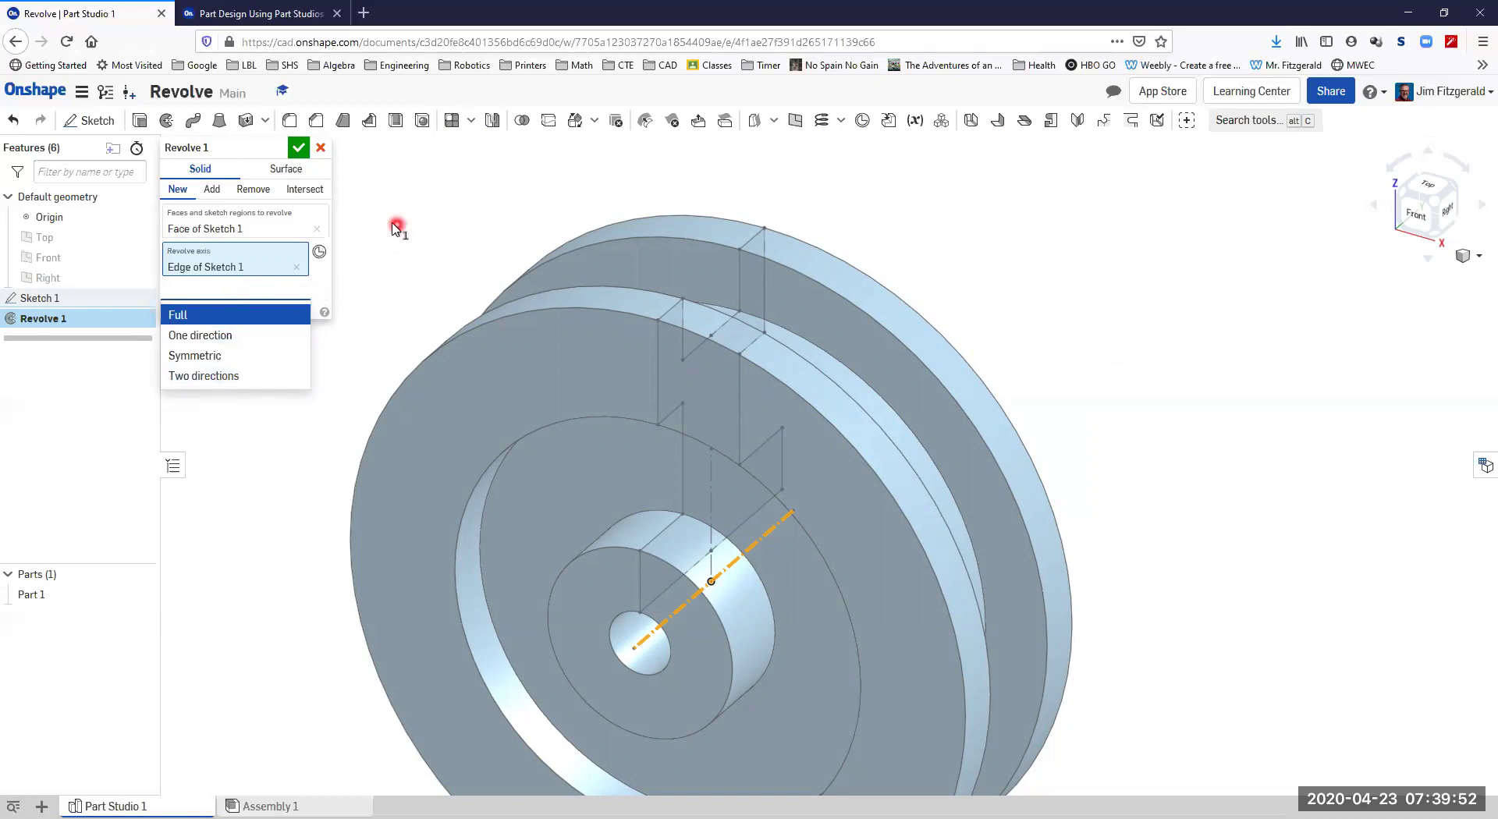
{"action": "middle_click_drag", "start_coordinate": [772, 389], "coordinate": [781, 302]}
{"action": "scroll", "coordinate": [781, 303], "scroll_direction": "down", "scroll_amount": 3}
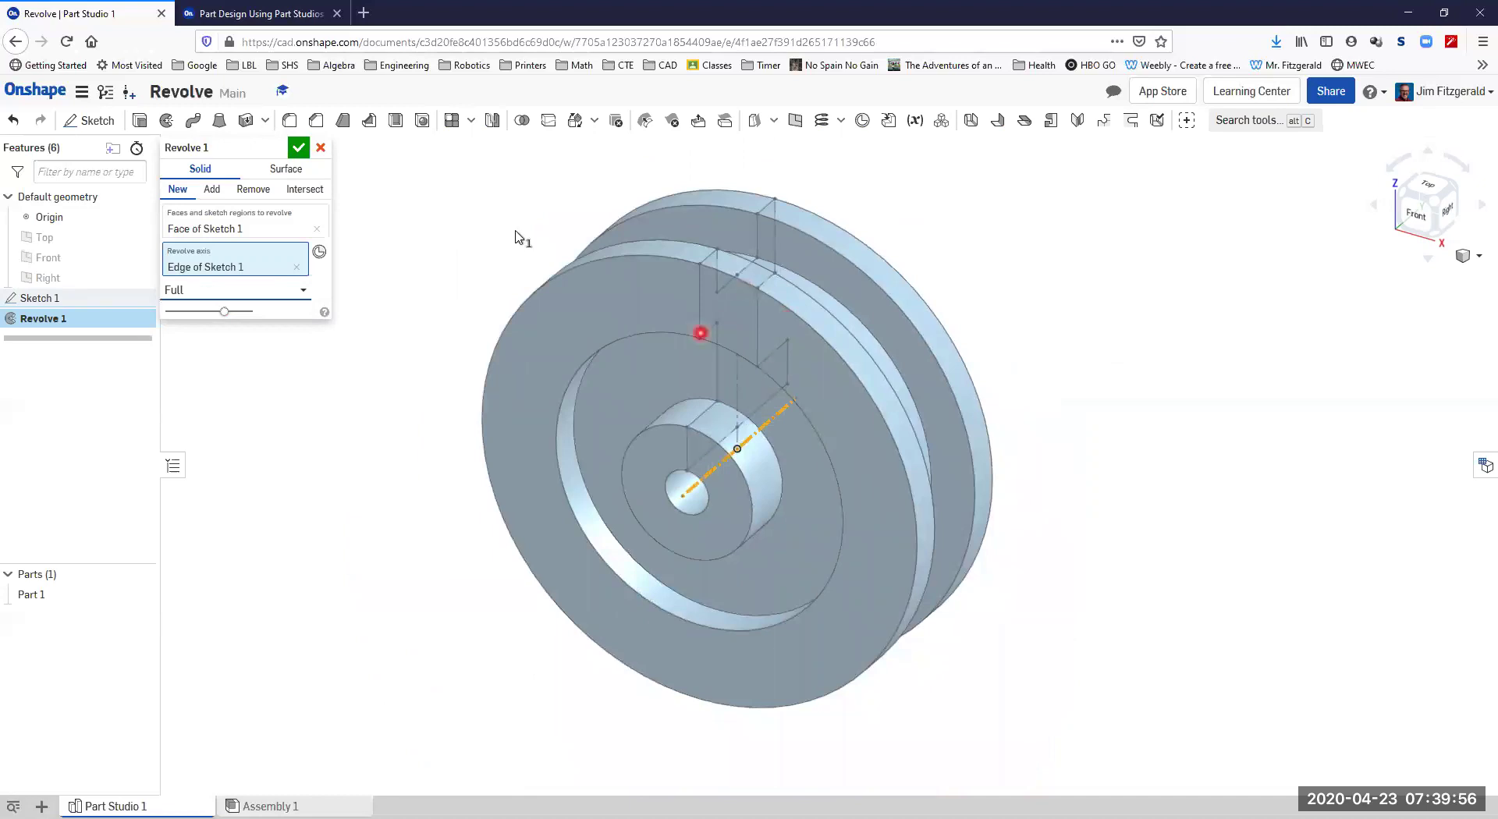
Consult slide 6 for the part naming instructions and accept the Revolve feature.
{"action": "left_click", "coordinate": [280, 13]}
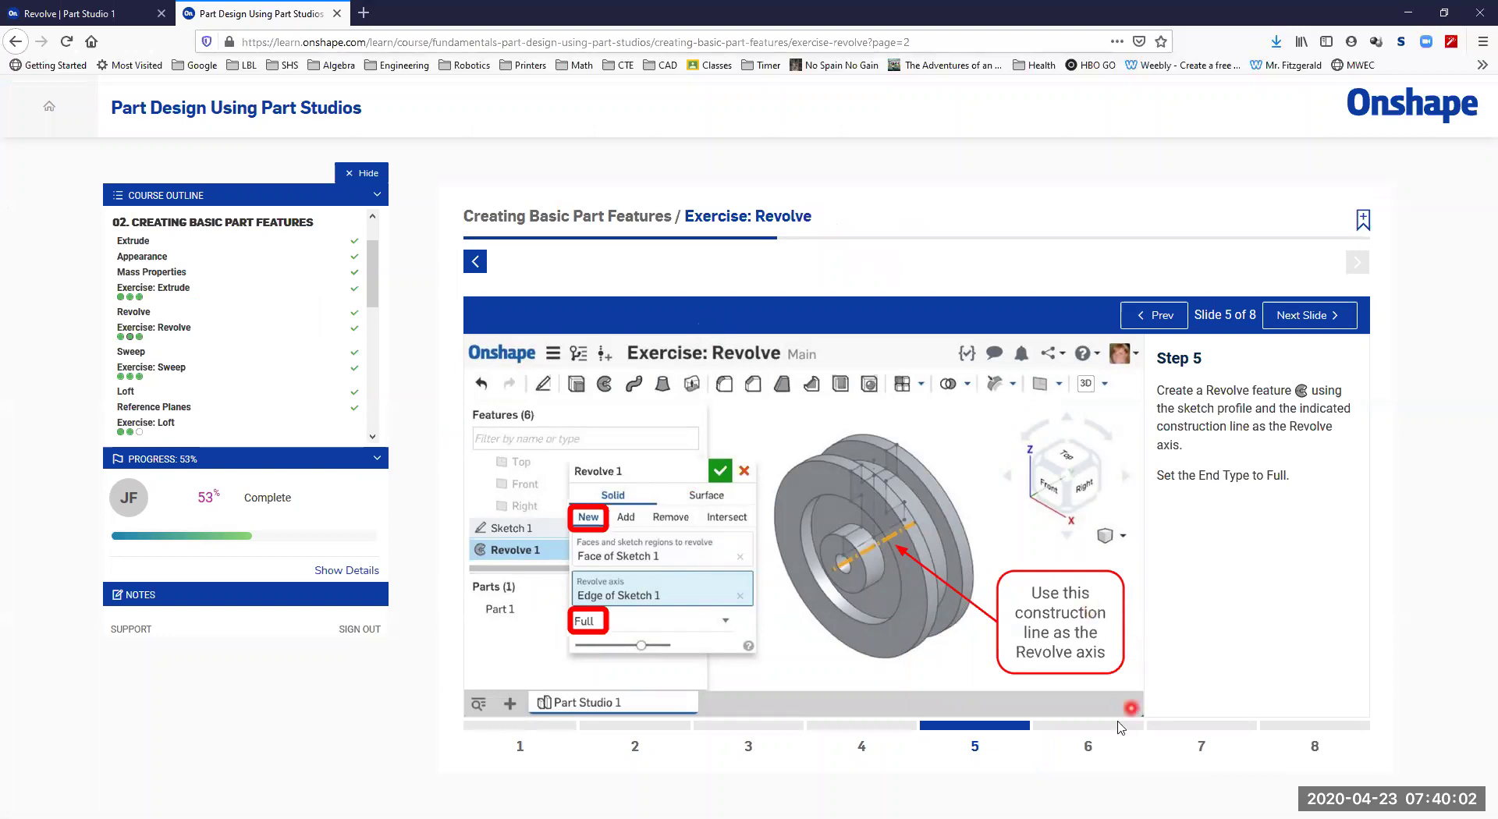
{"action": "left_click", "coordinate": [1088, 728]}
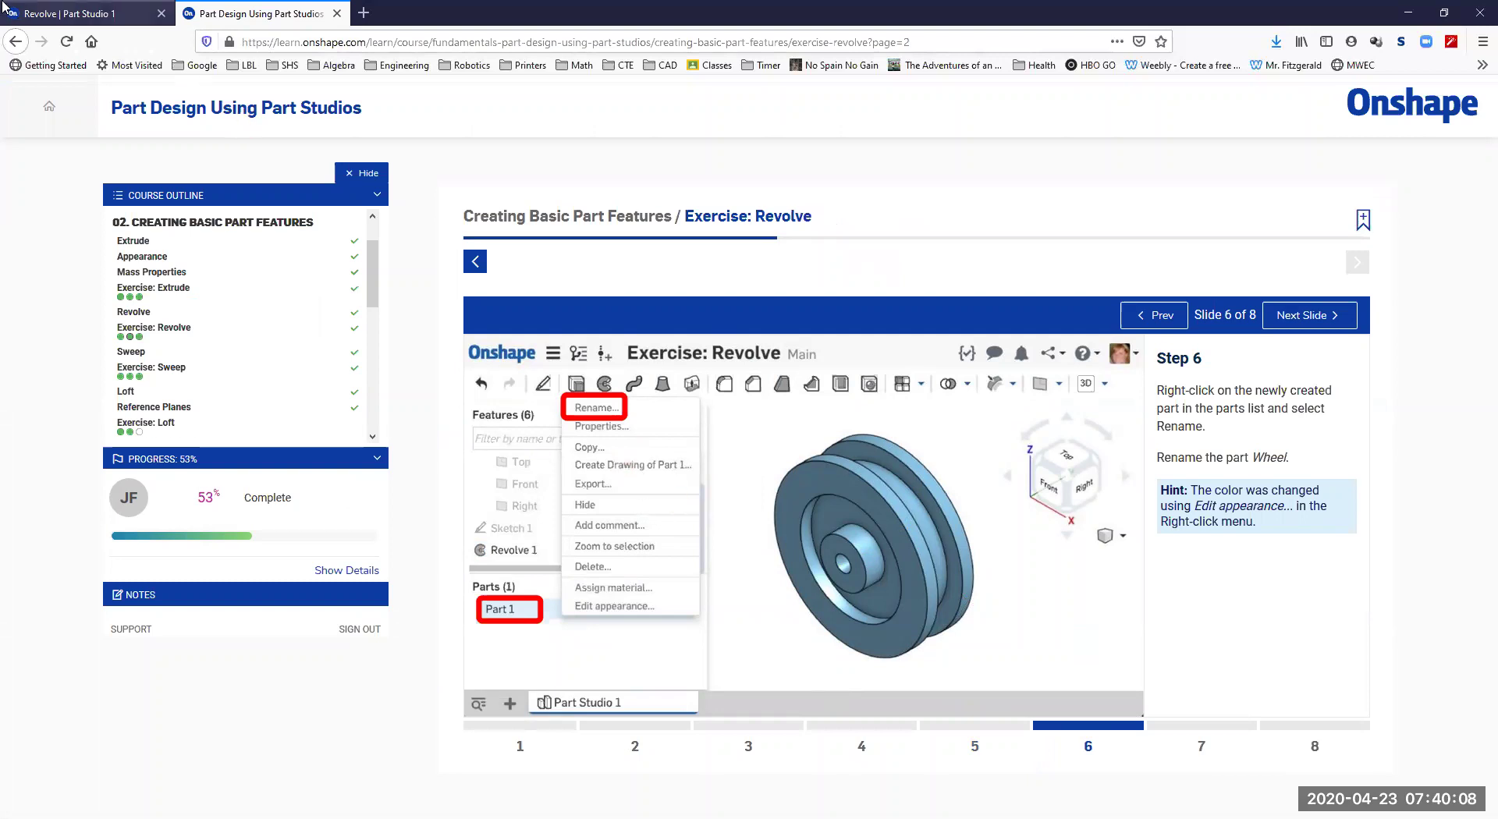
{"action": "left_click", "coordinate": [97, 13]}
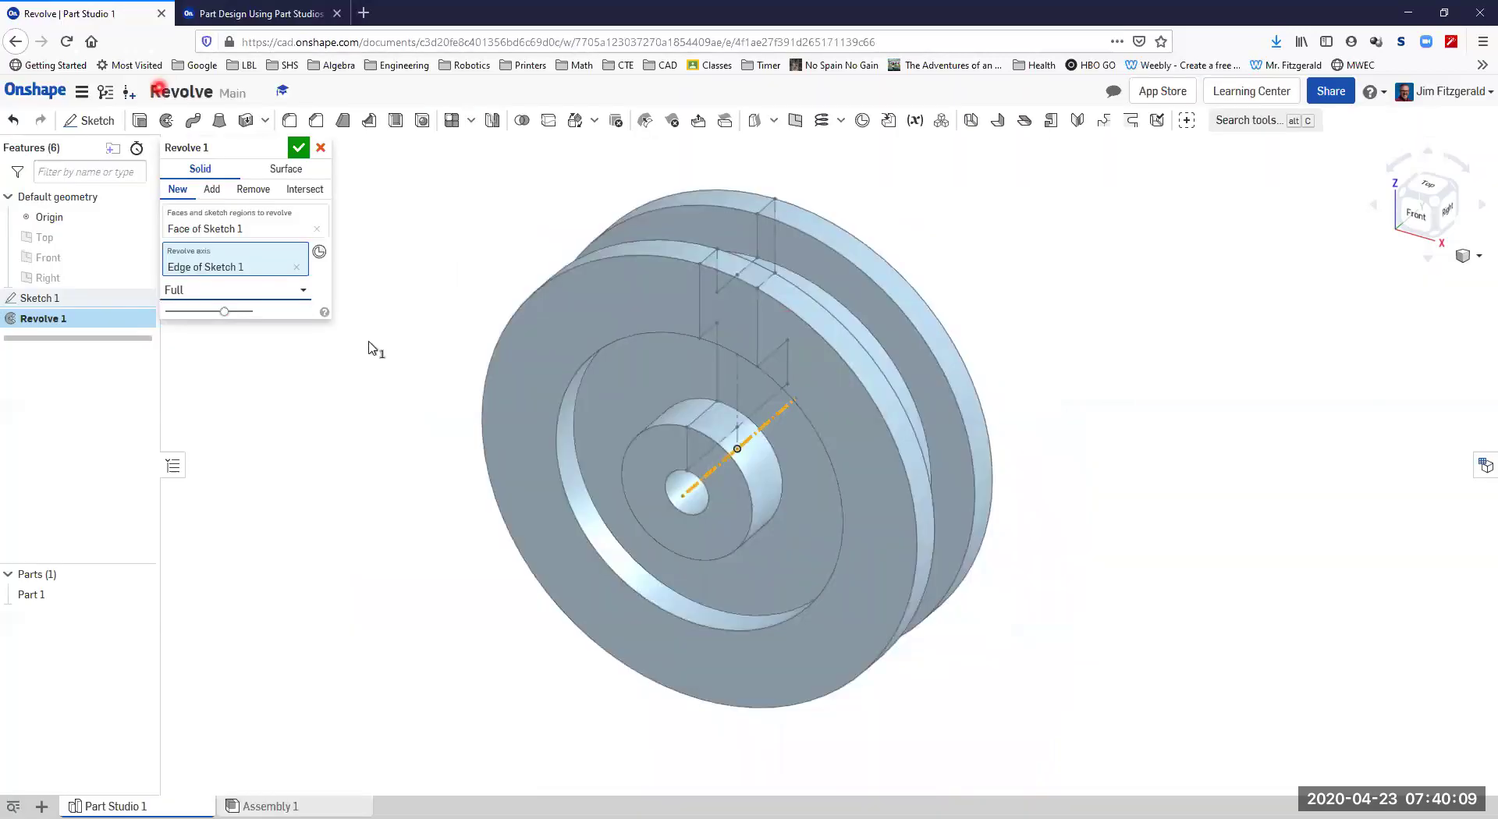
{"action": "left_click", "coordinate": [299, 148]}
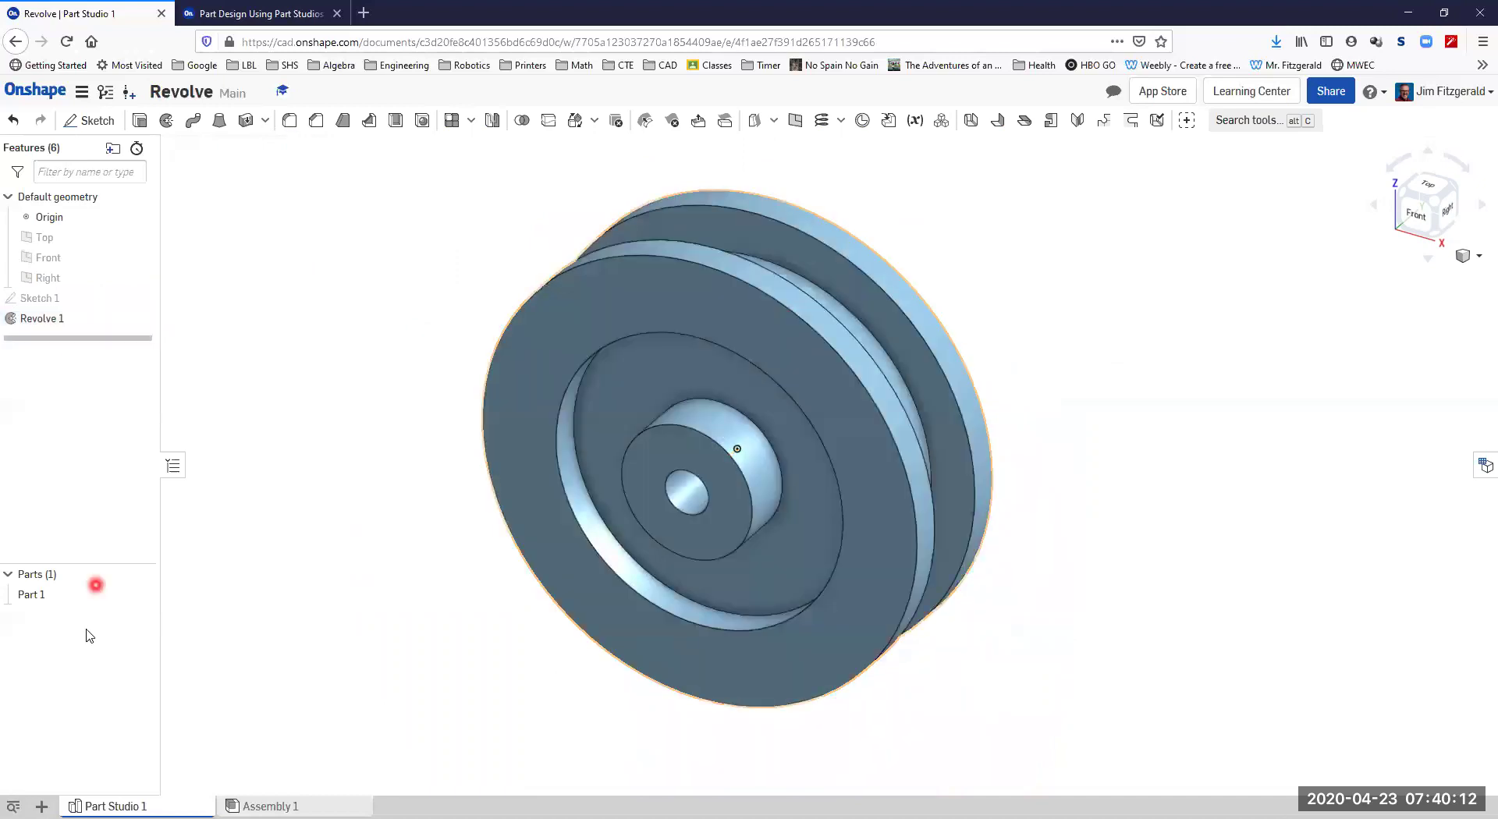
Rename the revolved part as Wheel.
{"action": "right_click", "coordinate": [34, 605]}
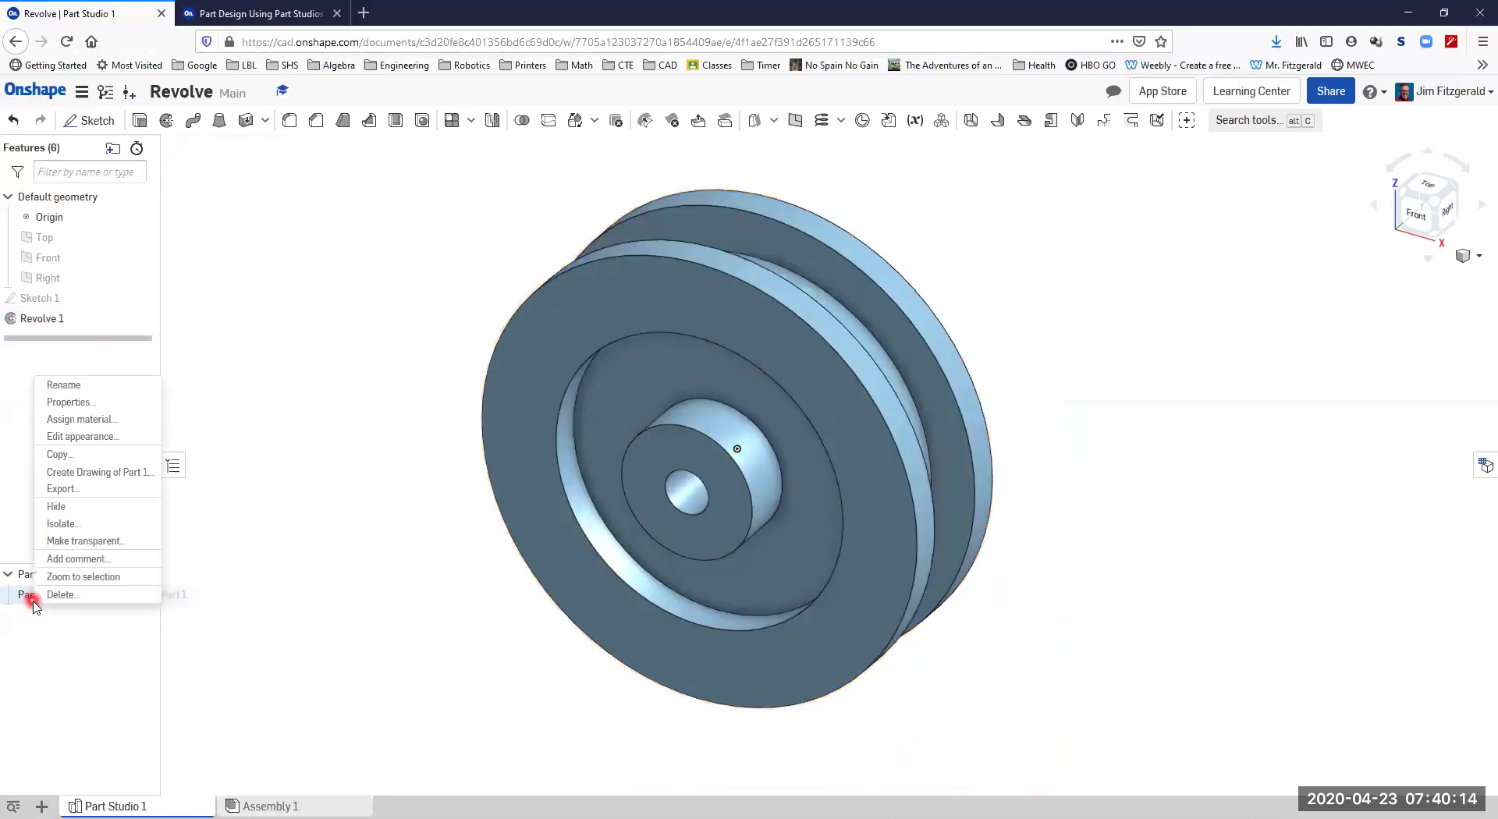
{"action": "left_click", "coordinate": [69, 385]}
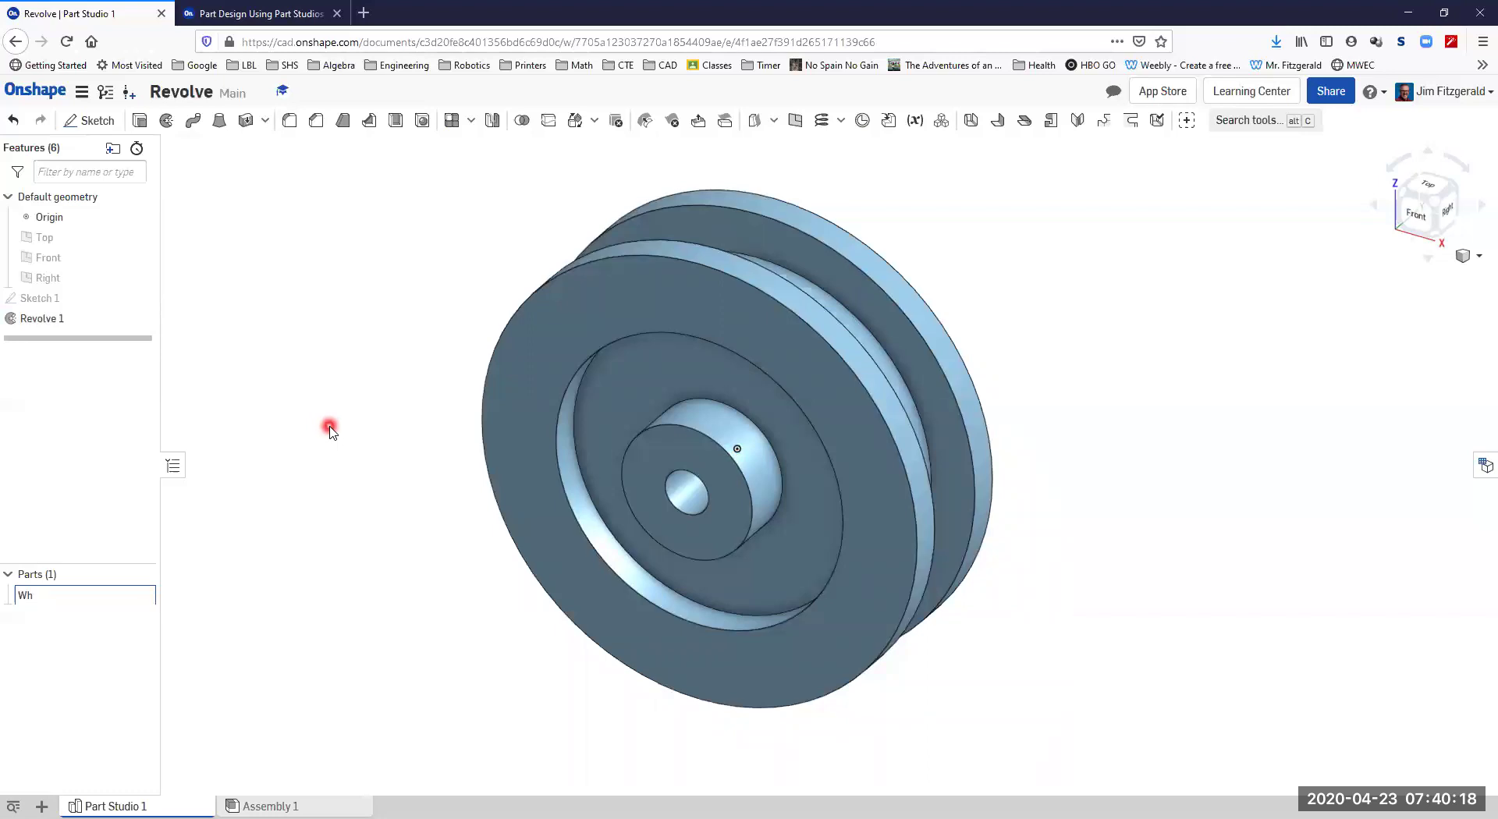
{"action": "left_click", "coordinate": [330, 431]}
Consult slide 7 for the material instructions and start assigning a material to the Wheel, searching the Onshape Material Library for "stain".
{"action": "left_click", "coordinate": [275, 11]}
{"action": "left_click", "coordinate": [1174, 719]}
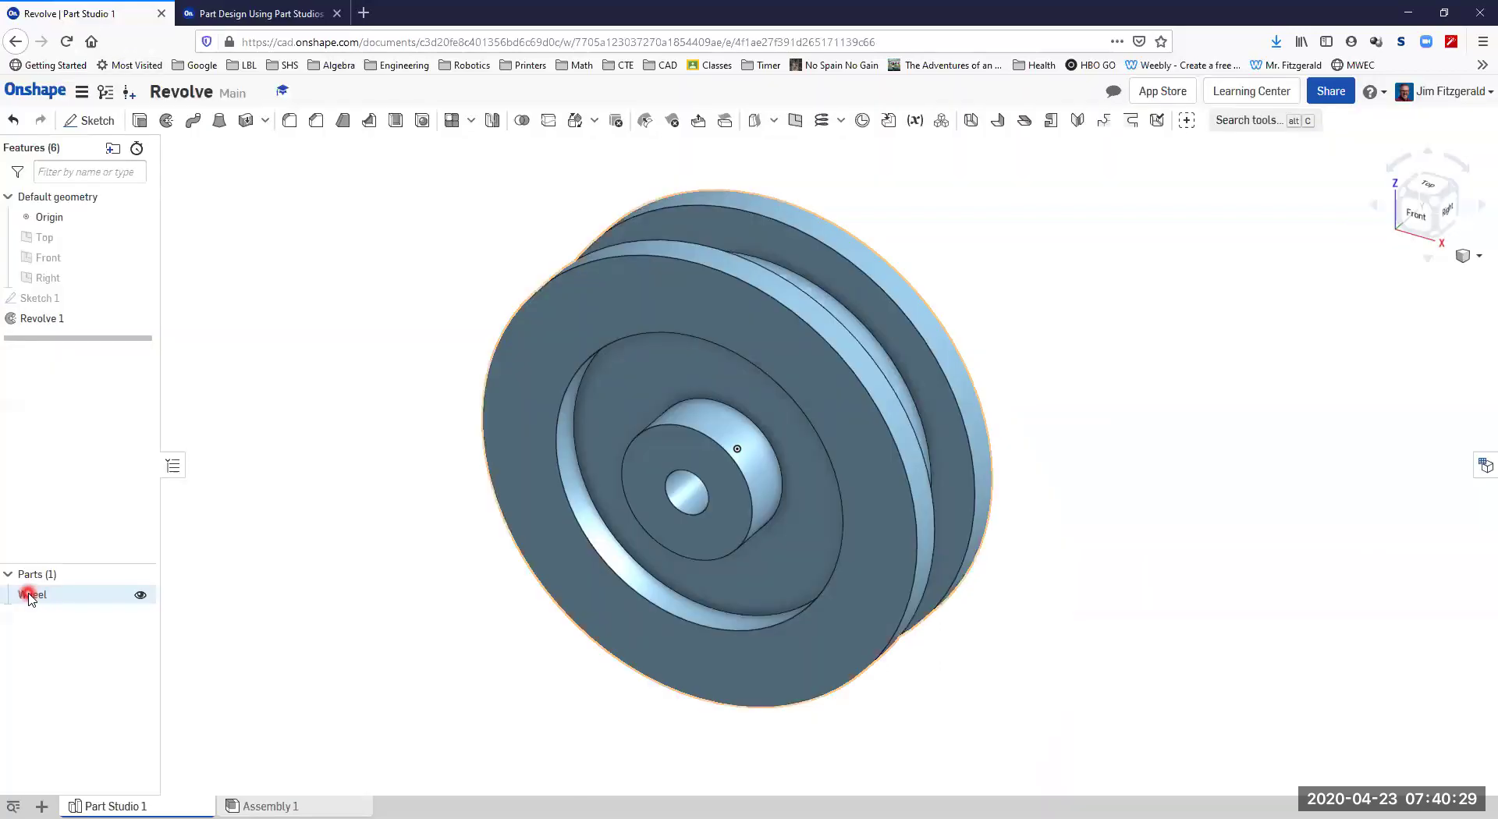
{"action": "right_click", "coordinate": [30, 594]}
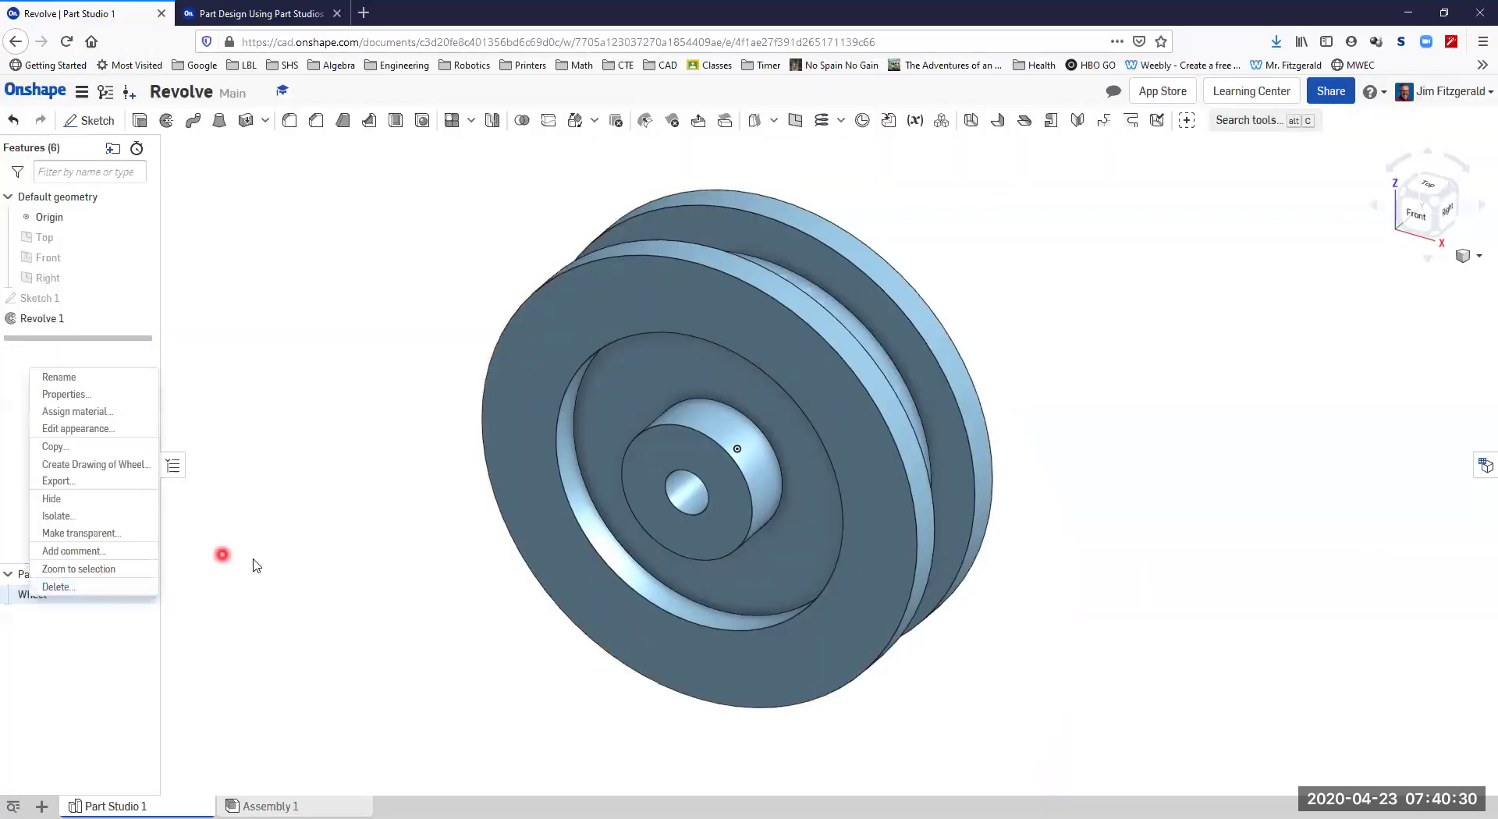
{"action": "left_click", "coordinate": [76, 411]}
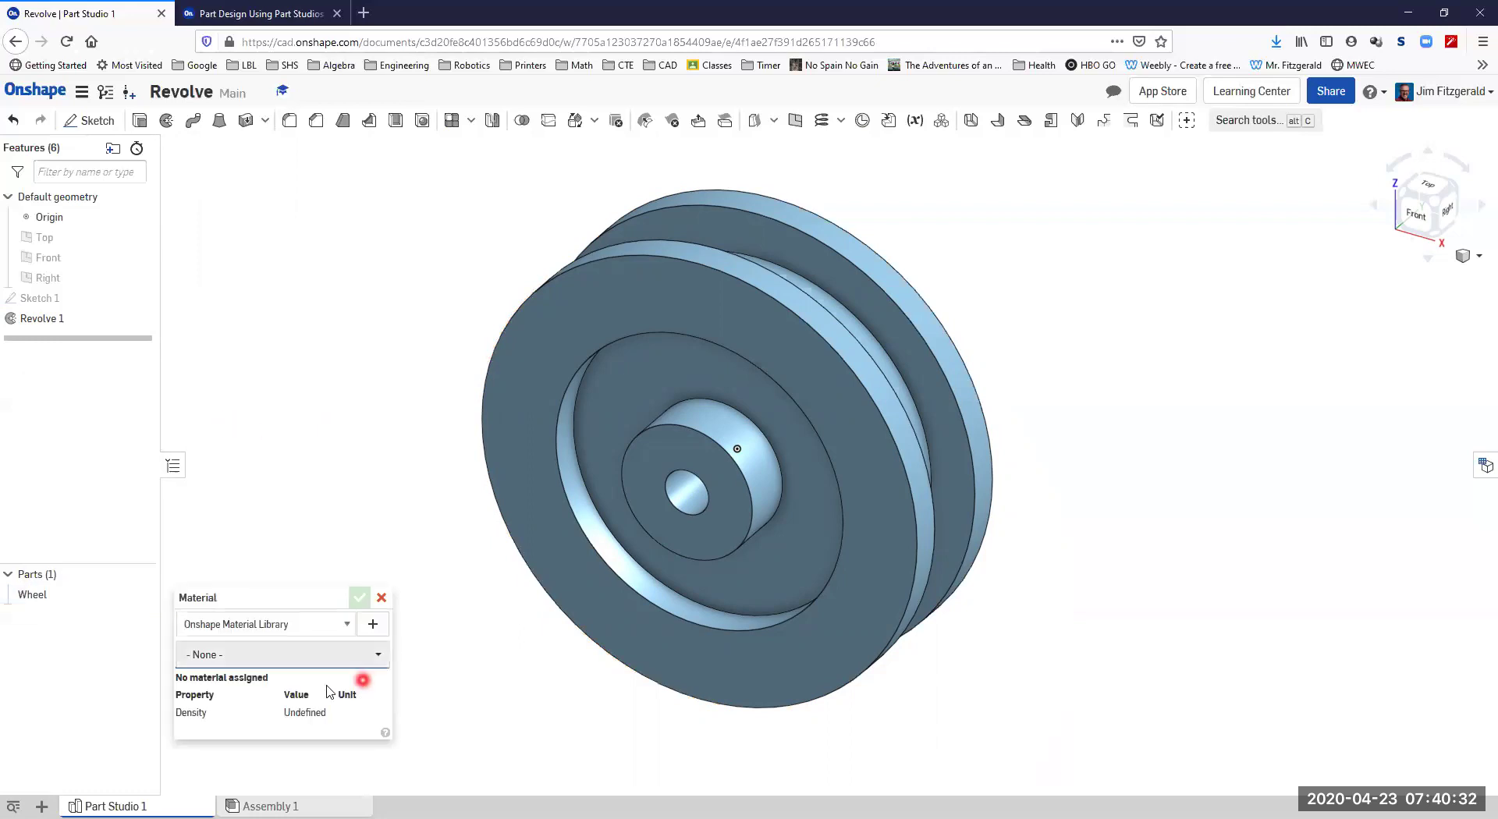
{"action": "left_click", "coordinate": [243, 653]}
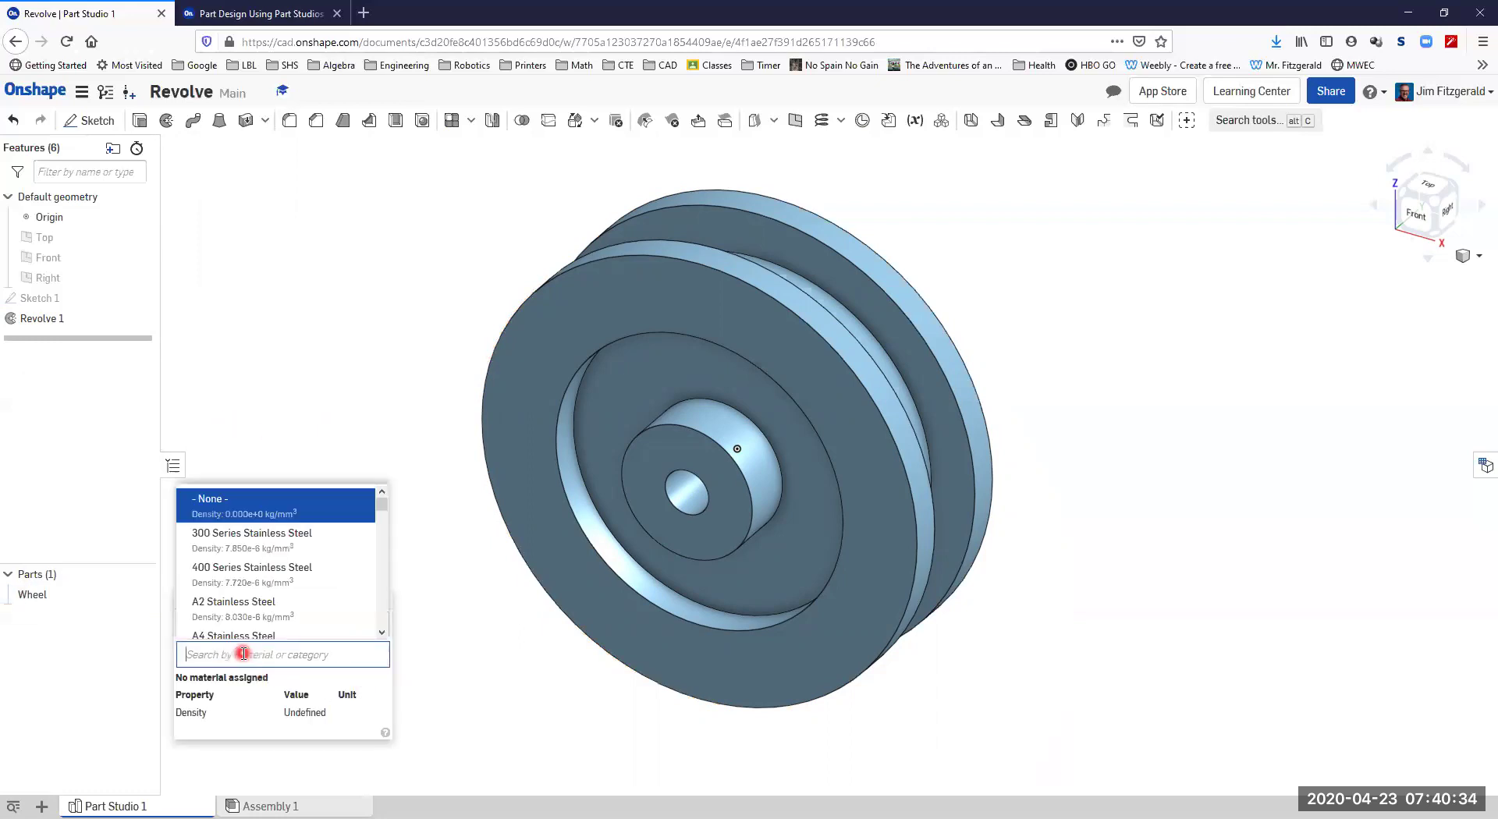
{"action": "type", "text": "stain"}
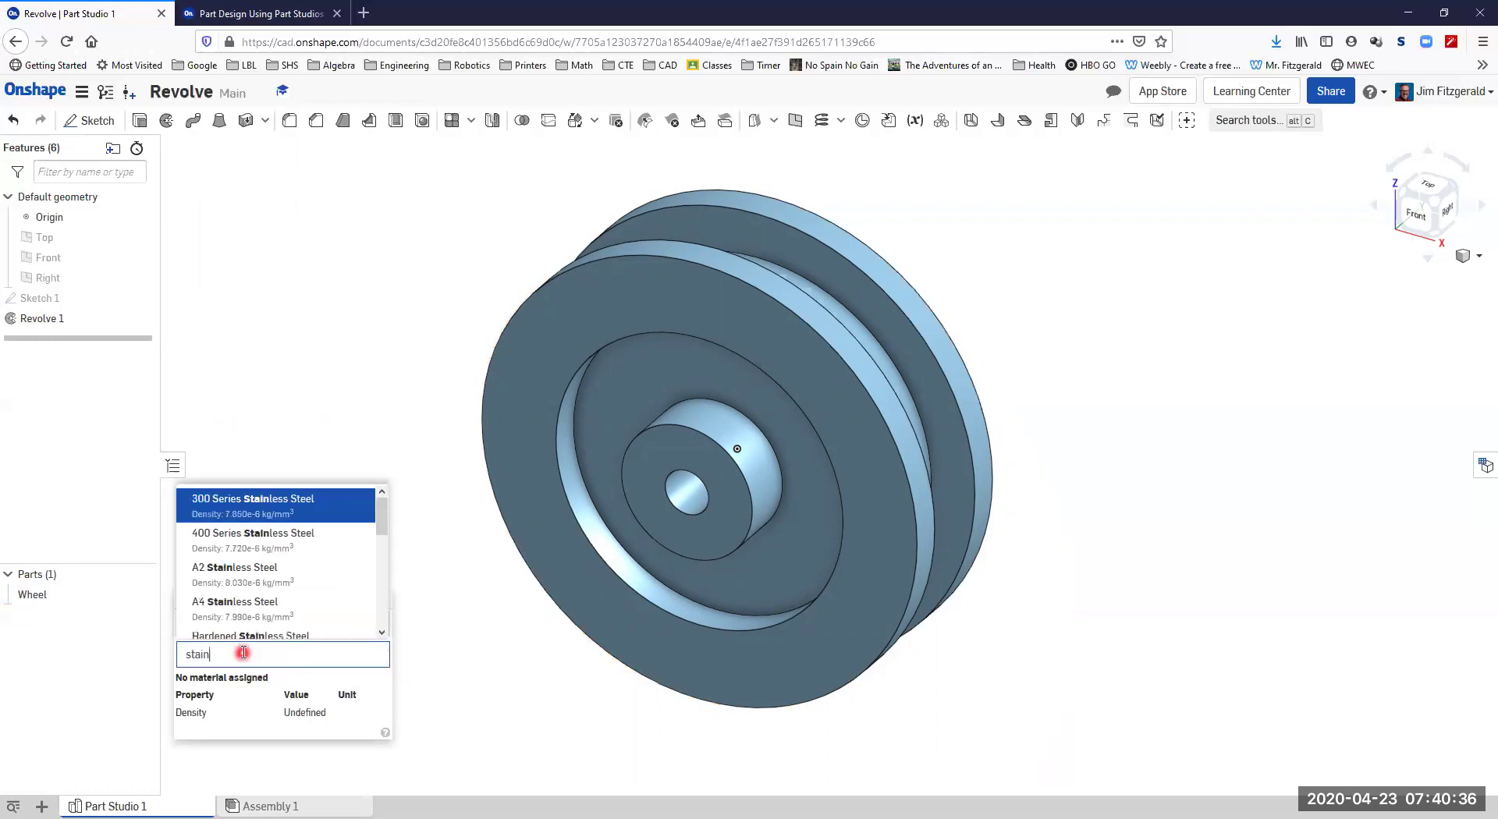
Recheck the required material on slide 7, search for 304 instead and assign Stainless Steel 304 to the Wheel.
{"action": "left_click", "coordinate": [273, 15]}
{"action": "left_click", "coordinate": [101, 14]}
{"action": "left_click", "coordinate": [308, 687]}
{"action": "key", "text": "BackSpace"}
{"action": "key", "text": "BackSpace"}
{"action": "key", "text": "BackSpace"}
{"action": "key", "text": "BackSpace"}
{"action": "key", "text": "BackSpace"}
{"action": "type", "text": "30"}
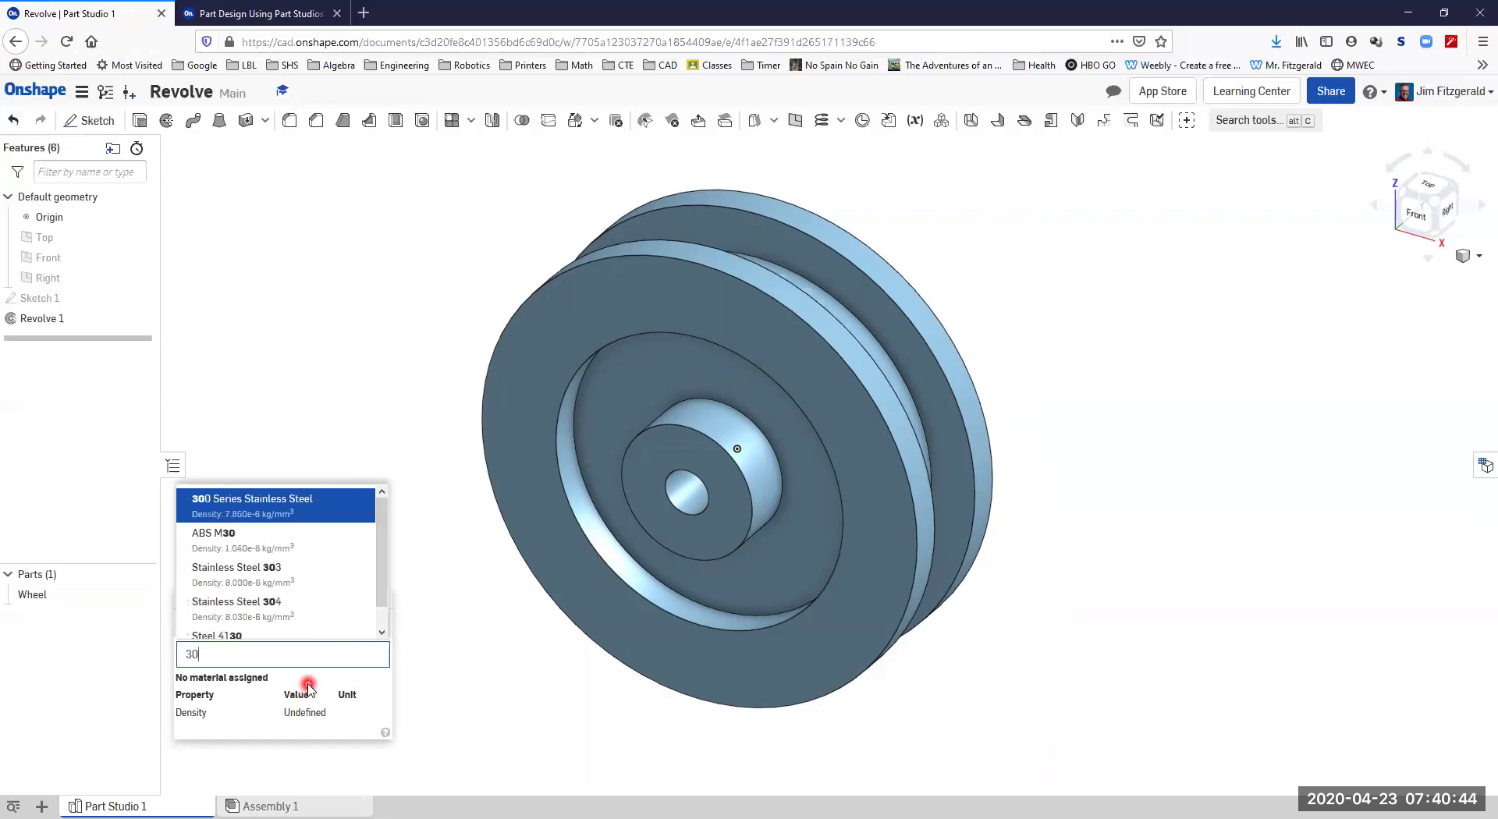
{"action": "type", "text": "4"}
{"action": "left_click", "coordinate": [234, 685]}
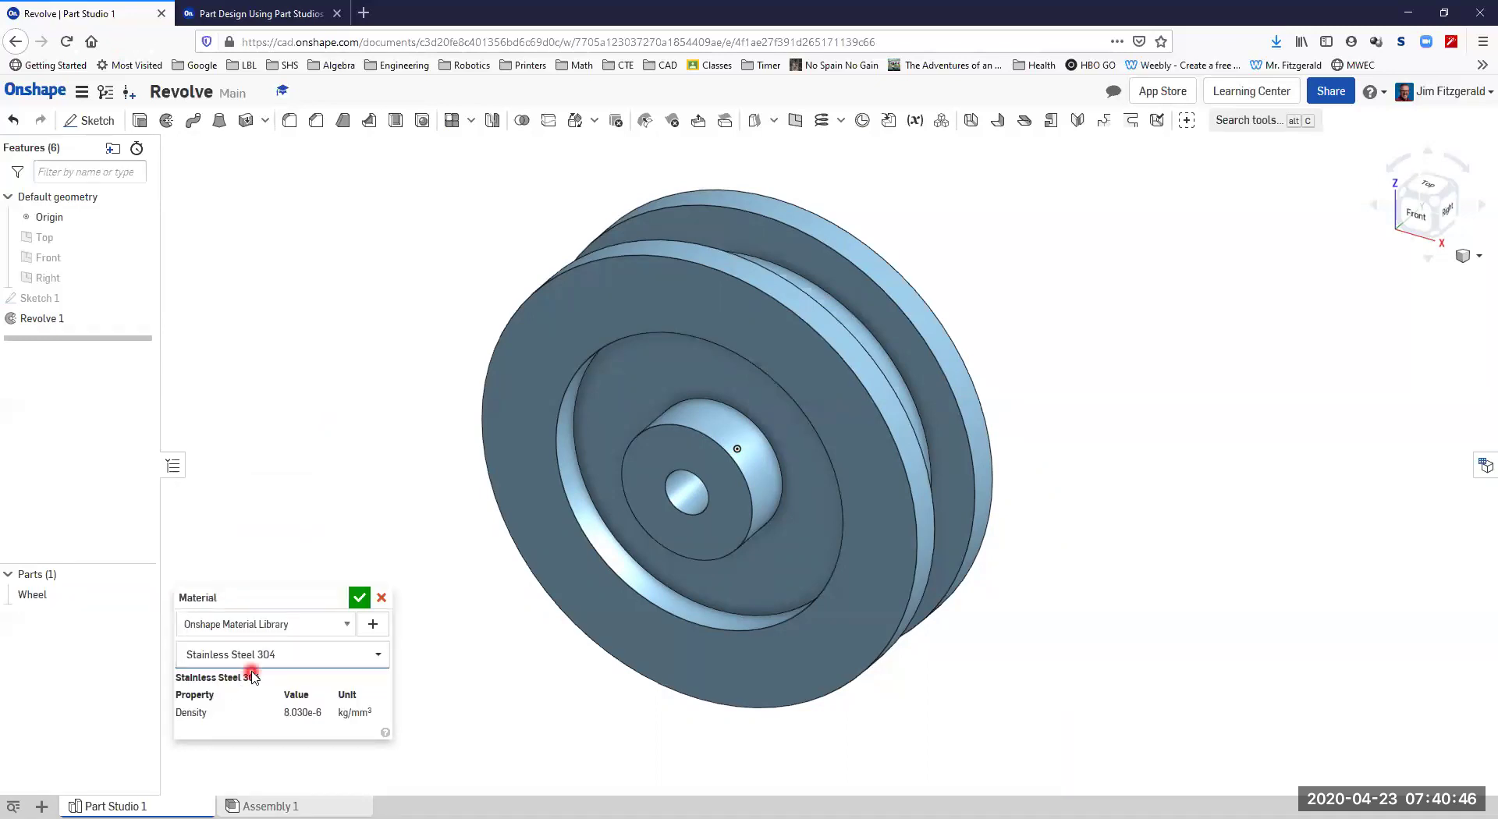
{"action": "left_click", "coordinate": [485, 734]}
{"action": "left_click", "coordinate": [359, 597]}
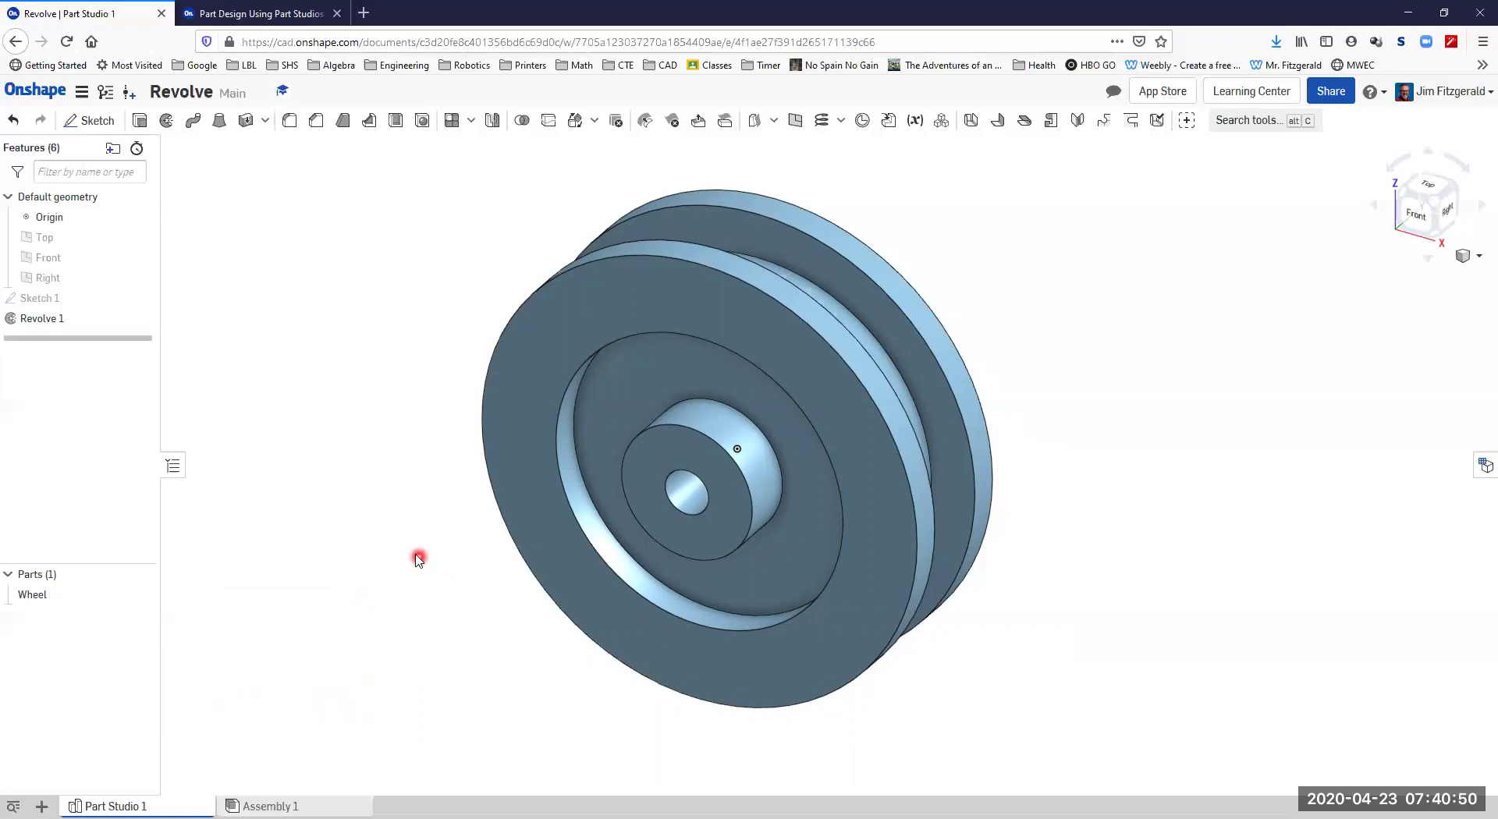
Consult slide 8 for the mass check instructions and review the document's default mass unit in the workspace units.
{"action": "left_click", "coordinate": [282, 16]}
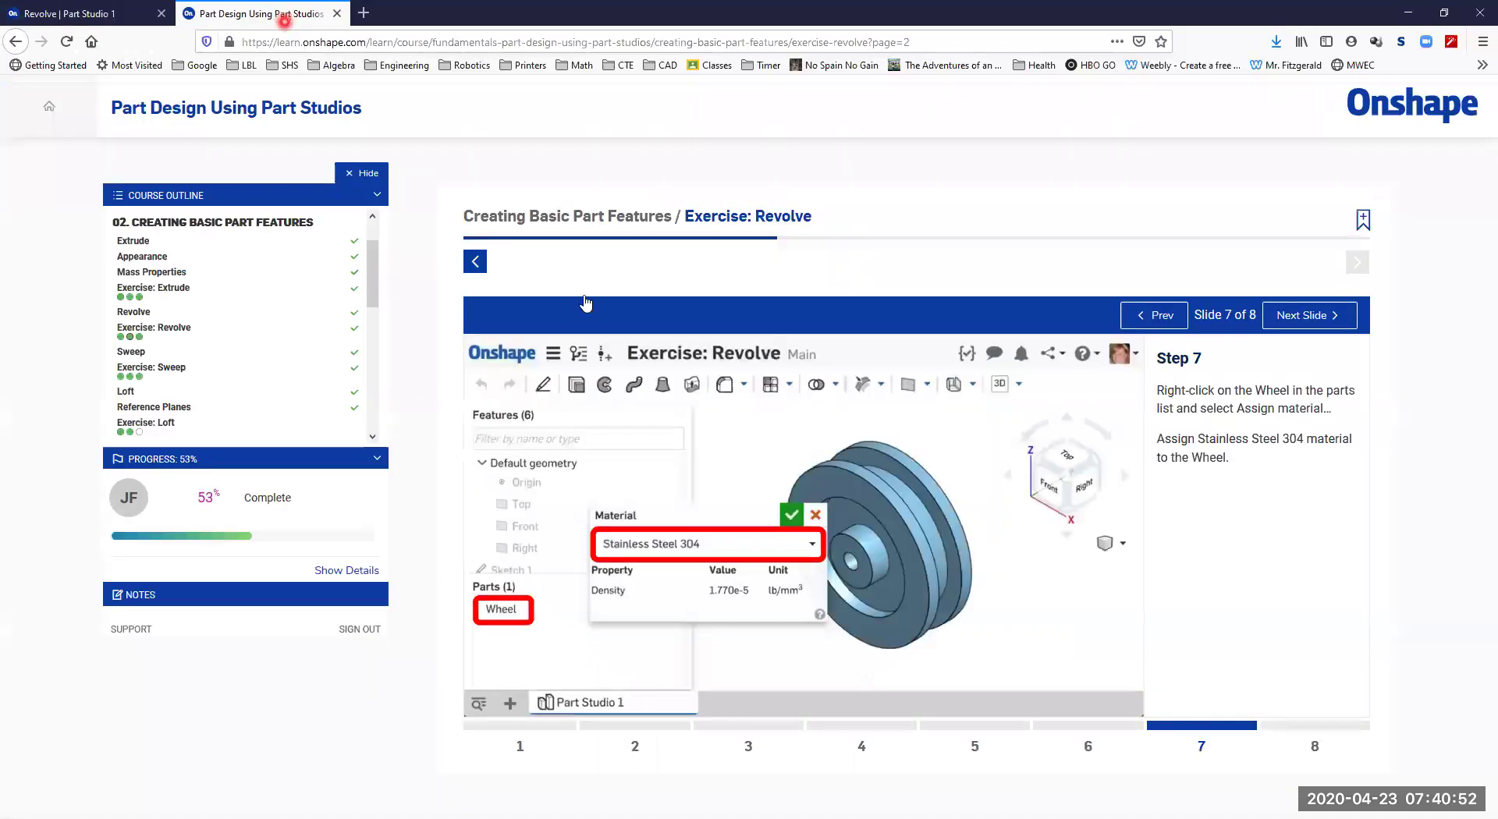
{"action": "left_click", "coordinate": [1315, 728]}
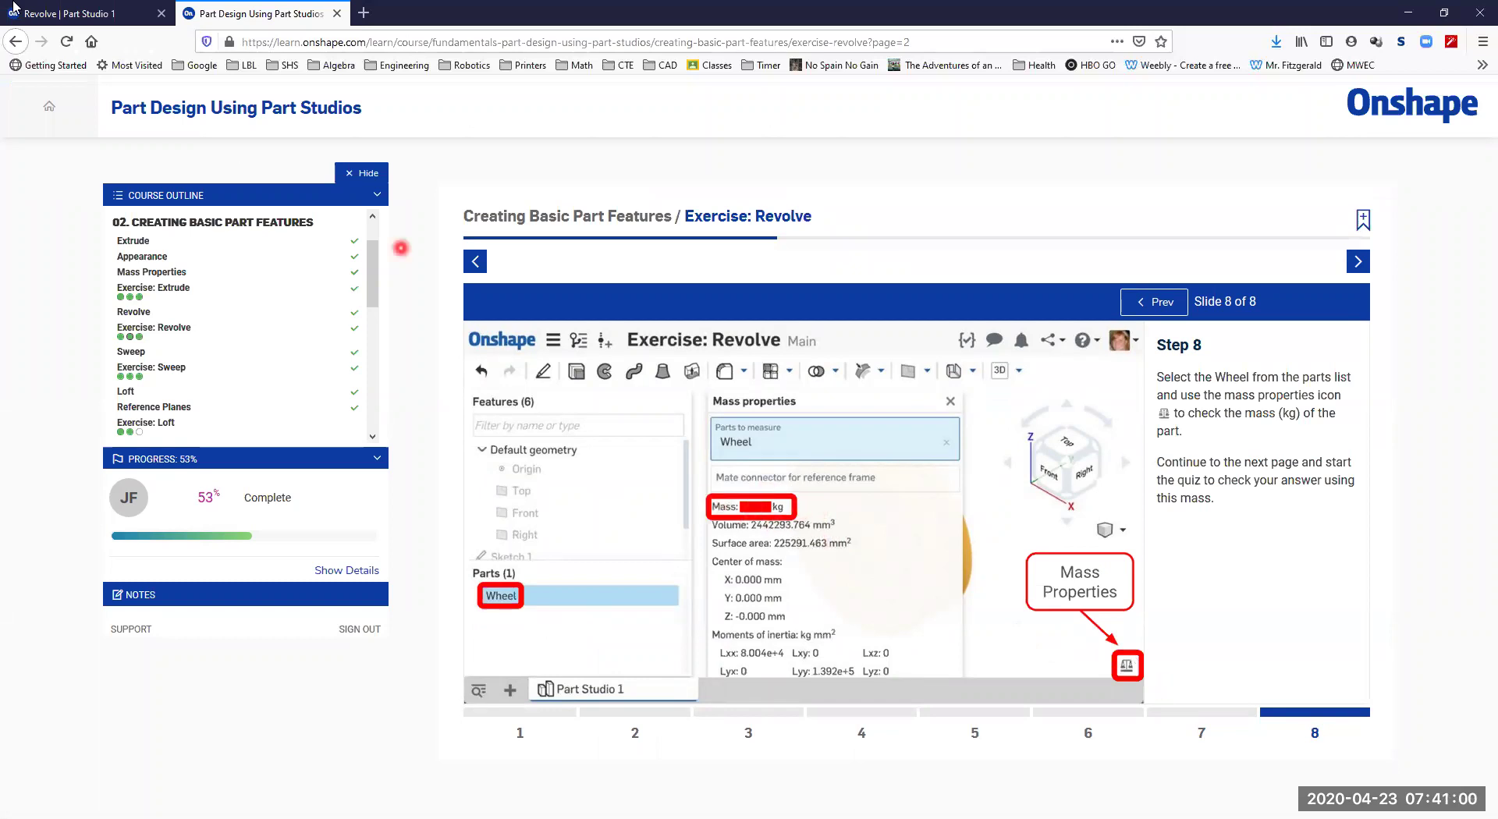
{"action": "left_click", "coordinate": [117, 13]}
{"action": "left_click", "coordinate": [82, 92]}
{"action": "left_click", "coordinate": [149, 201]}
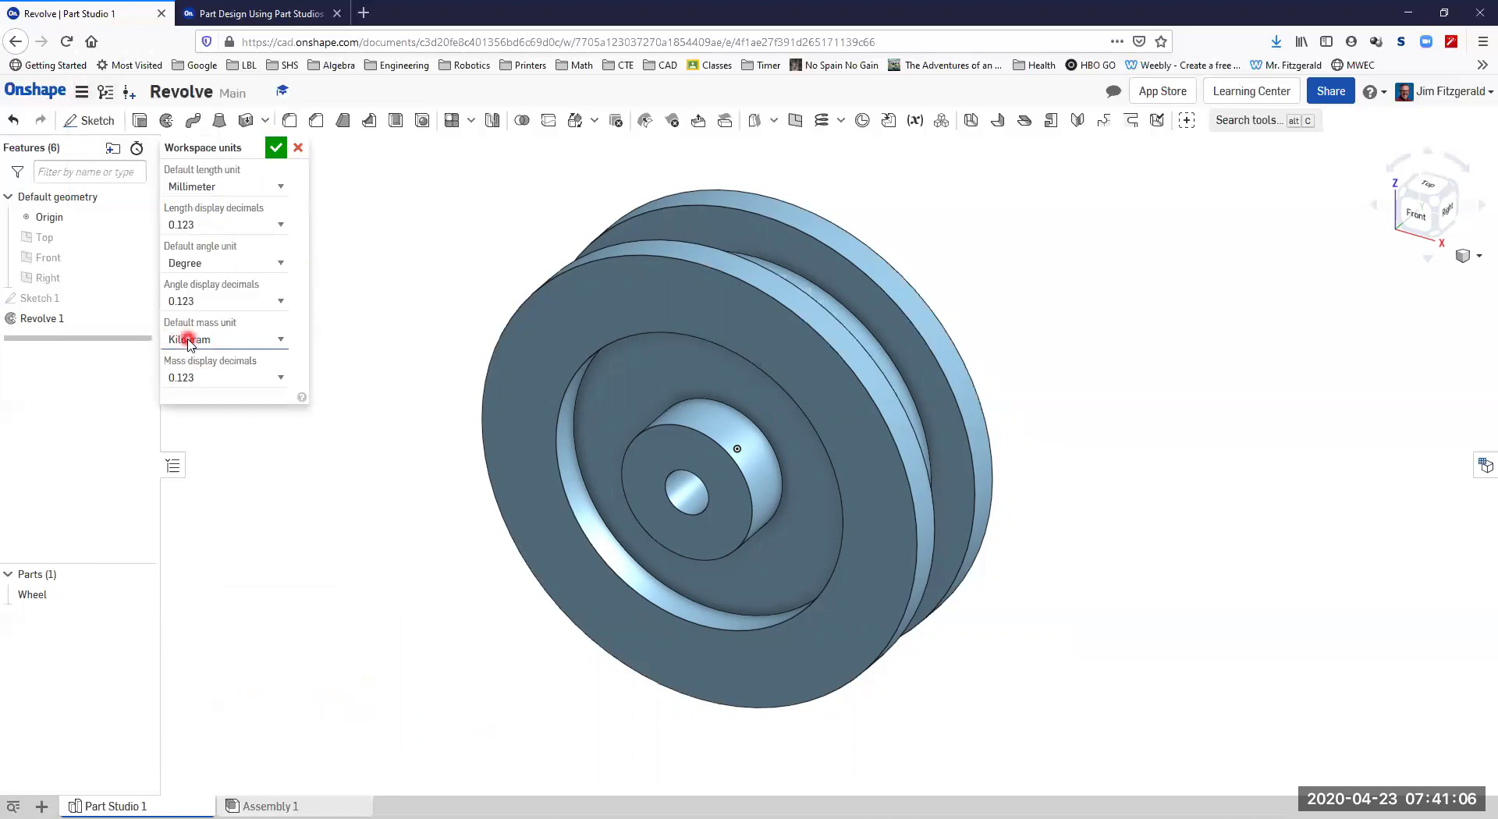
Check the Wheel's mass properties, and close both the workspace units without changes and the mass read-out.
{"action": "left_click", "coordinate": [35, 595]}
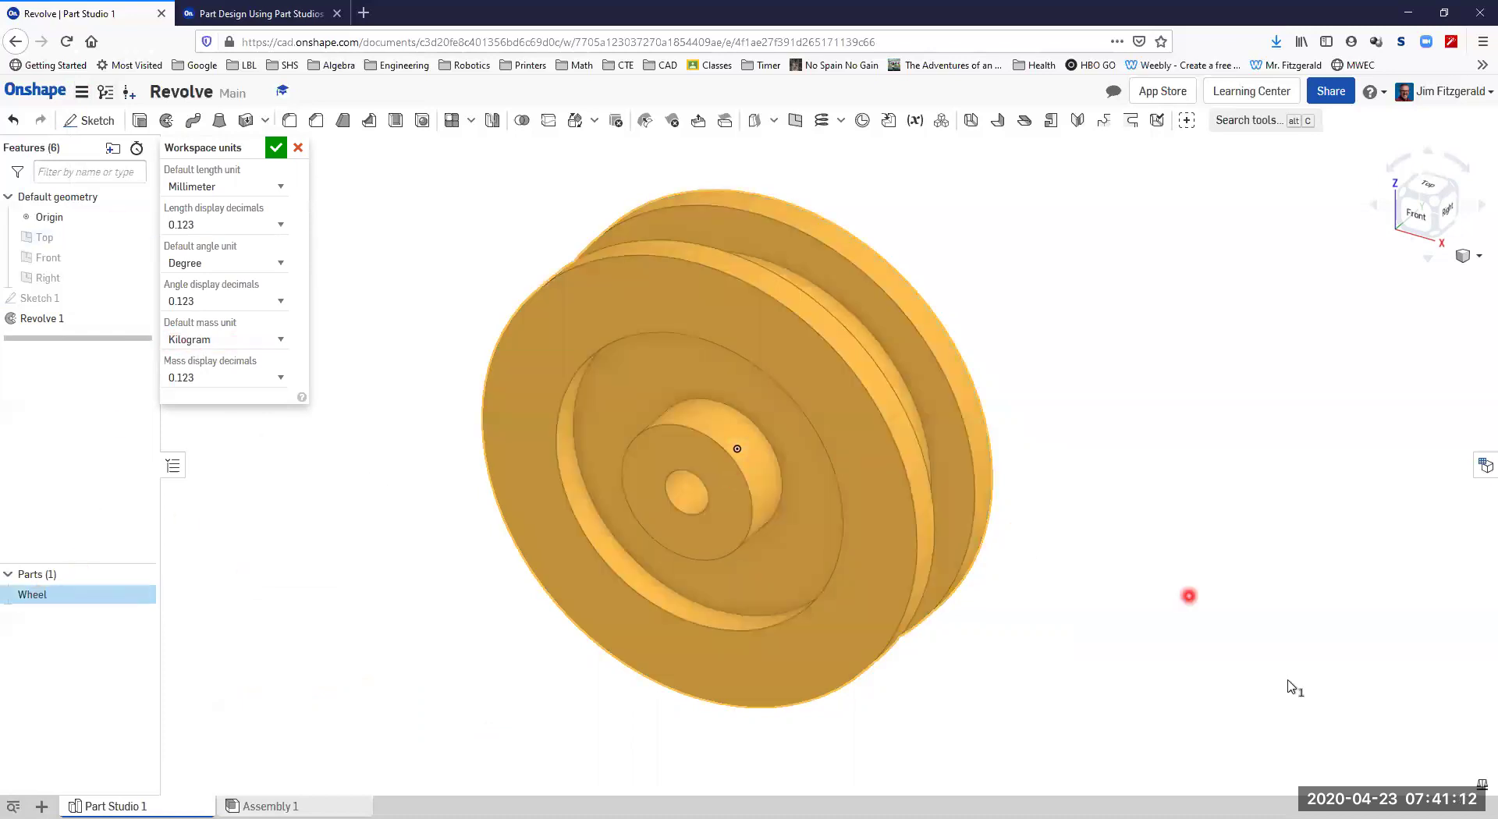
{"action": "left_click", "coordinate": [1481, 784]}
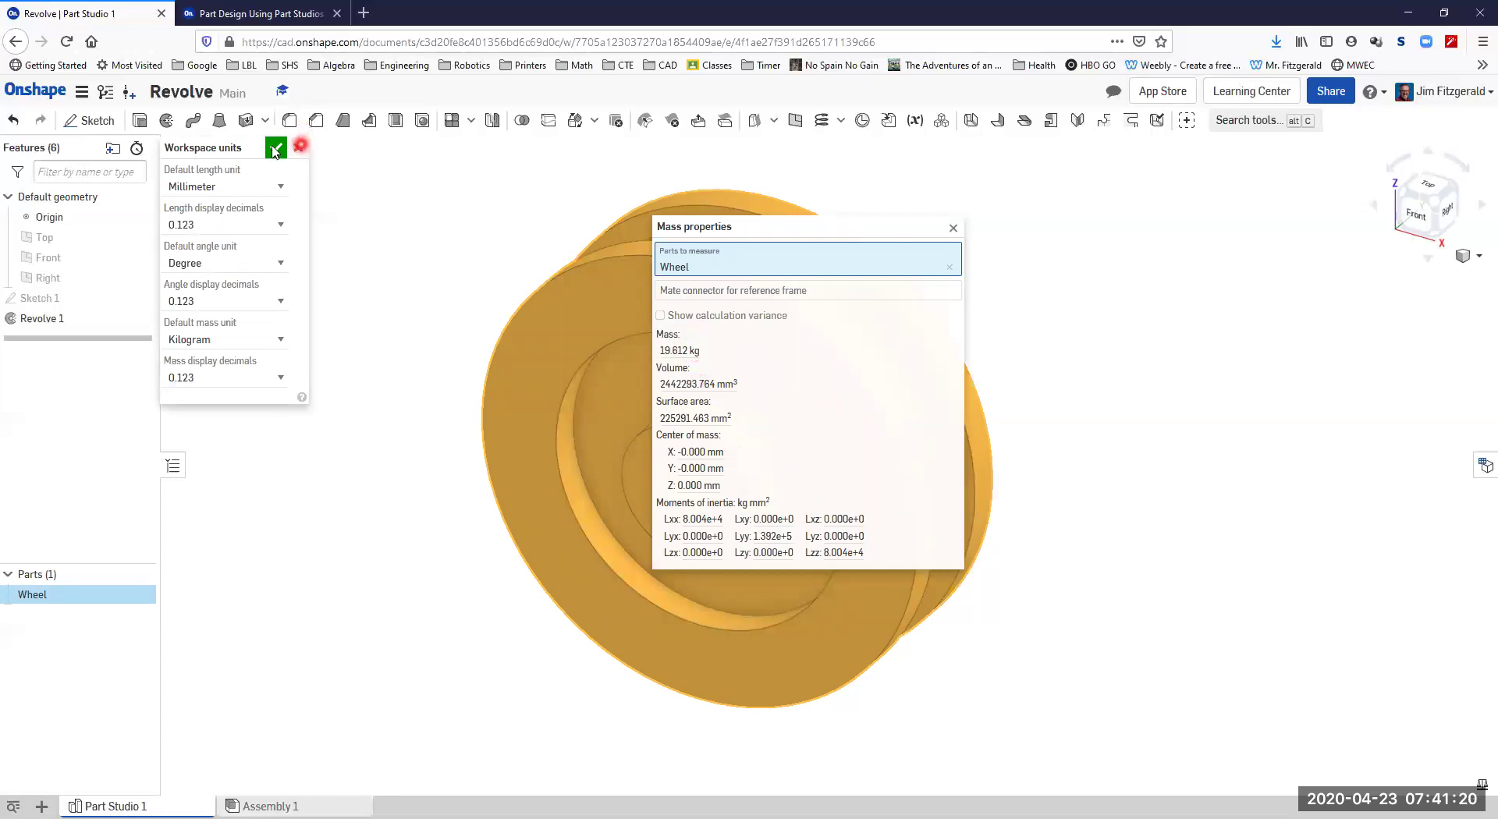
{"action": "left_click", "coordinate": [297, 149]}
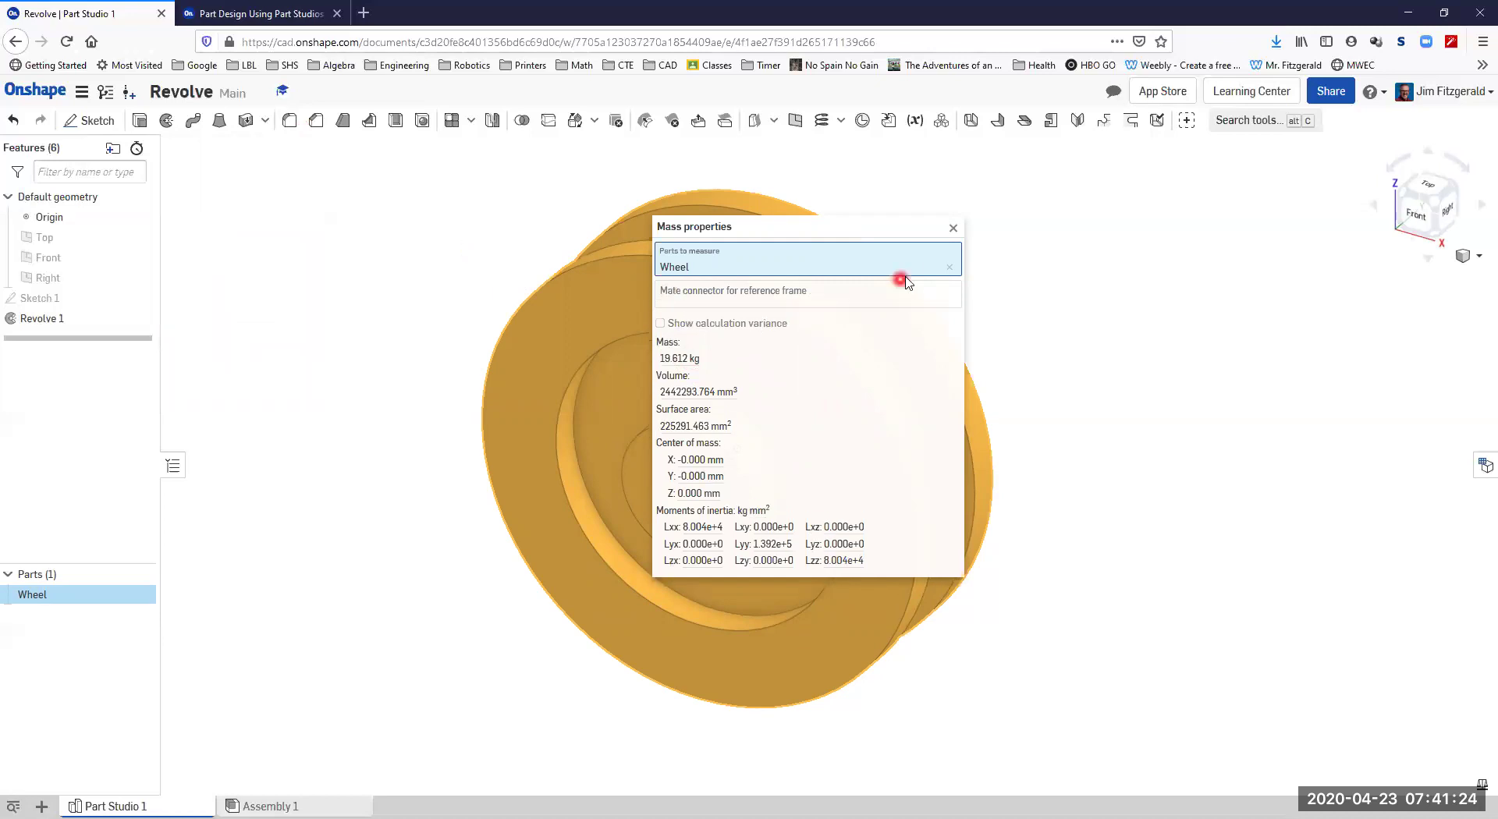
{"action": "left_click", "coordinate": [953, 232]}
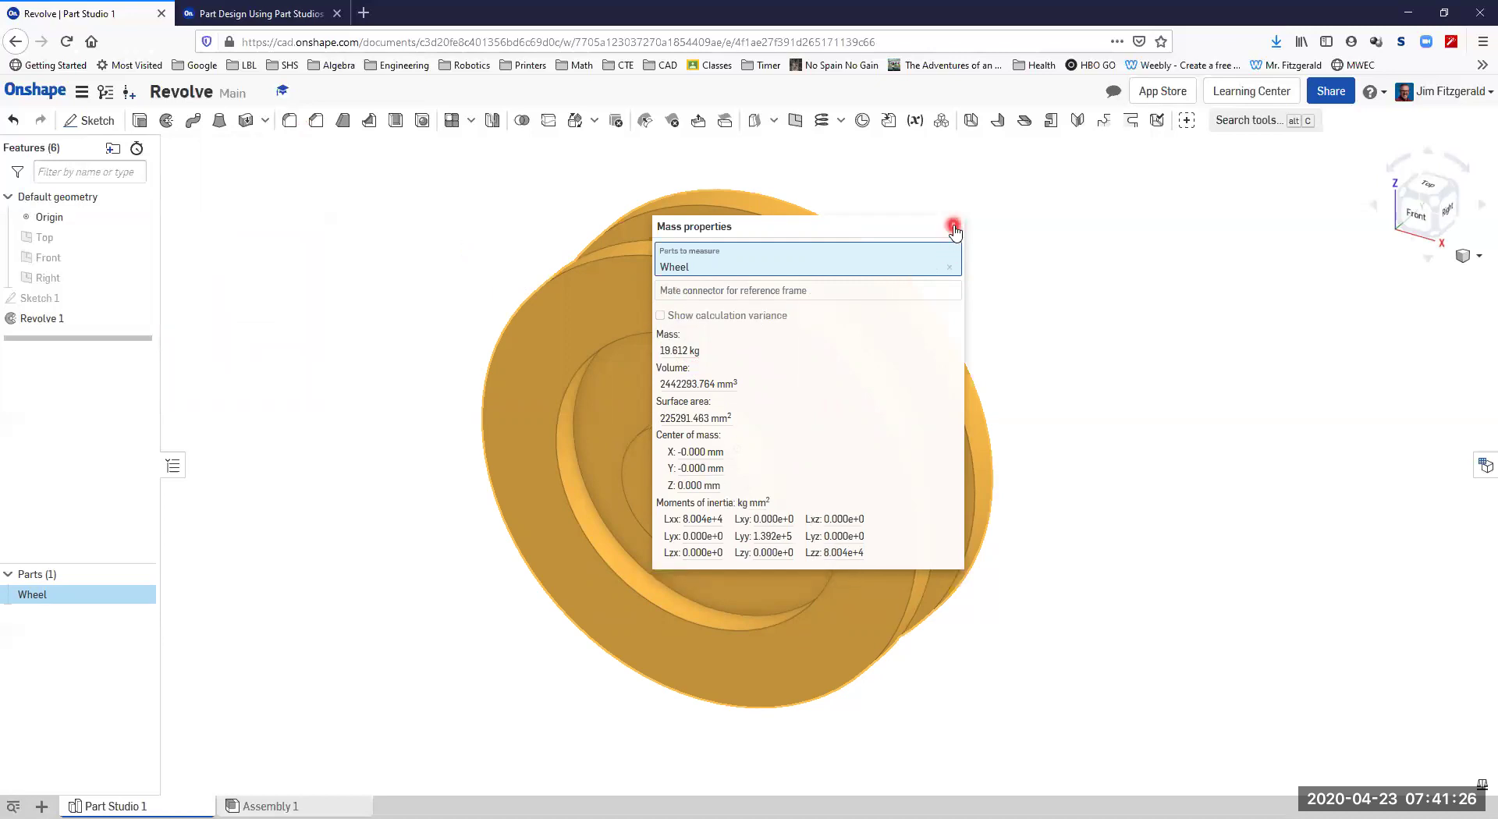